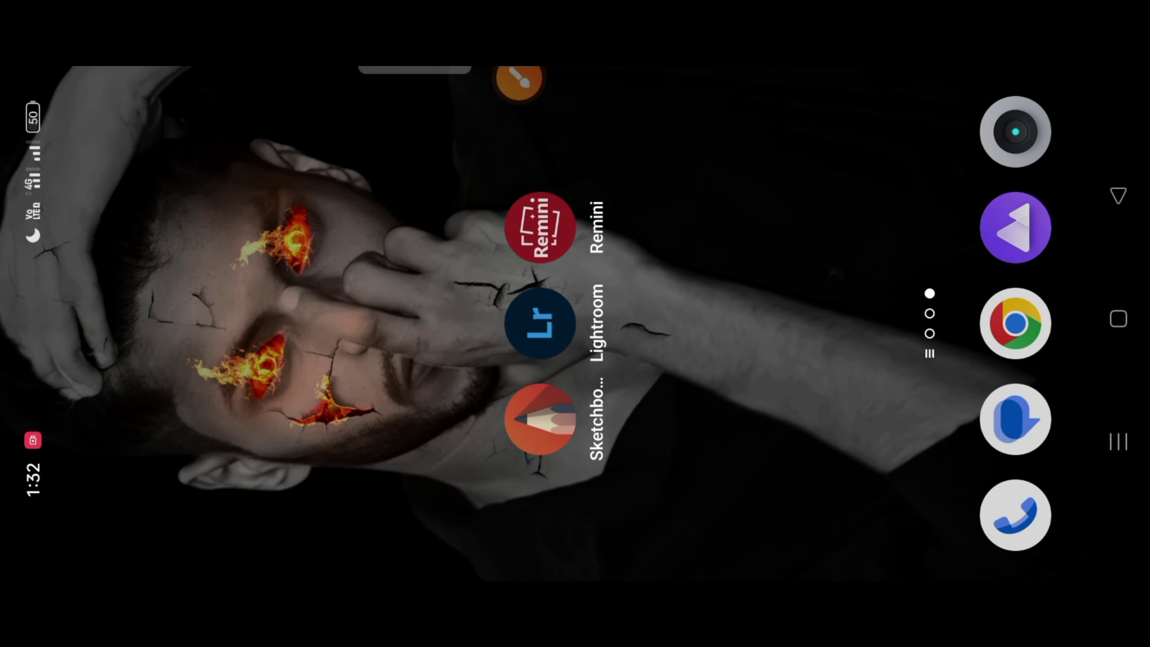
Step: Launch the SketchBook app from the Android home screen, opening a blank white canvas
{"action": "left_click", "coordinate": [519, 81]}
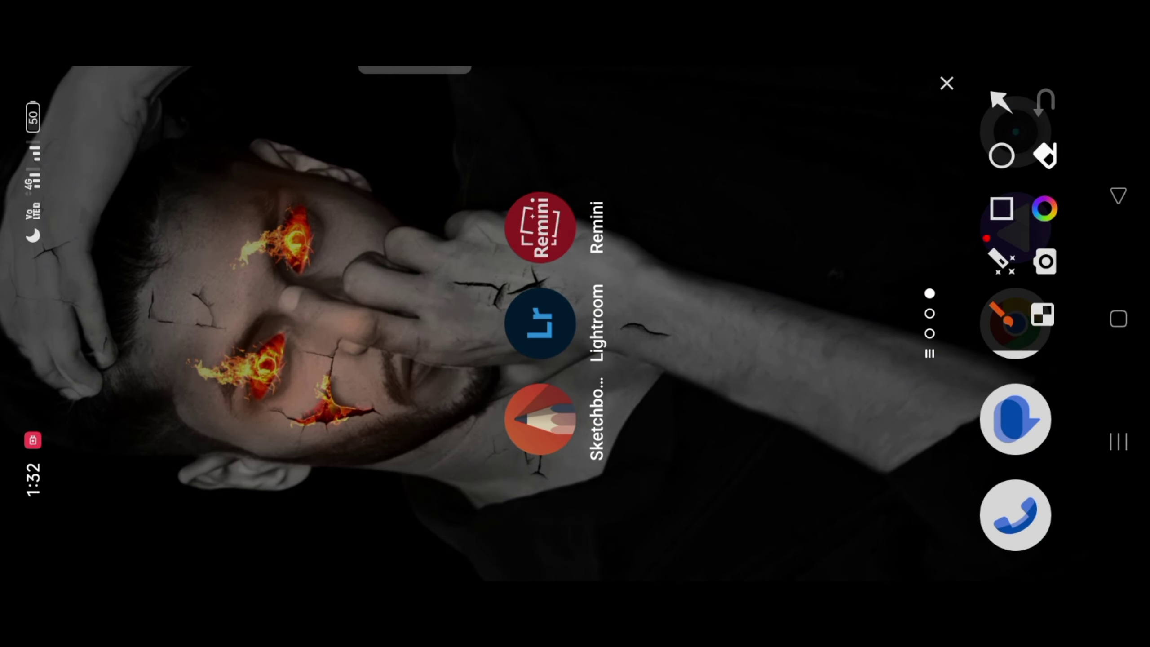
{"action": "mouse_move", "coordinate": [542, 504]}
{"action": "left_mouse_down"}
{"action": "mouse_move", "coordinate": [600, 475]}
{"action": "mouse_move", "coordinate": [527, 471]}
{"action": "left_mouse_up"}
{"action": "left_click", "coordinate": [946, 83]}
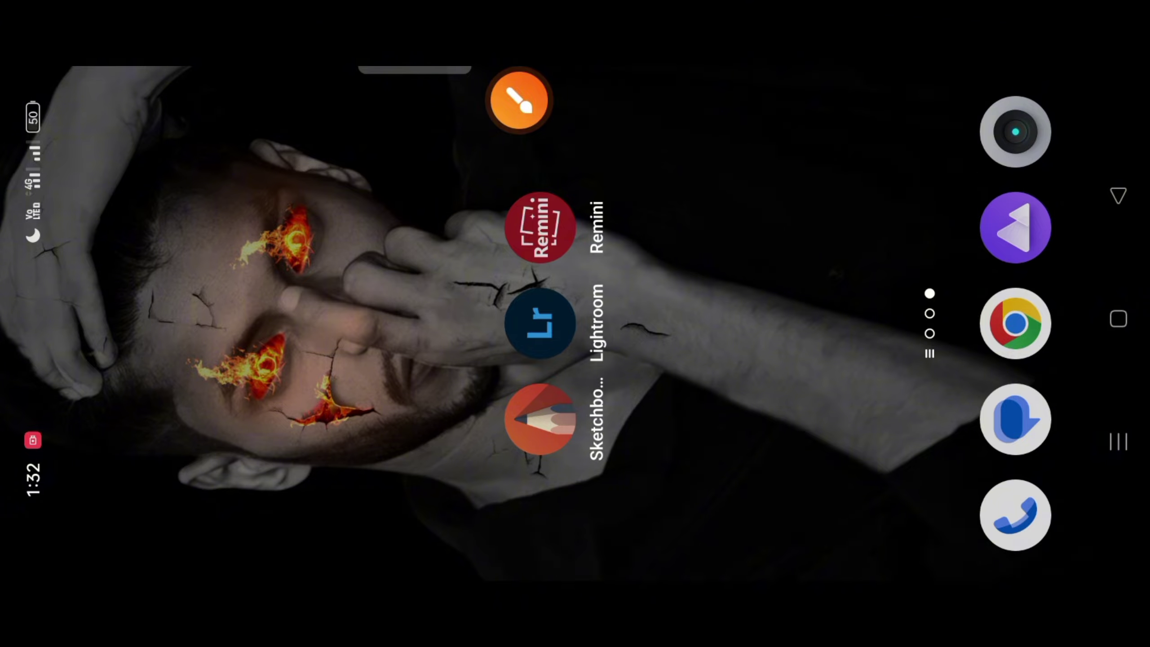
{"action": "left_click", "coordinate": [539, 419]}
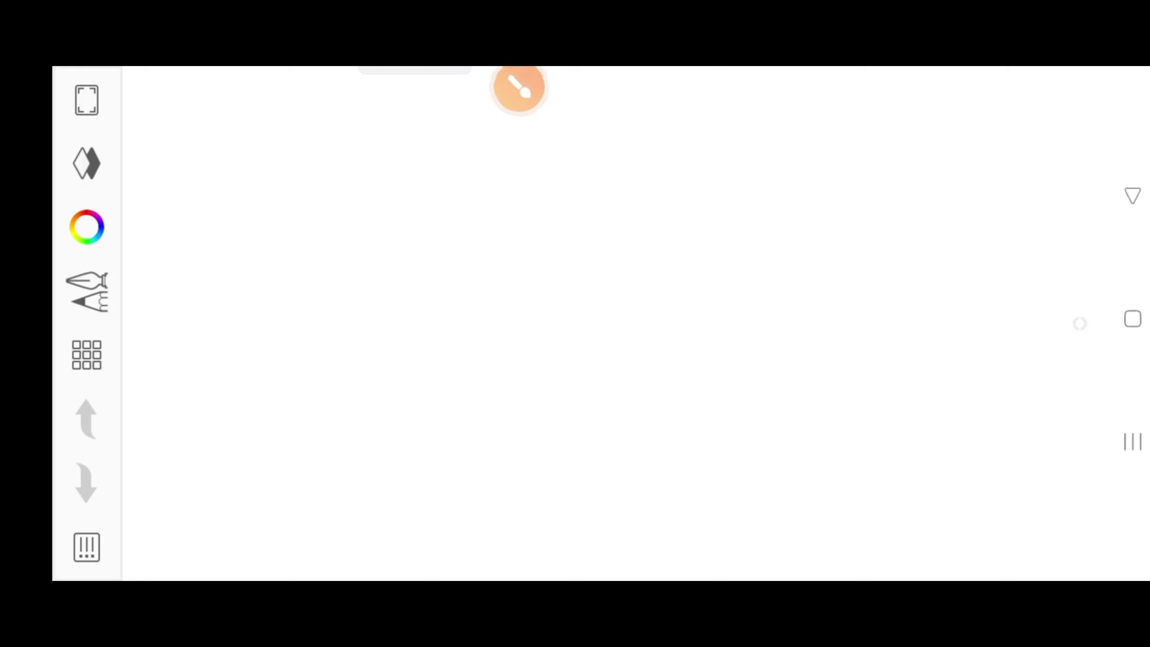
Step: Start Import from Files from SketchBook's main menu to browse the phone's pictures
{"action": "left_click", "coordinate": [518, 80]}
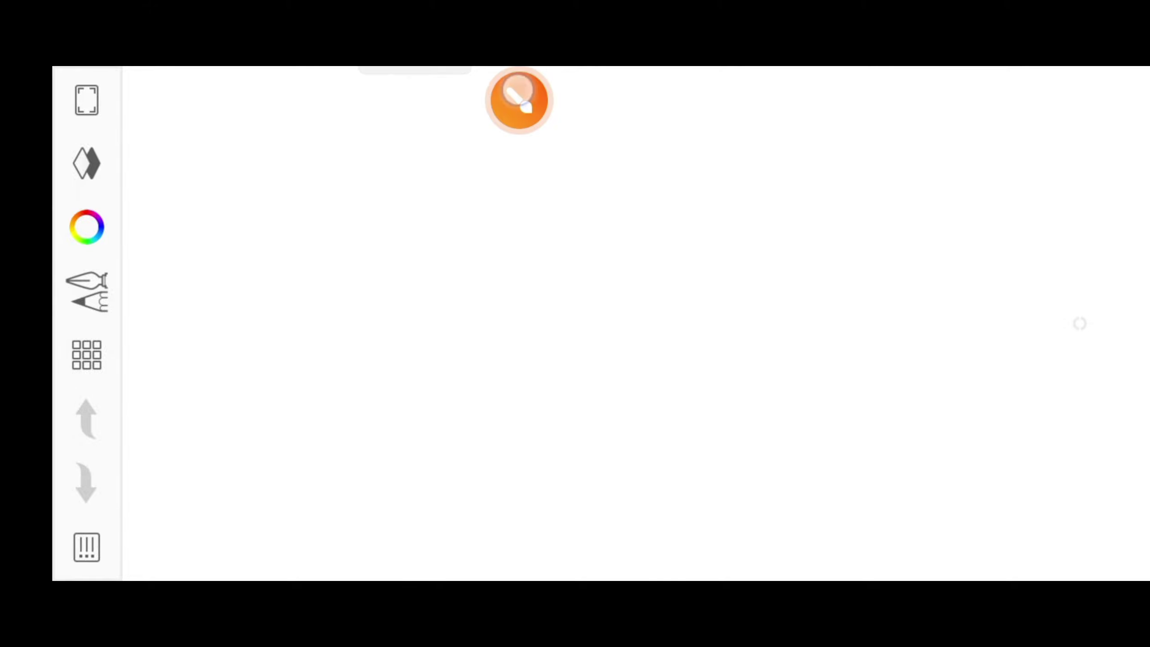
{"action": "left_click_drag", "start_coordinate": [337, 471], "coordinate": [110, 530]}
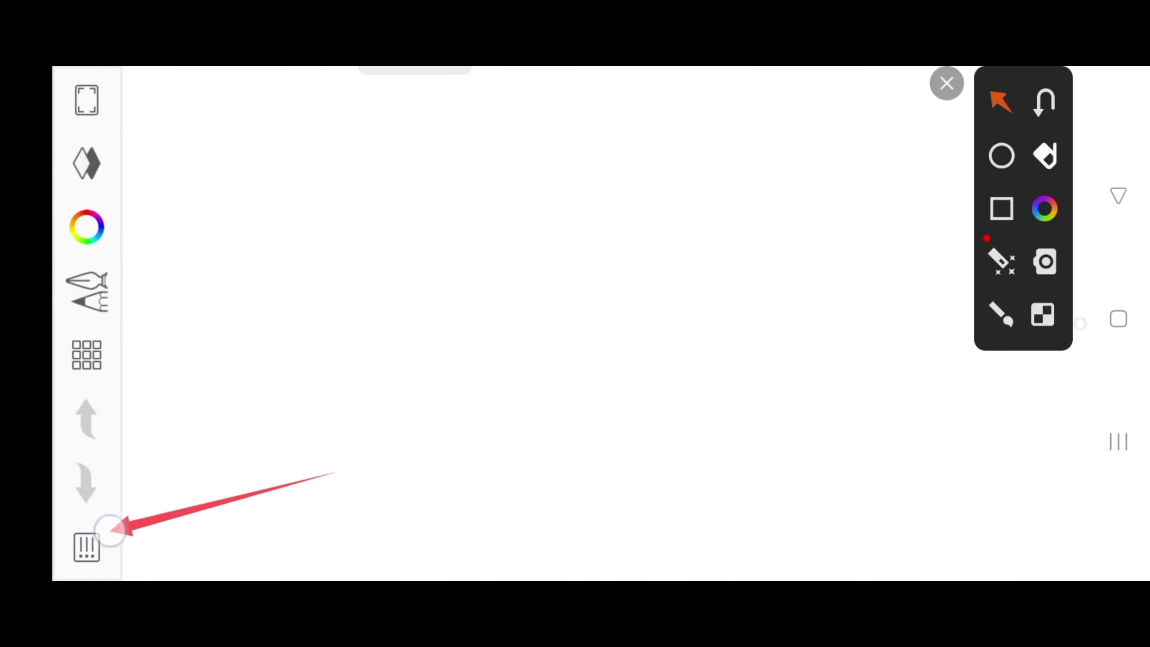
{"action": "left_click", "coordinate": [945, 83]}
{"action": "left_click", "coordinate": [86, 547]}
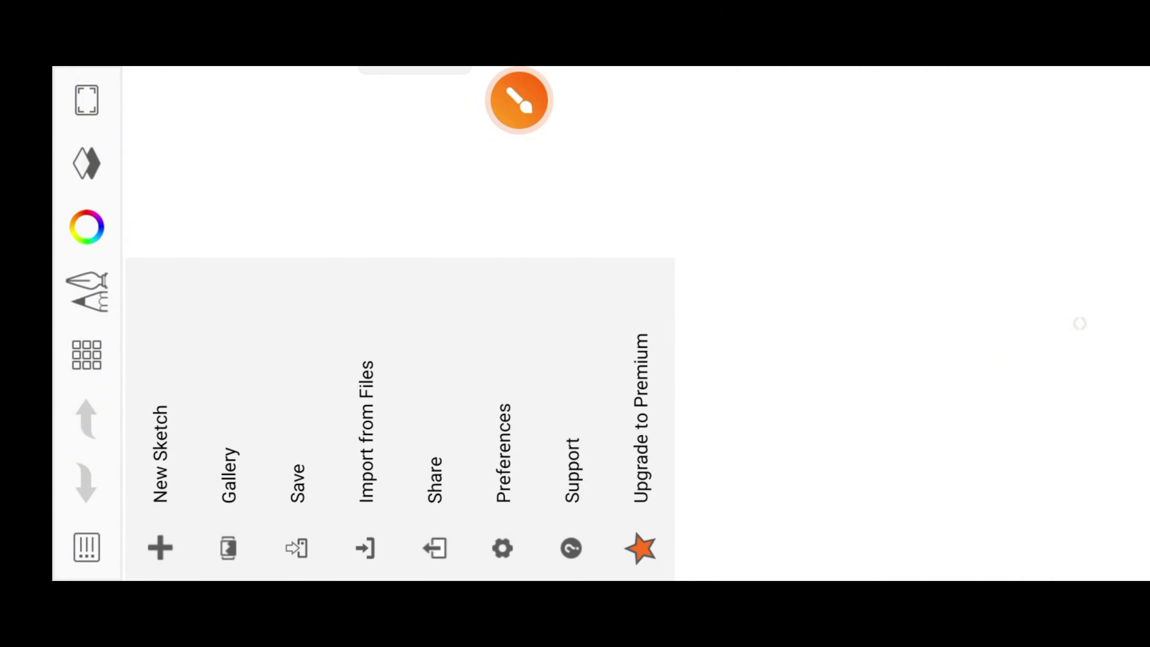
{"action": "left_click", "coordinate": [518, 99]}
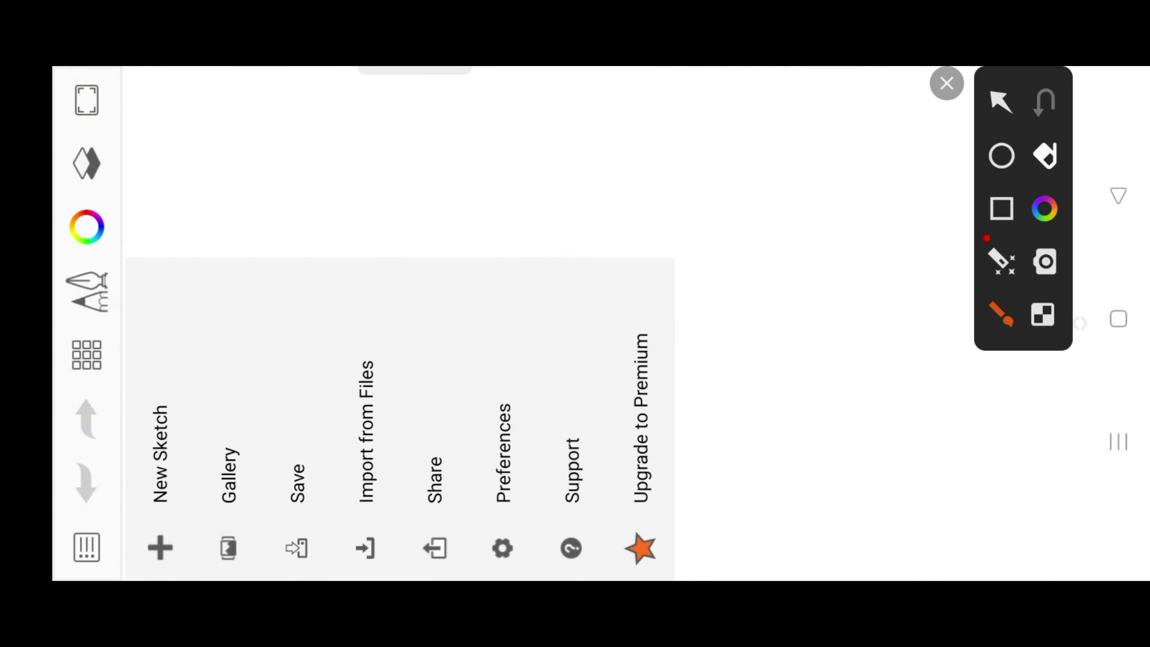
{"action": "left_click_drag", "start_coordinate": [540, 348], "coordinate": [403, 386]}
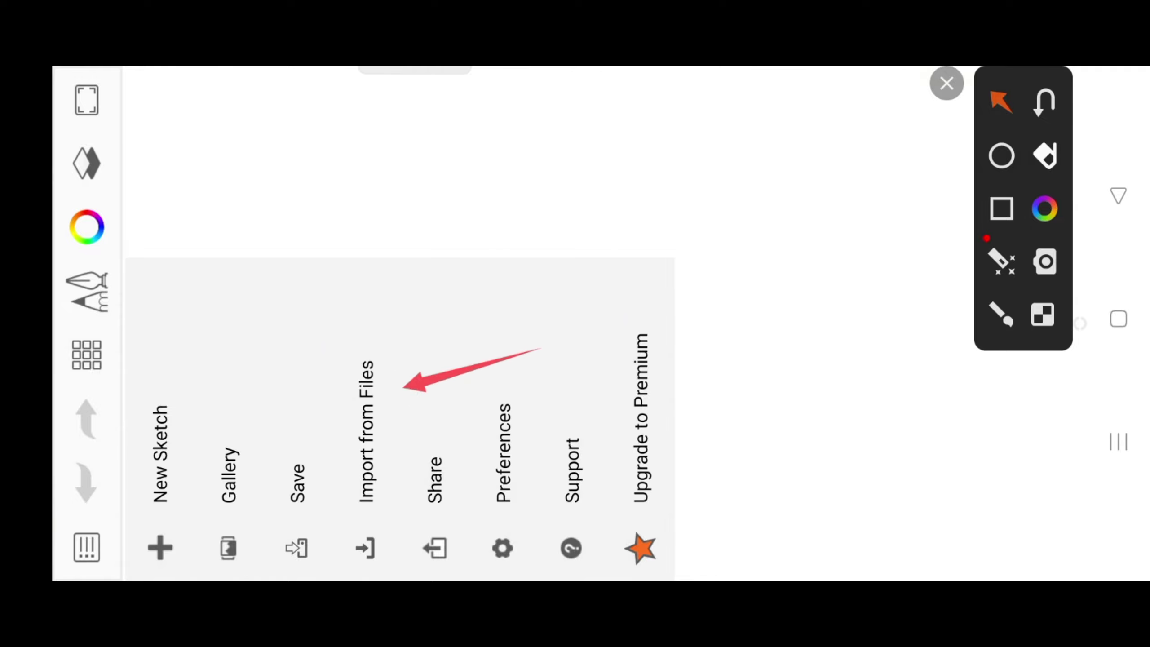
{"action": "left_click", "coordinate": [946, 83]}
{"action": "left_click", "coordinate": [366, 453]}
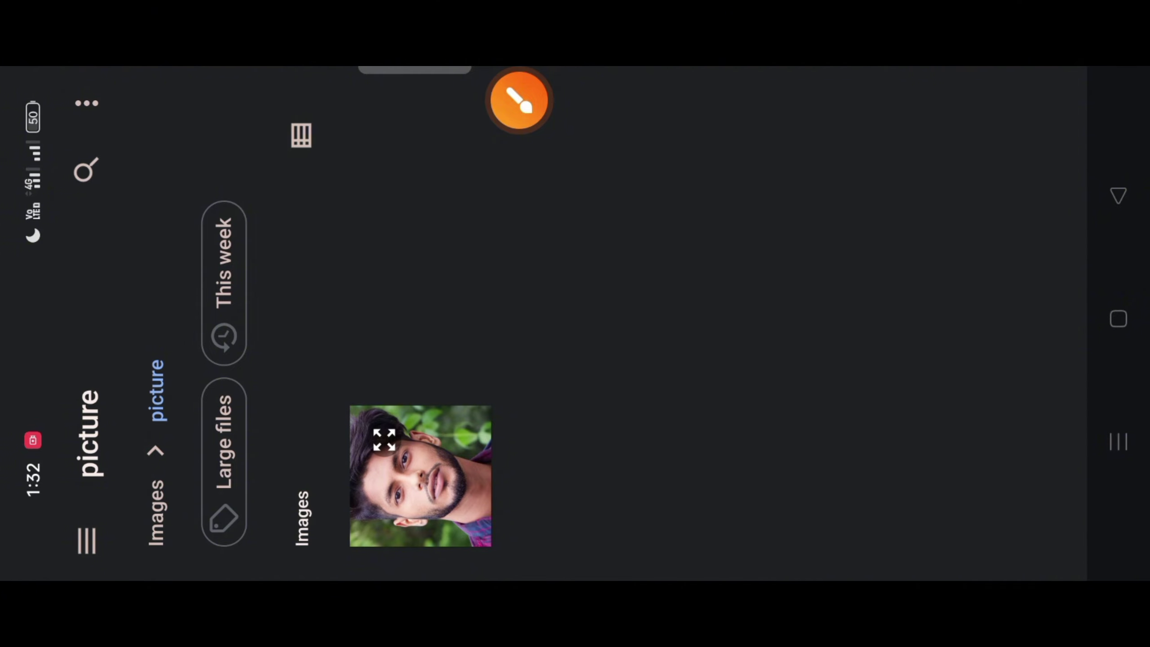
Step: Pick the portrait photo in the picture folder so it fills the canvas
{"action": "left_click", "coordinate": [440, 484]}
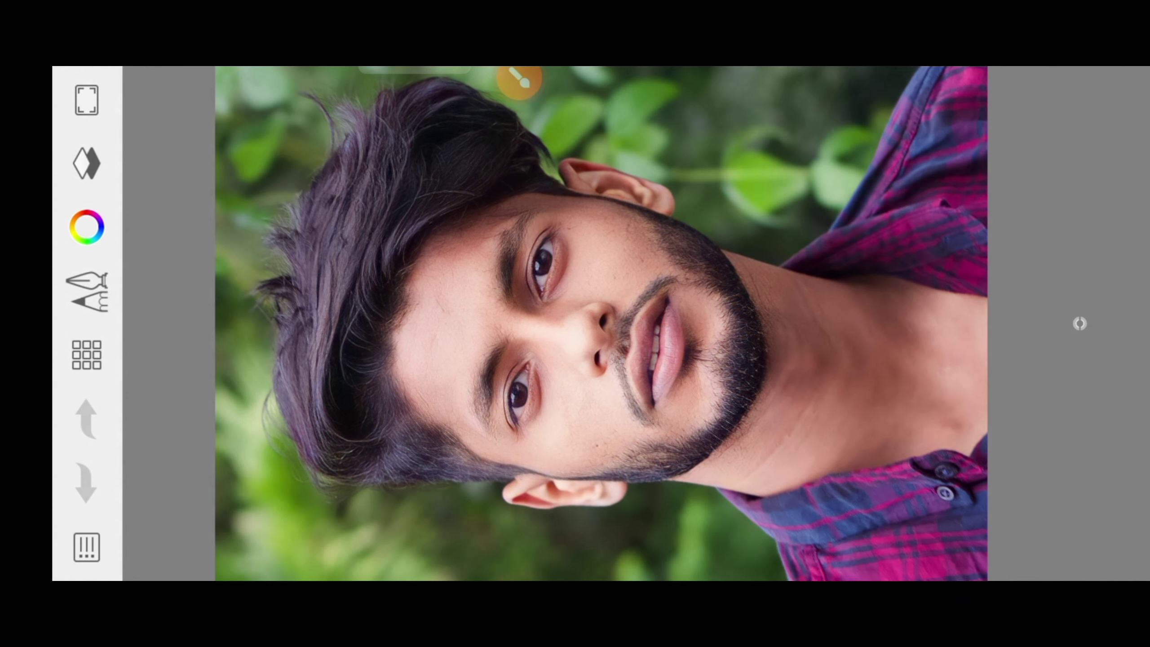
Step: Select the Smudge Round Bristle Brush from the Smudge set in the brush library
{"action": "left_click", "coordinate": [519, 80]}
{"action": "left_click", "coordinate": [1000, 101]}
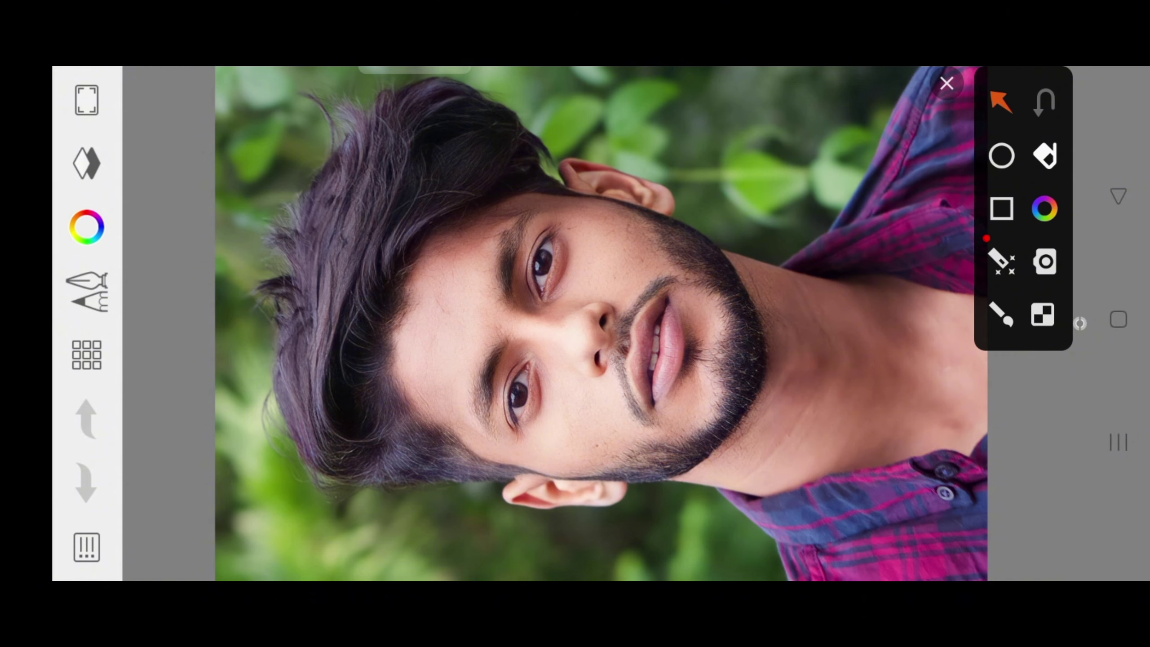
{"action": "left_click", "coordinate": [311, 327]}
{"action": "left_click_drag", "start_coordinate": [311, 327], "coordinate": [122, 293]}
{"action": "left_click", "coordinate": [946, 83]}
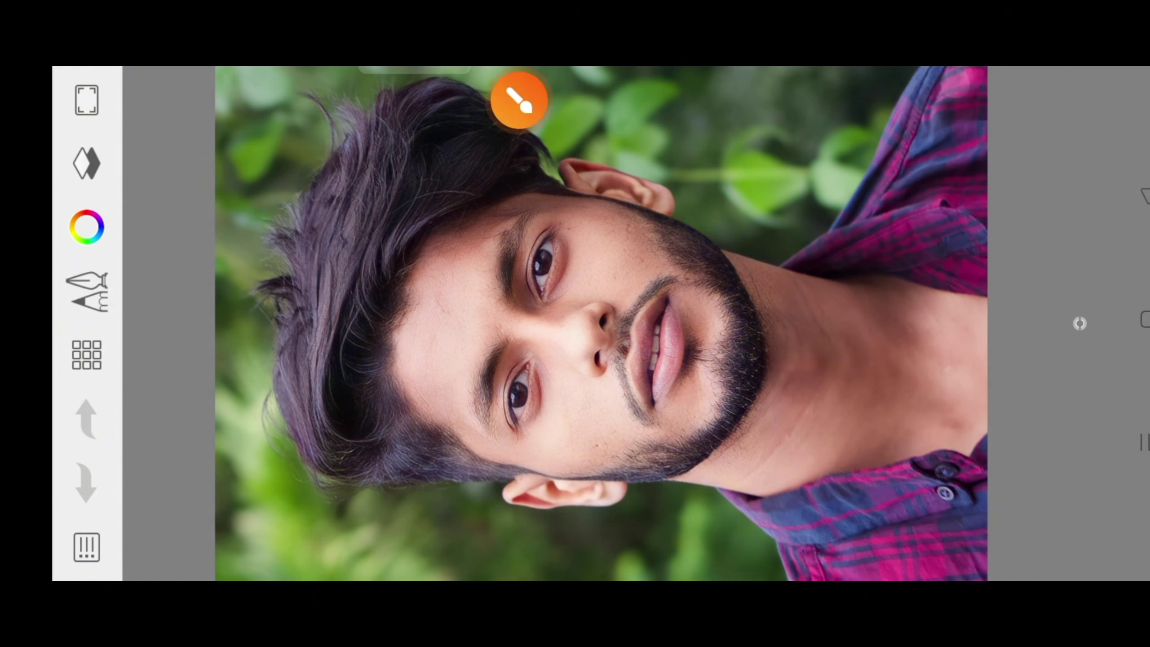
{"action": "left_click", "coordinate": [86, 292]}
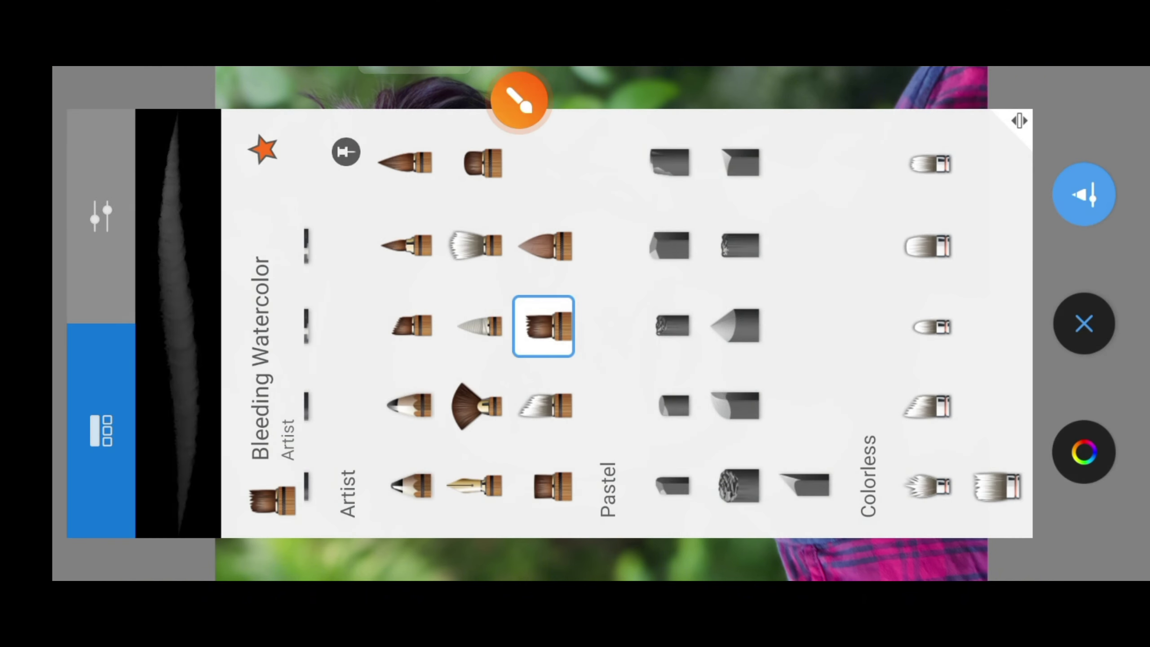
{"action": "left_click_drag", "start_coordinate": [422, 311], "coordinate": [652, 307]}
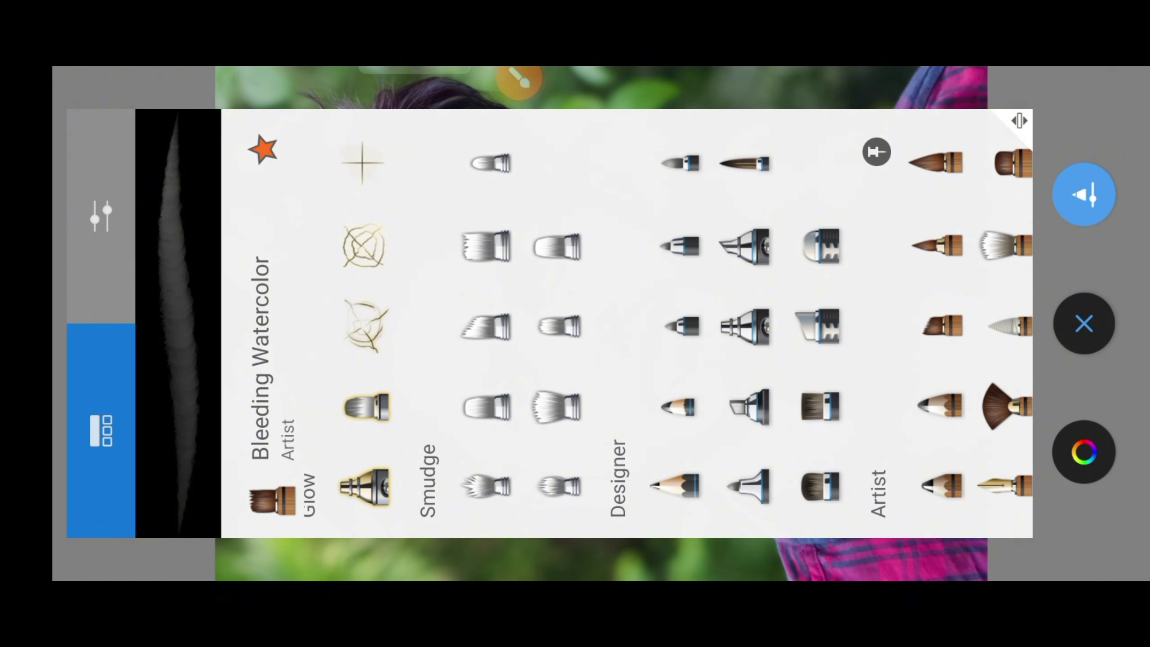
{"action": "left_click", "coordinate": [519, 79]}
{"action": "left_click", "coordinate": [1001, 156]}
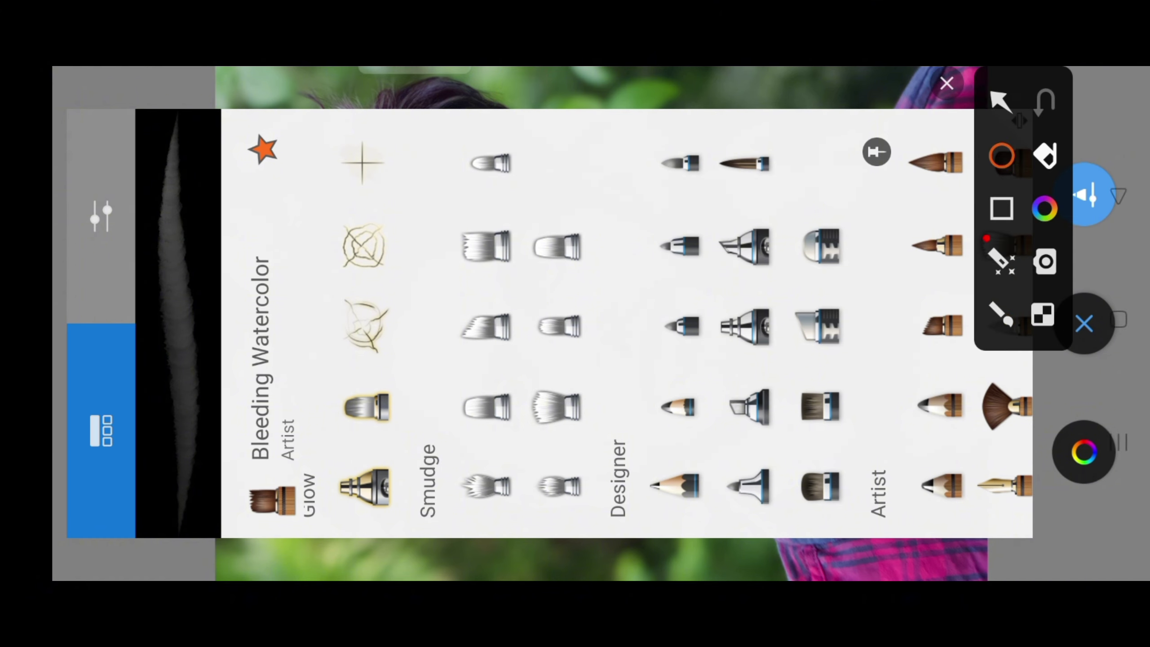
{"action": "left_click_drag", "start_coordinate": [502, 458], "coordinate": [576, 348]}
{"action": "left_click", "coordinate": [999, 100]}
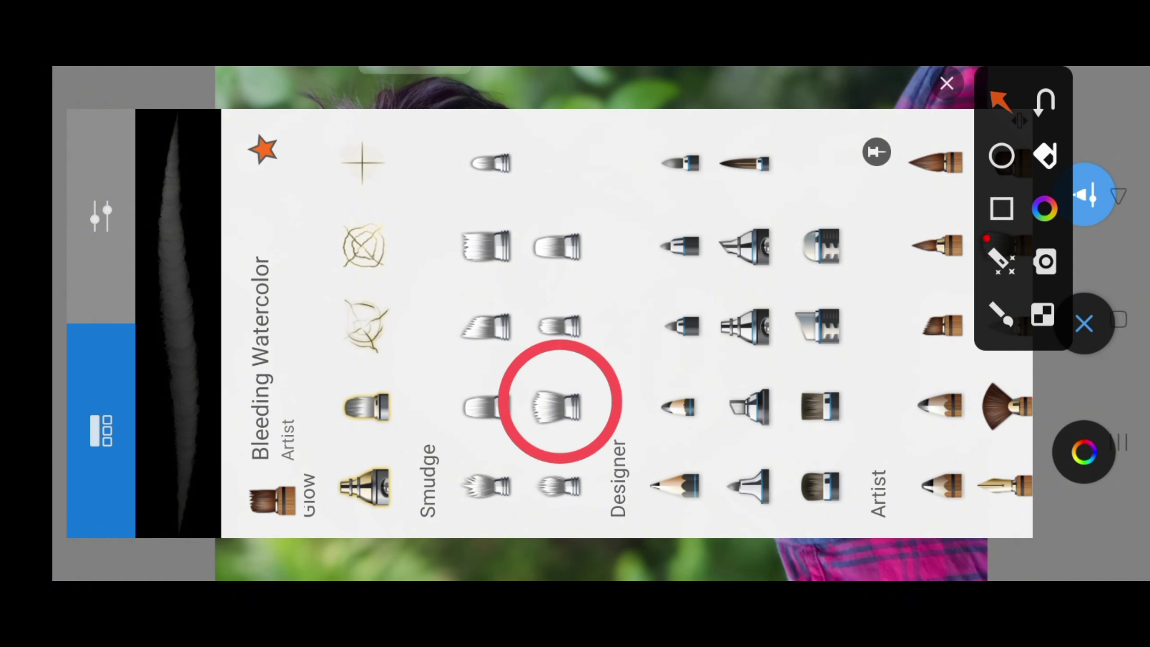
{"action": "left_click", "coordinate": [946, 83]}
{"action": "left_click", "coordinate": [554, 406]}
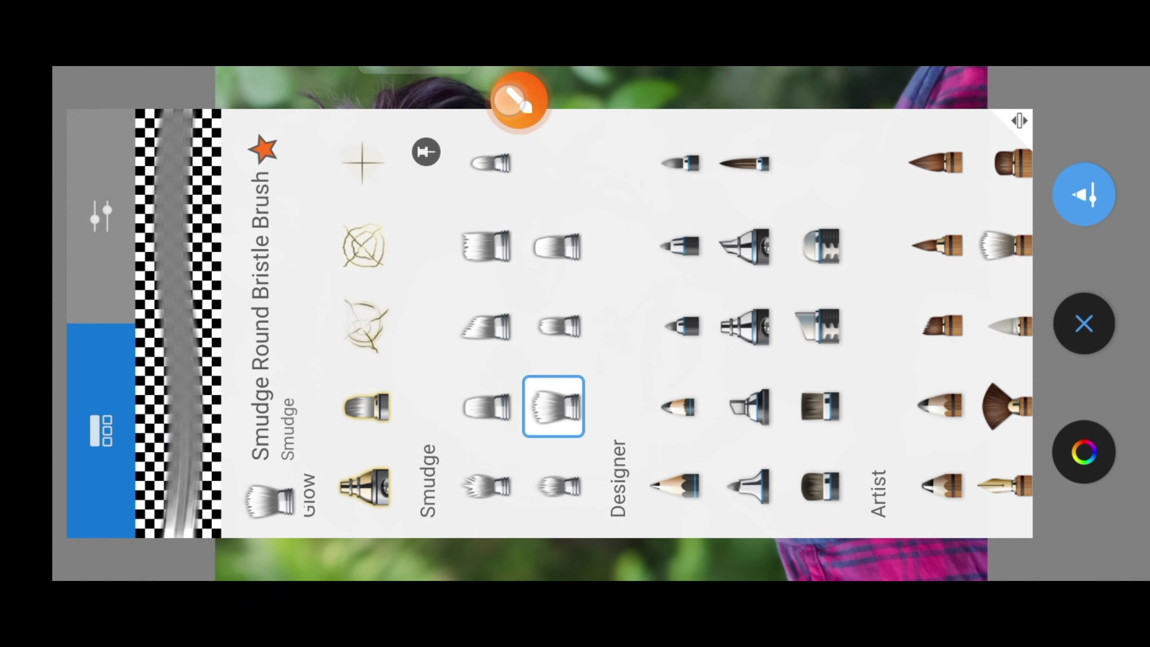
Step: Show the brush's settings: size 41.7, flow 31%, strength 27%
{"action": "left_click", "coordinate": [519, 100]}
{"action": "left_click", "coordinate": [999, 101]}
{"action": "left_click_drag", "start_coordinate": [302, 310], "coordinate": [116, 222]}
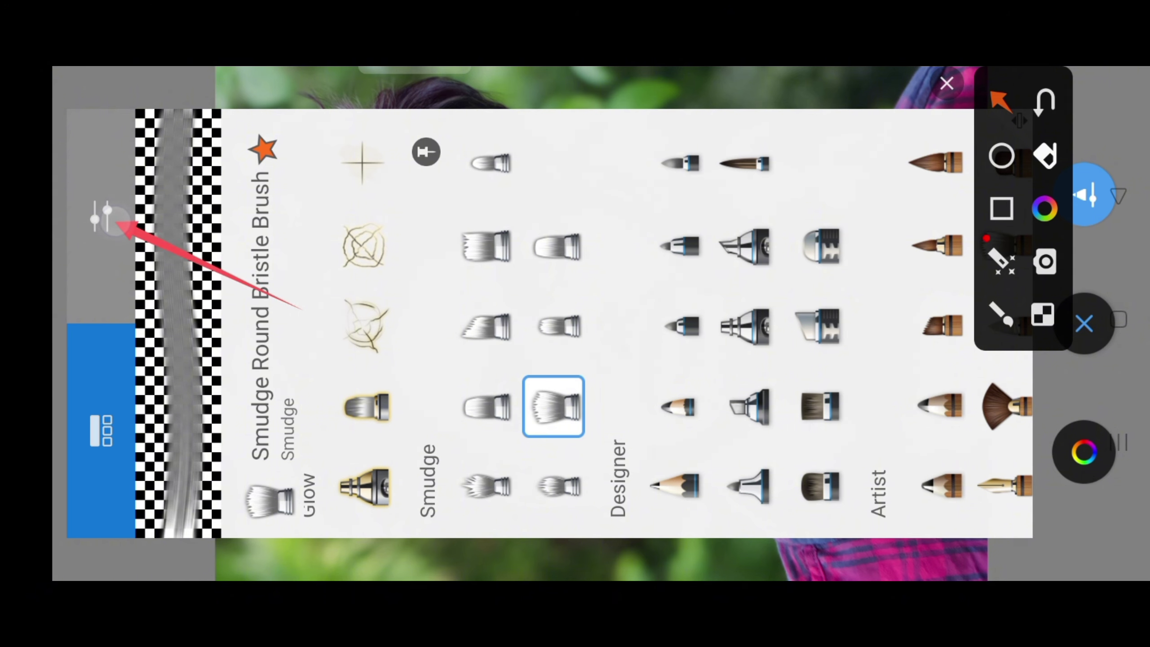
{"action": "left_click", "coordinate": [945, 83]}
{"action": "left_click", "coordinate": [101, 216]}
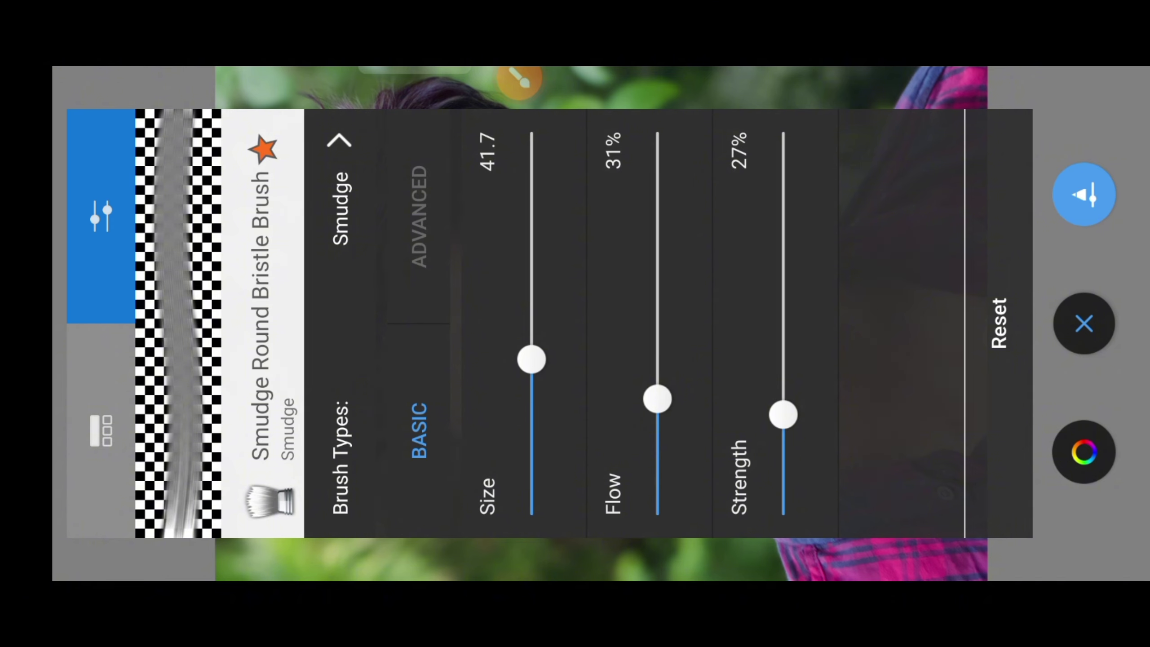
Step: Set the smudge brush to flow 8%, strength 7% and size 27.7
{"action": "left_click_drag", "start_coordinate": [657, 398], "coordinate": [746, 493]}
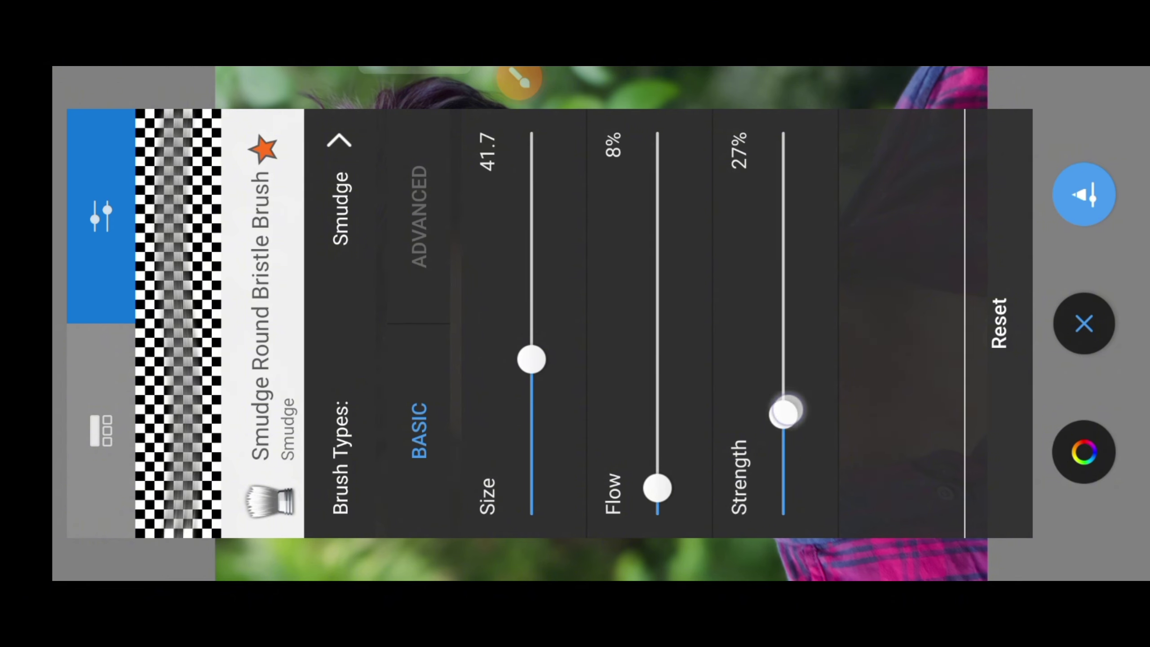
{"action": "left_click_drag", "start_coordinate": [787, 410], "coordinate": [836, 485]}
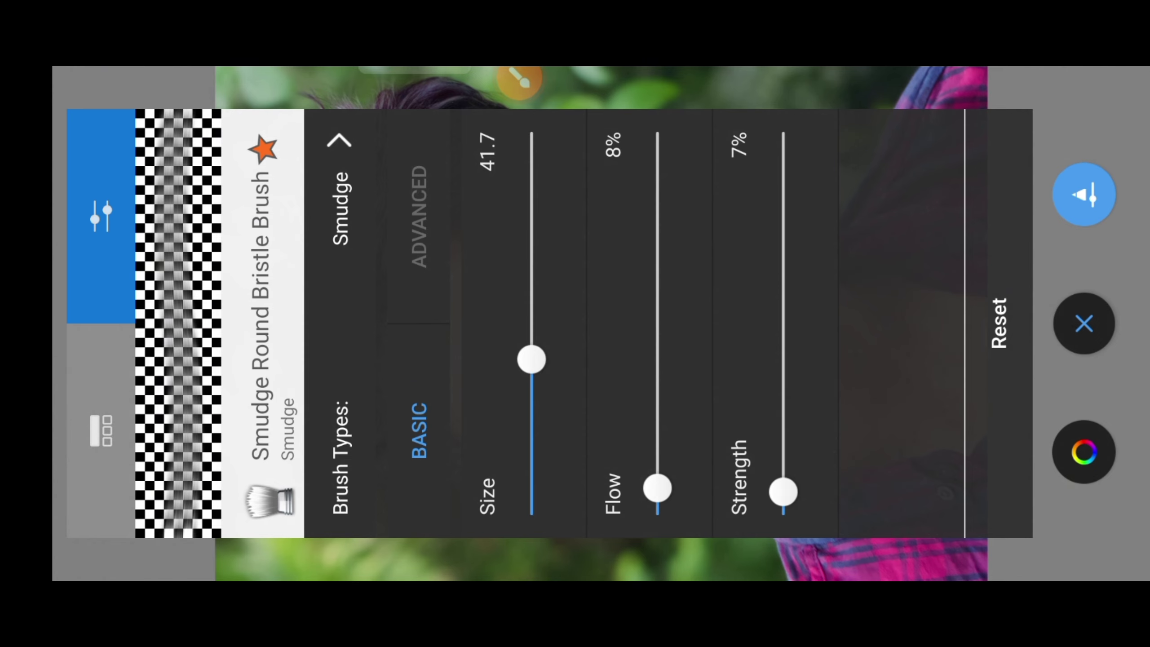
{"action": "left_click_drag", "start_coordinate": [530, 359], "coordinate": [614, 410]}
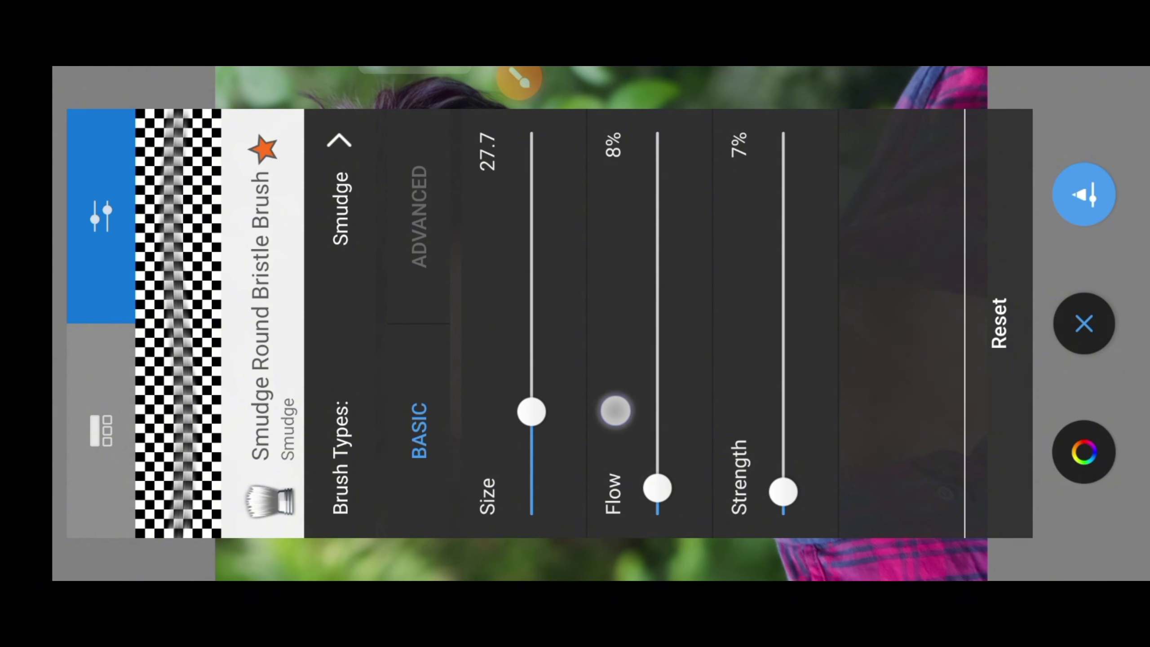
{"action": "left_click", "coordinate": [519, 77]}
{"action": "left_click", "coordinate": [1001, 208]}
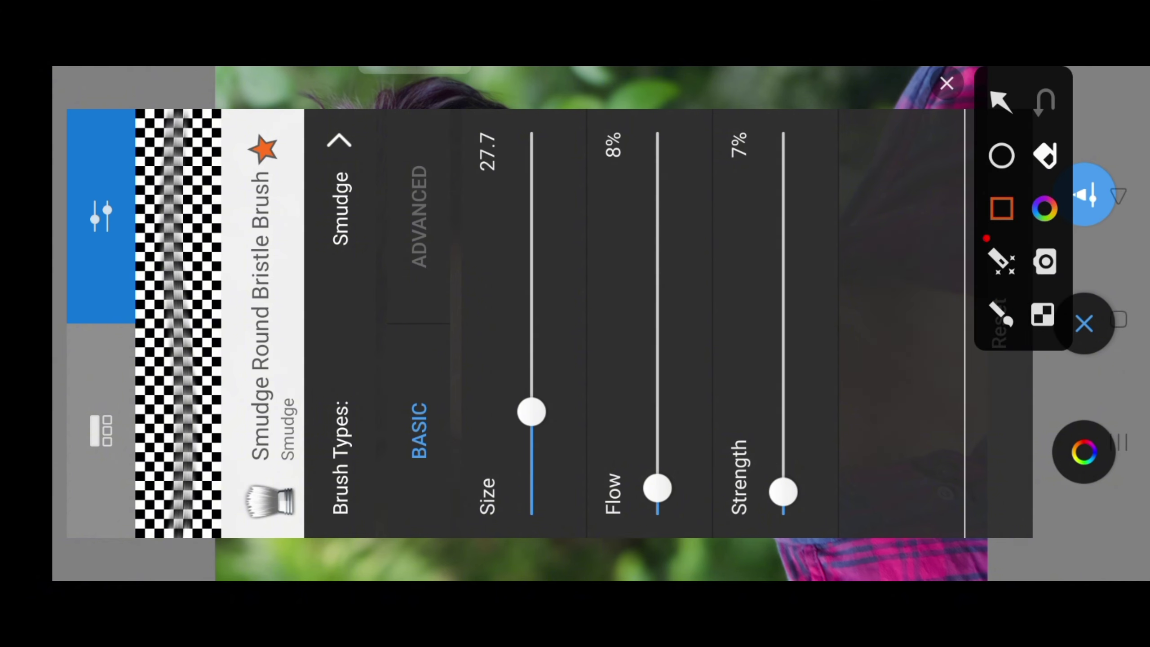
{"action": "mouse_move", "coordinate": [498, 534]}
{"action": "left_mouse_down"}
{"action": "mouse_move", "coordinate": [692, 152]}
{"action": "mouse_move", "coordinate": [834, 110]}
{"action": "left_mouse_up"}
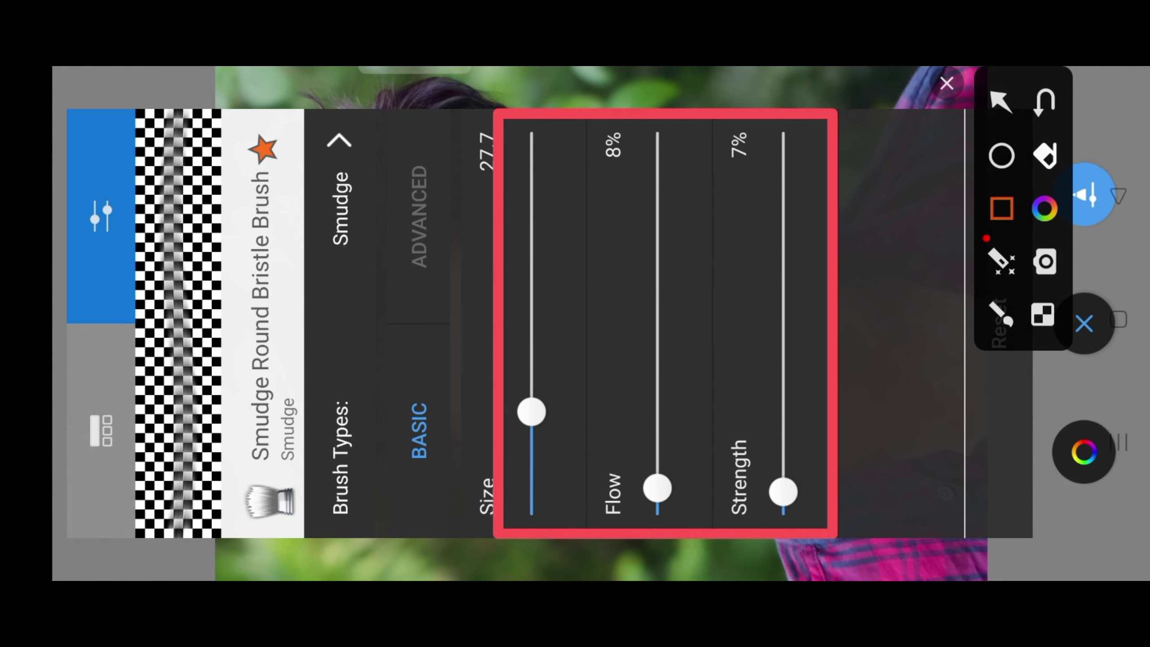
{"action": "left_click", "coordinate": [945, 83]}
{"action": "left_click", "coordinate": [905, 317]}
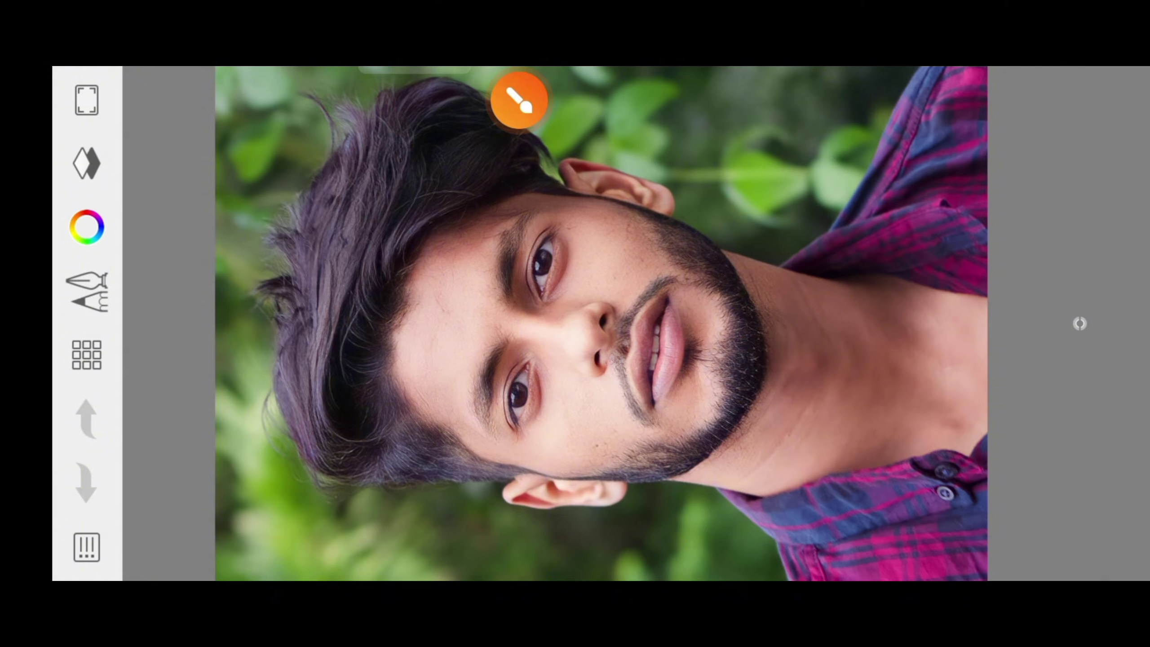
Step: Smudge across the face and cheek to soften the rough skin texture
{"action": "scroll", "coordinate": [497, 317], "scroll_direction": "up", "scroll_amount": 5}
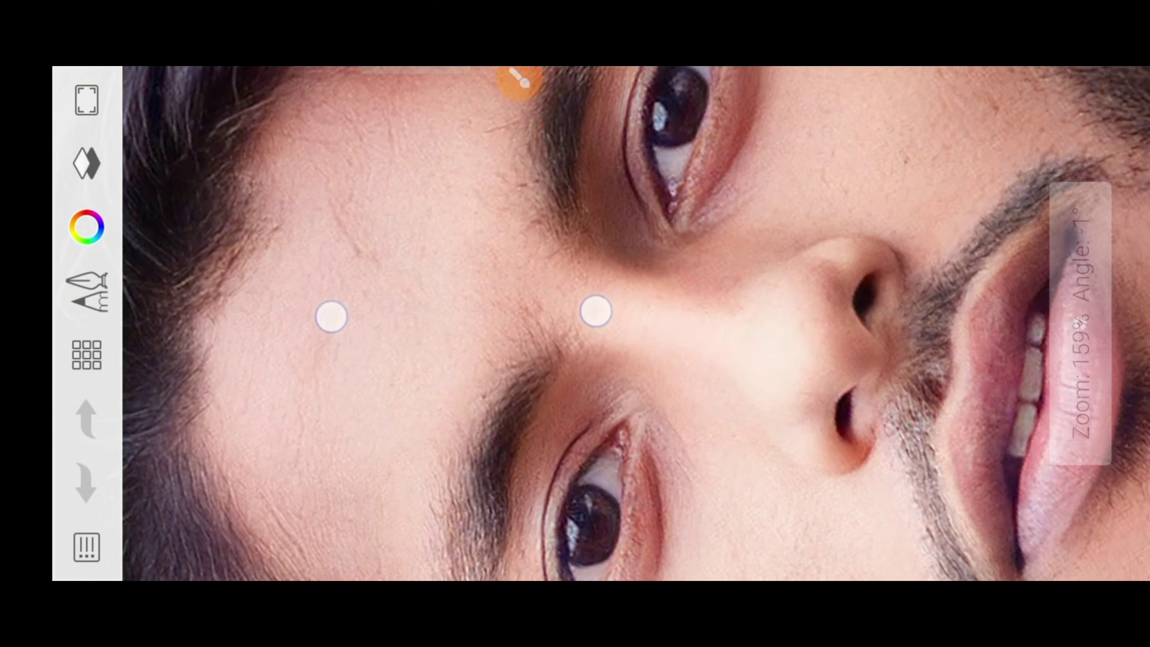
{"action": "scroll", "coordinate": [461, 312], "scroll_direction": "up", "scroll_amount": 3}
{"action": "scroll", "coordinate": [462, 312], "scroll_direction": "down", "scroll_amount": 1}
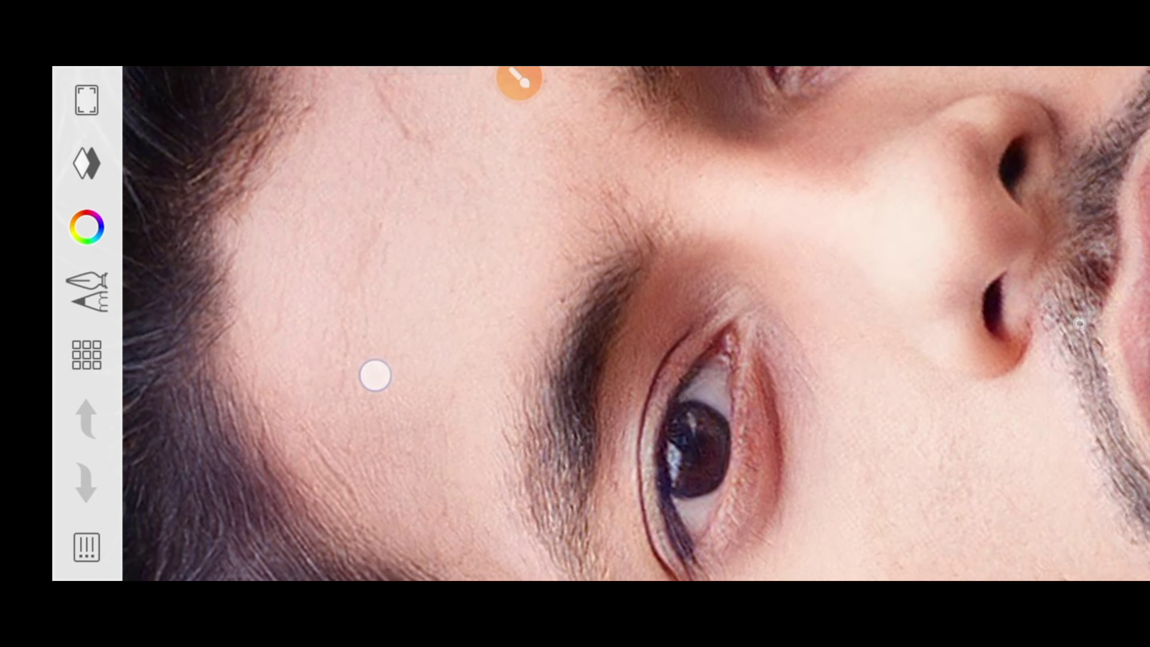
{"action": "mouse_move", "coordinate": [375, 375]}
{"action": "left_mouse_down"}
{"action": "mouse_move", "coordinate": [302, 341]}
{"action": "mouse_move", "coordinate": [341, 387]}
{"action": "mouse_move", "coordinate": [479, 431]}
{"action": "mouse_move", "coordinate": [301, 407]}
{"action": "left_mouse_up"}
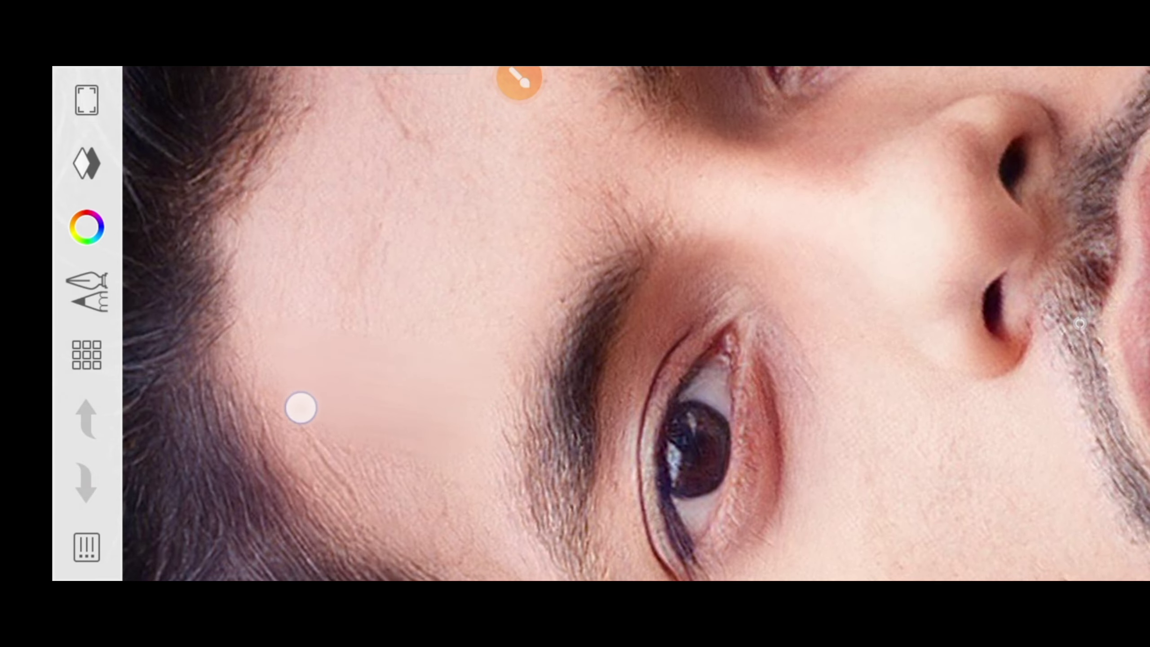
{"action": "scroll", "coordinate": [479, 301], "scroll_direction": "down", "scroll_amount": 2}
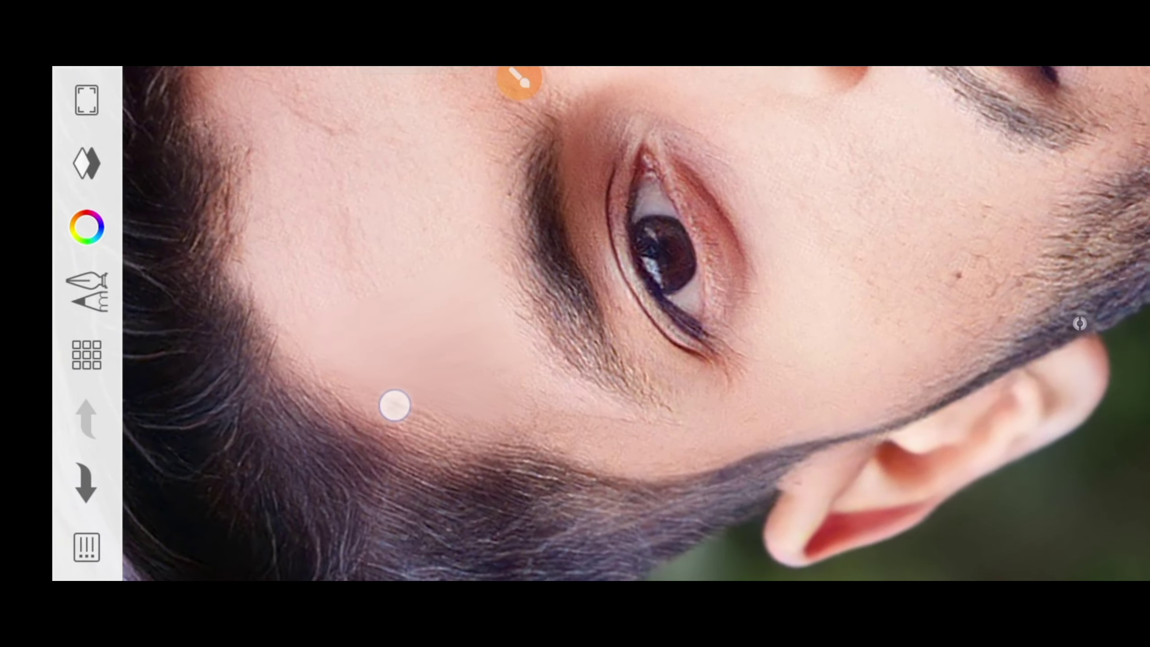
{"action": "scroll", "coordinate": [466, 326], "scroll_direction": "up", "scroll_amount": 1}
{"action": "mouse_move", "coordinate": [475, 352]}
{"action": "left_mouse_down"}
{"action": "mouse_move", "coordinate": [336, 310]}
{"action": "mouse_move", "coordinate": [407, 364]}
{"action": "mouse_move", "coordinate": [256, 321]}
{"action": "left_mouse_up"}
{"action": "scroll", "coordinate": [449, 363], "scroll_direction": "down", "scroll_amount": 1}
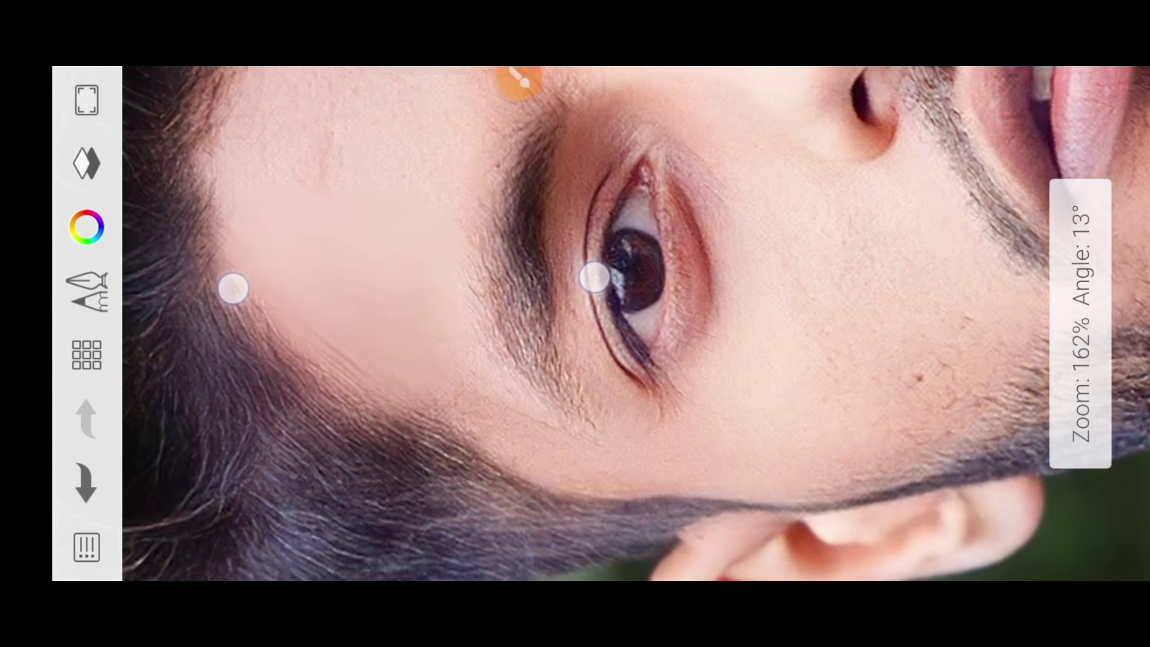
{"action": "scroll", "coordinate": [413, 282], "scroll_direction": "up", "scroll_amount": 1}
{"action": "left_click_drag", "start_coordinate": [412, 330], "coordinate": [523, 428]}
{"action": "left_click_drag", "start_coordinate": [470, 387], "coordinate": [541, 483]}
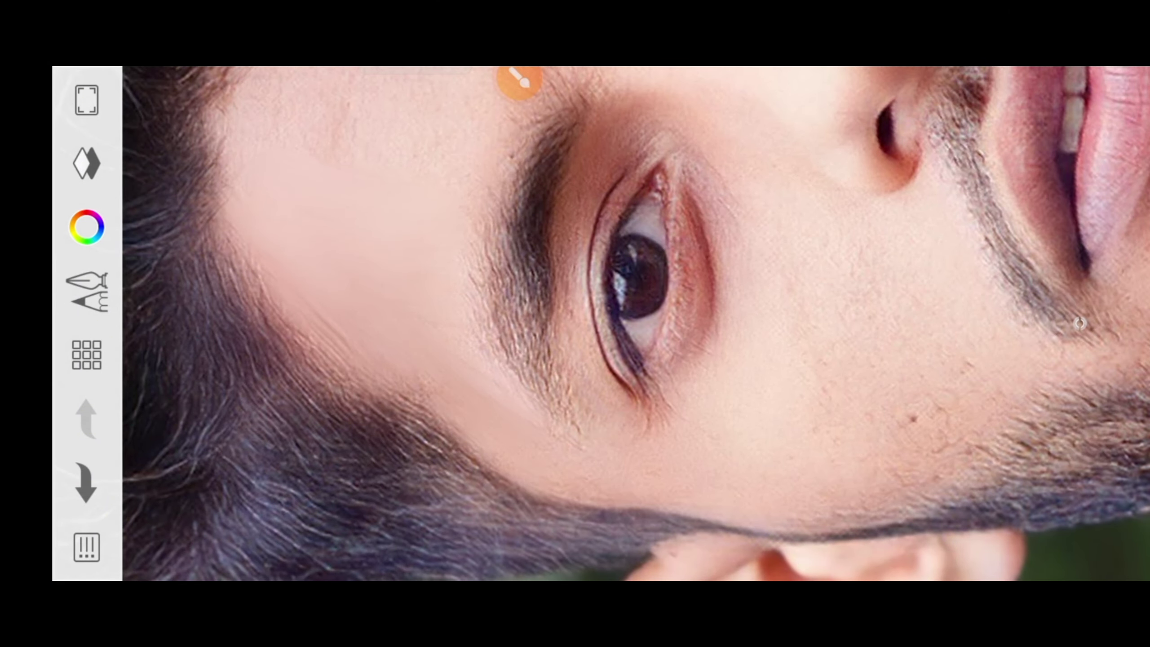
Step: Even out the skin lower on the cheek and near the jawline
{"action": "scroll", "coordinate": [573, 405], "scroll_direction": "up", "scroll_amount": 2}
{"action": "left_click_drag", "start_coordinate": [631, 487], "coordinate": [426, 428]}
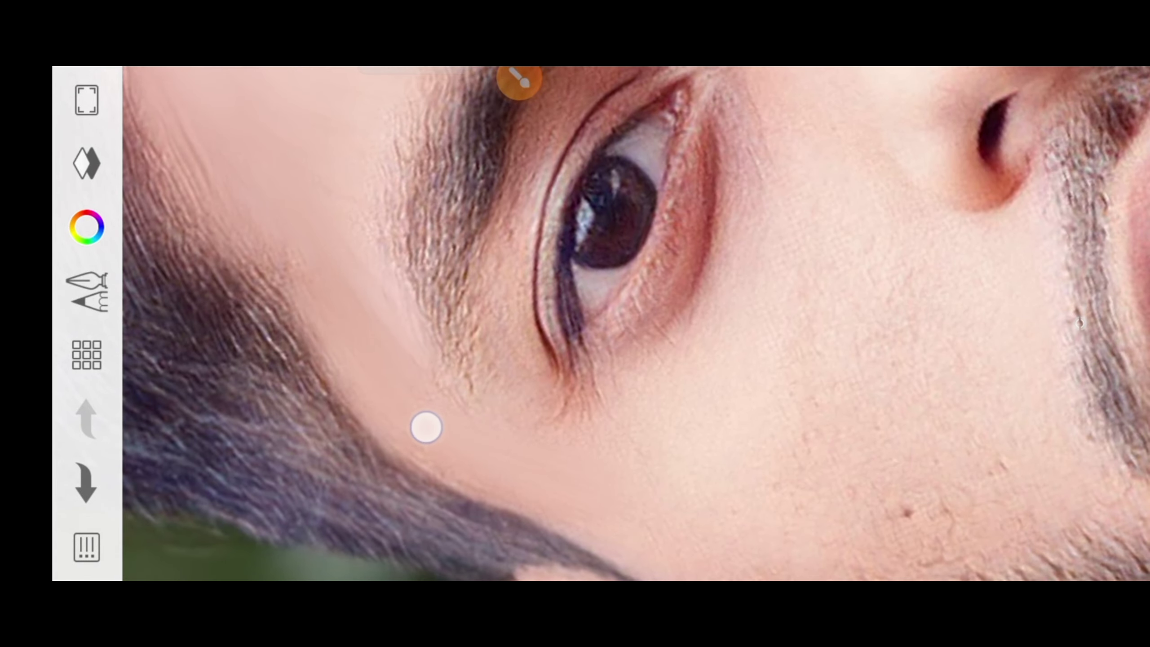
{"action": "scroll", "coordinate": [536, 335], "scroll_direction": "up", "scroll_amount": 1}
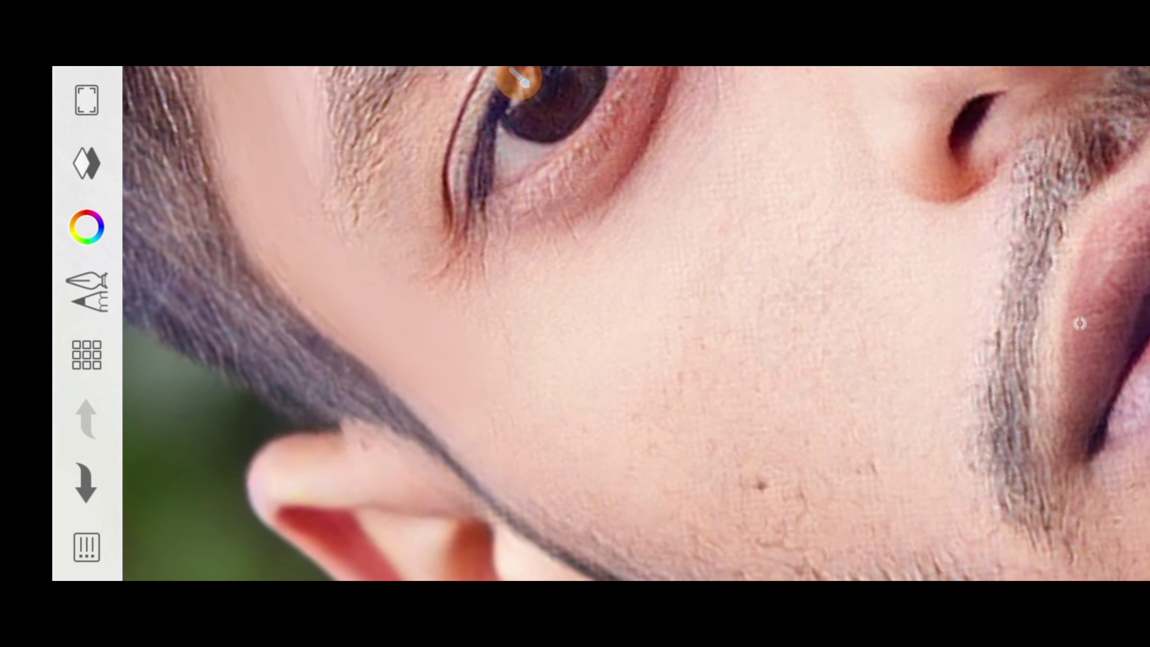
{"action": "left_click_drag", "start_coordinate": [583, 462], "coordinate": [598, 515]}
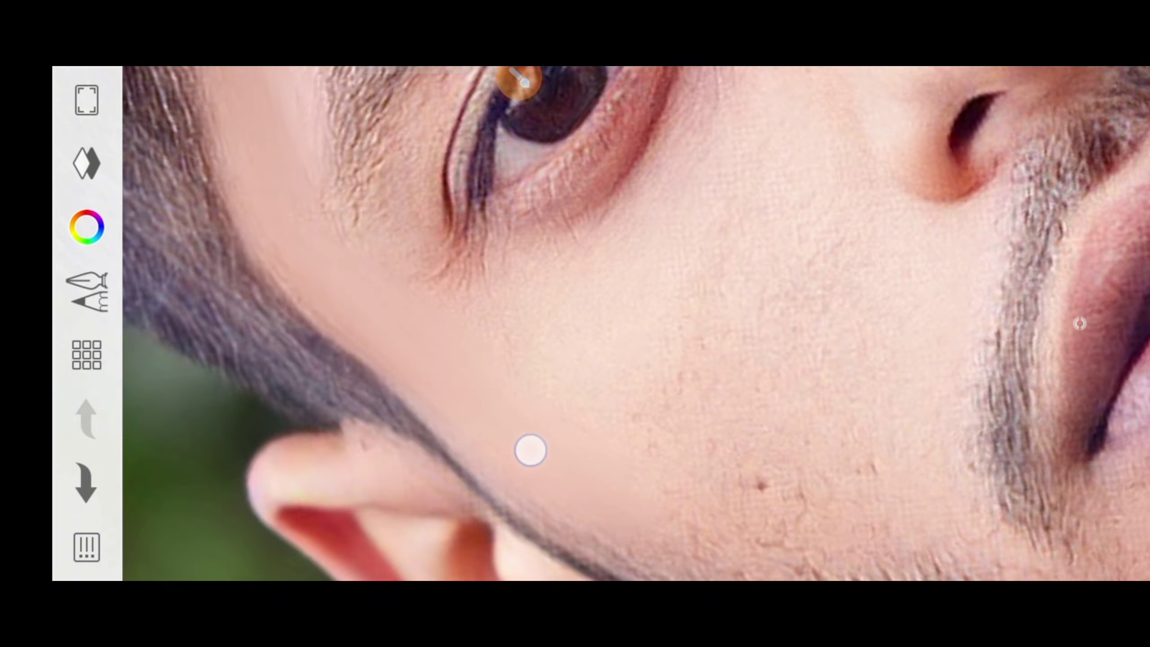
{"action": "scroll", "coordinate": [602, 385], "scroll_direction": "down", "scroll_amount": 1}
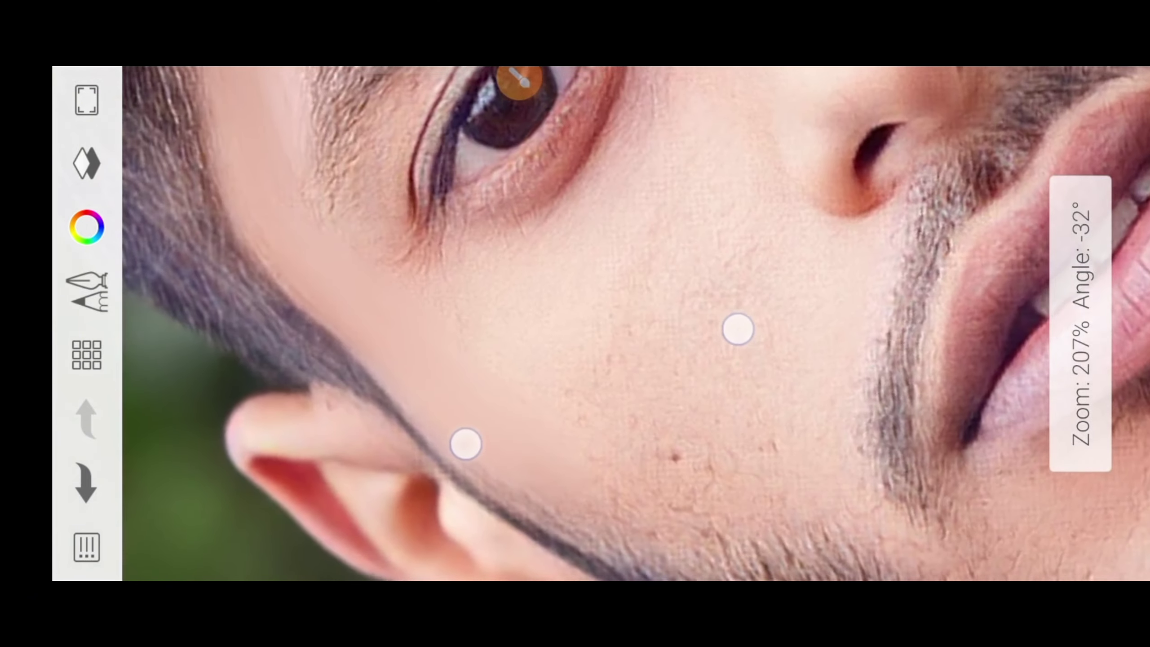
{"action": "scroll", "coordinate": [601, 386], "scroll_direction": "up", "scroll_amount": 1}
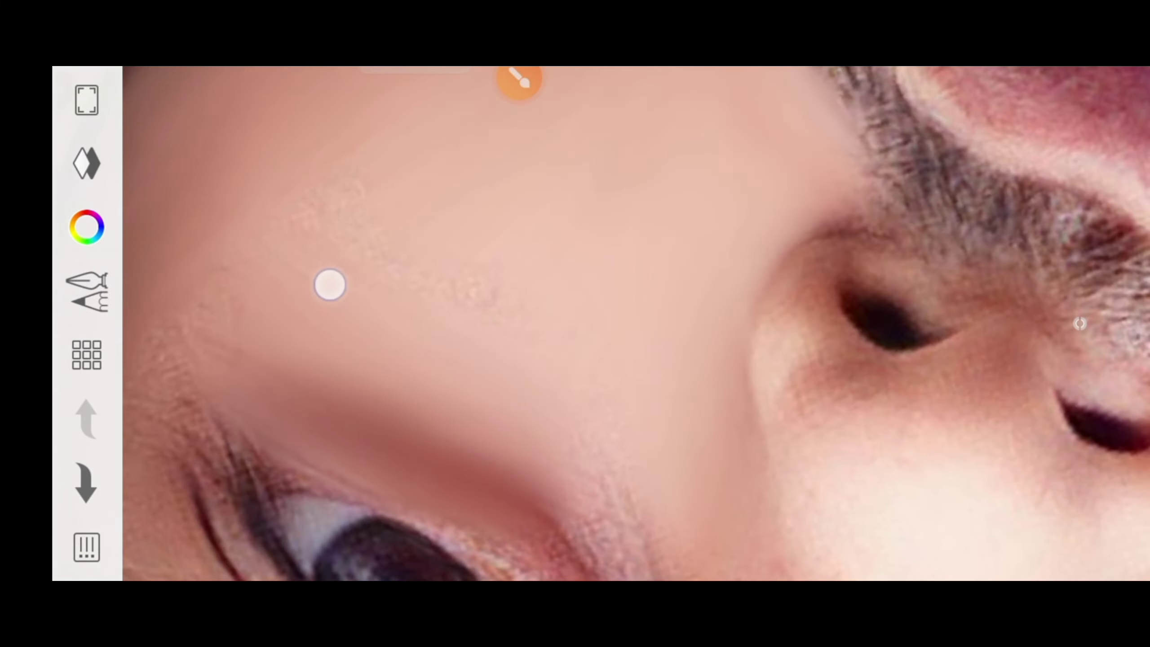
{"action": "scroll", "coordinate": [440, 317], "scroll_direction": "down", "scroll_amount": 5}
{"action": "scroll", "coordinate": [429, 358], "scroll_direction": "down", "scroll_amount": 5}
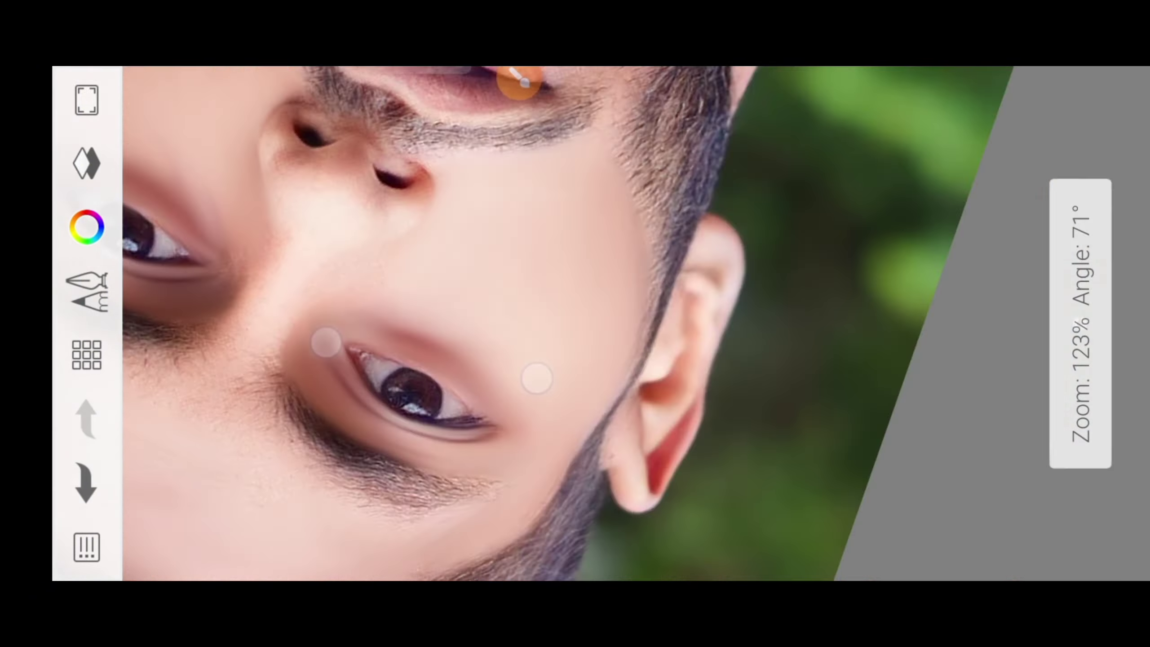
{"action": "scroll", "coordinate": [496, 340], "scroll_direction": "down", "scroll_amount": 3}
{"action": "scroll", "coordinate": [519, 442], "scroll_direction": "up", "scroll_amount": 10}
{"action": "scroll", "coordinate": [519, 442], "scroll_direction": "down", "scroll_amount": 5}
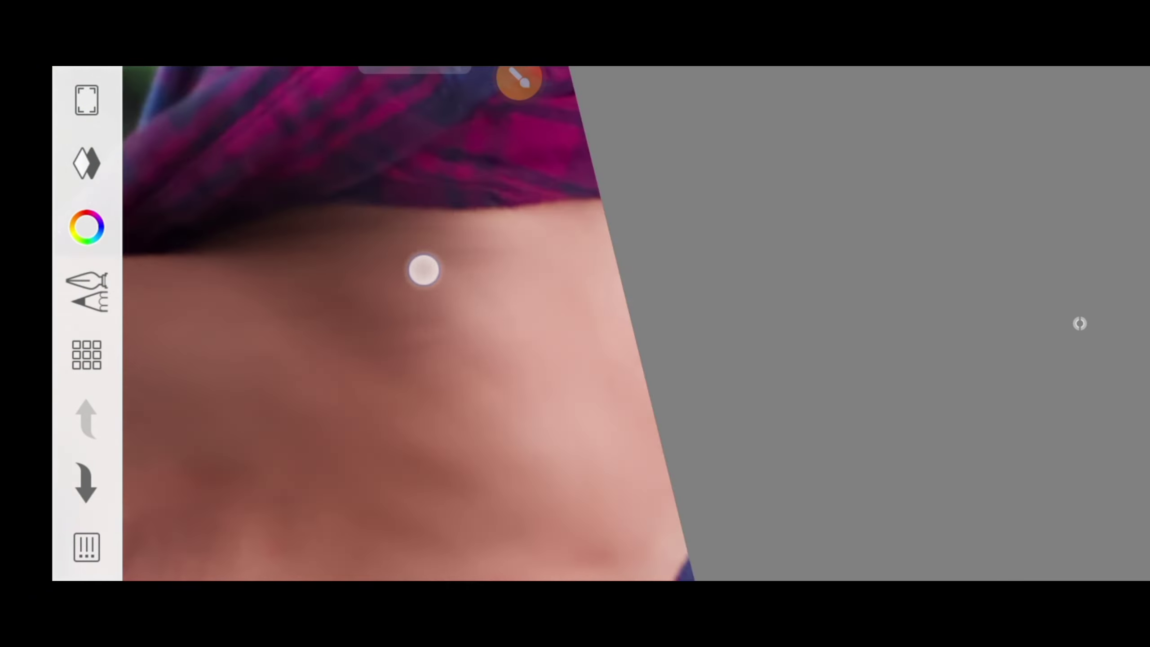
{"action": "scroll", "coordinate": [407, 295], "scroll_direction": "down", "scroll_amount": 3}
{"action": "scroll", "coordinate": [377, 267], "scroll_direction": "up", "scroll_amount": 3}
{"action": "scroll", "coordinate": [462, 287], "scroll_direction": "down", "scroll_amount": 8}
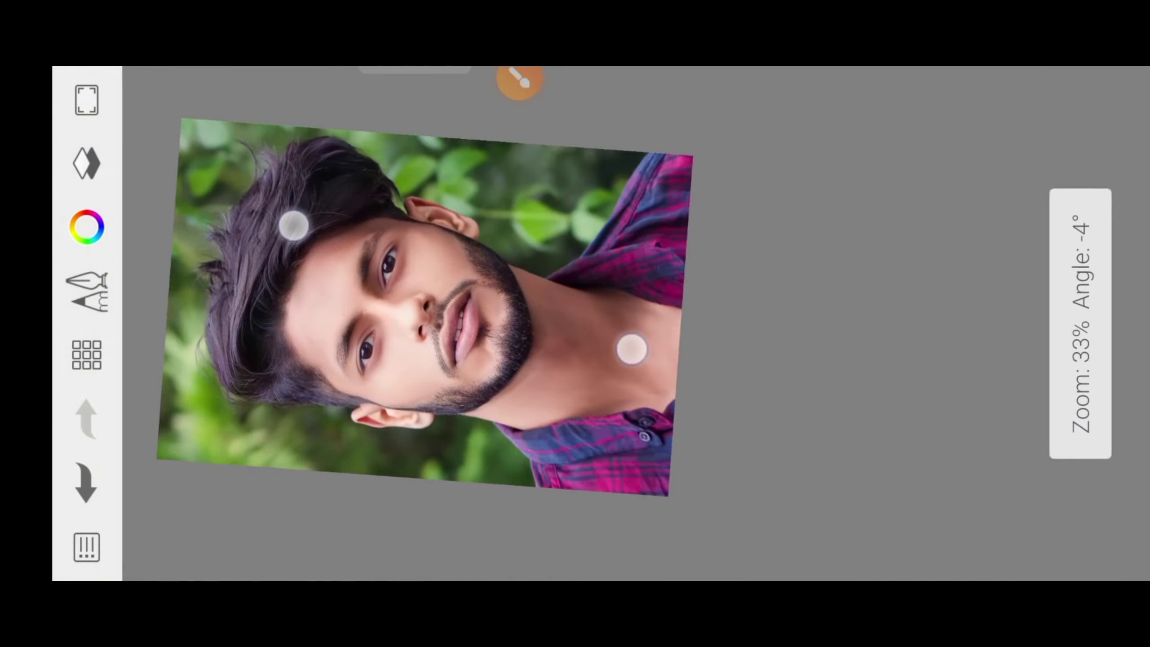
{"action": "scroll", "coordinate": [379, 292], "scroll_direction": "down", "scroll_amount": 3}
{"action": "scroll", "coordinate": [415, 329], "scroll_direction": "up", "scroll_amount": 5}
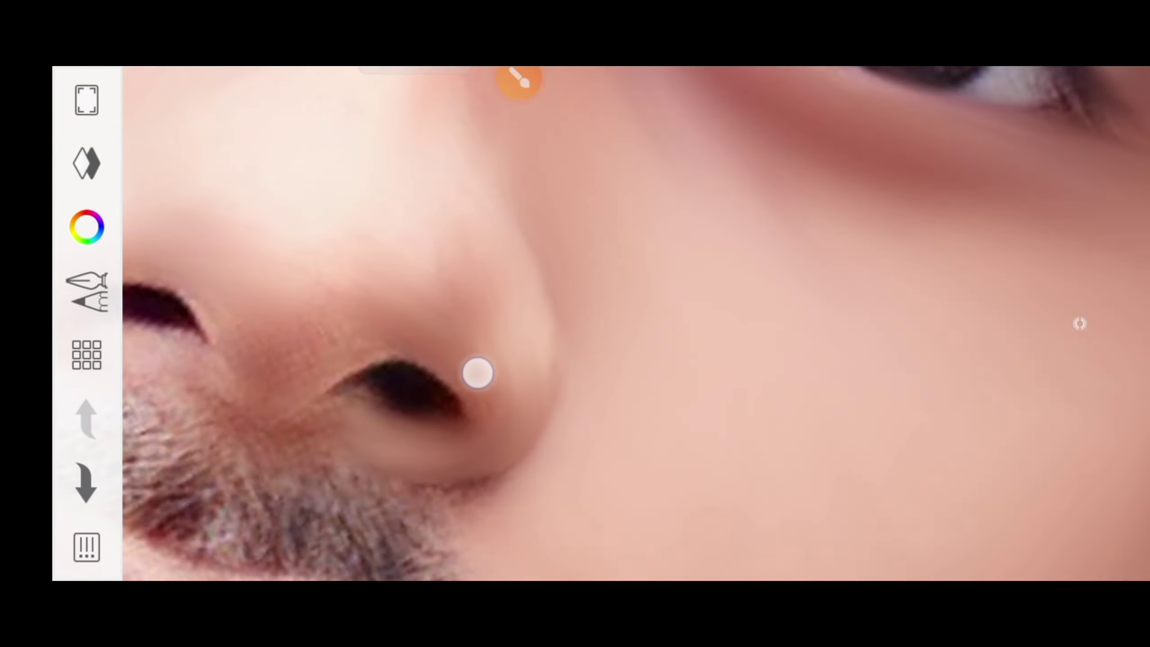
{"action": "scroll", "coordinate": [487, 291], "scroll_direction": "up", "scroll_amount": 3}
{"action": "scroll", "coordinate": [486, 291], "scroll_direction": "down", "scroll_amount": 1}
{"action": "scroll", "coordinate": [777, 318], "scroll_direction": "down", "scroll_amount": 3}
{"action": "scroll", "coordinate": [492, 294], "scroll_direction": "down", "scroll_amount": 3}
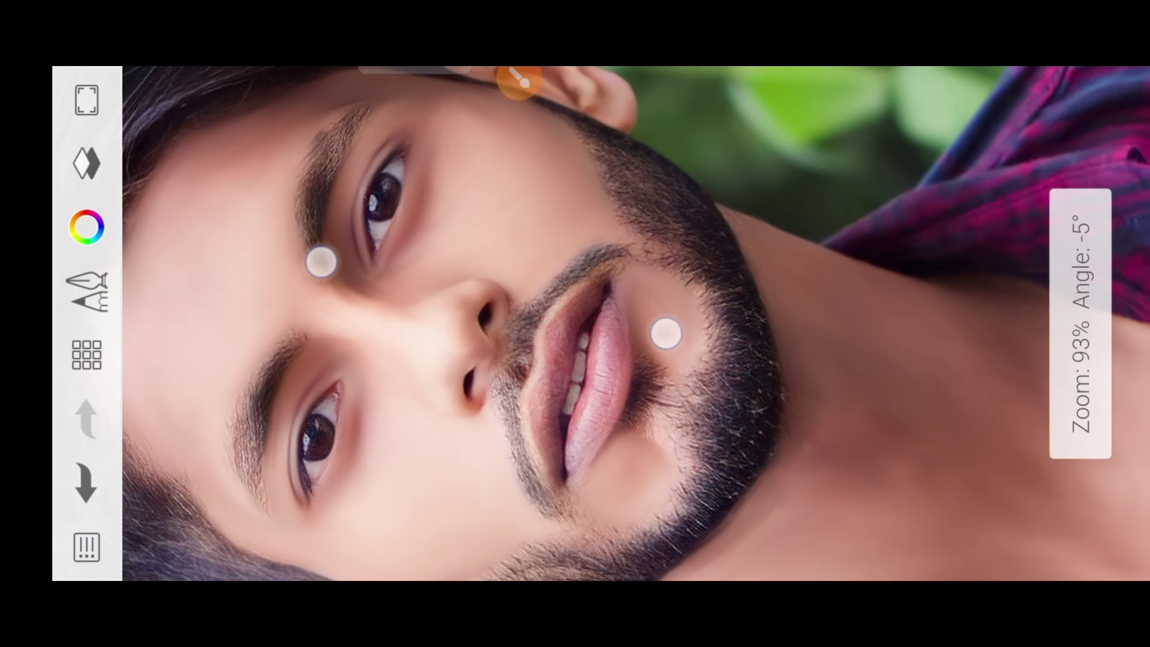
{"action": "scroll", "coordinate": [491, 294], "scroll_direction": "down", "scroll_amount": 1}
{"action": "scroll", "coordinate": [524, 311], "scroll_direction": "down", "scroll_amount": 3}
{"action": "scroll", "coordinate": [557, 309], "scroll_direction": "down", "scroll_amount": 1}
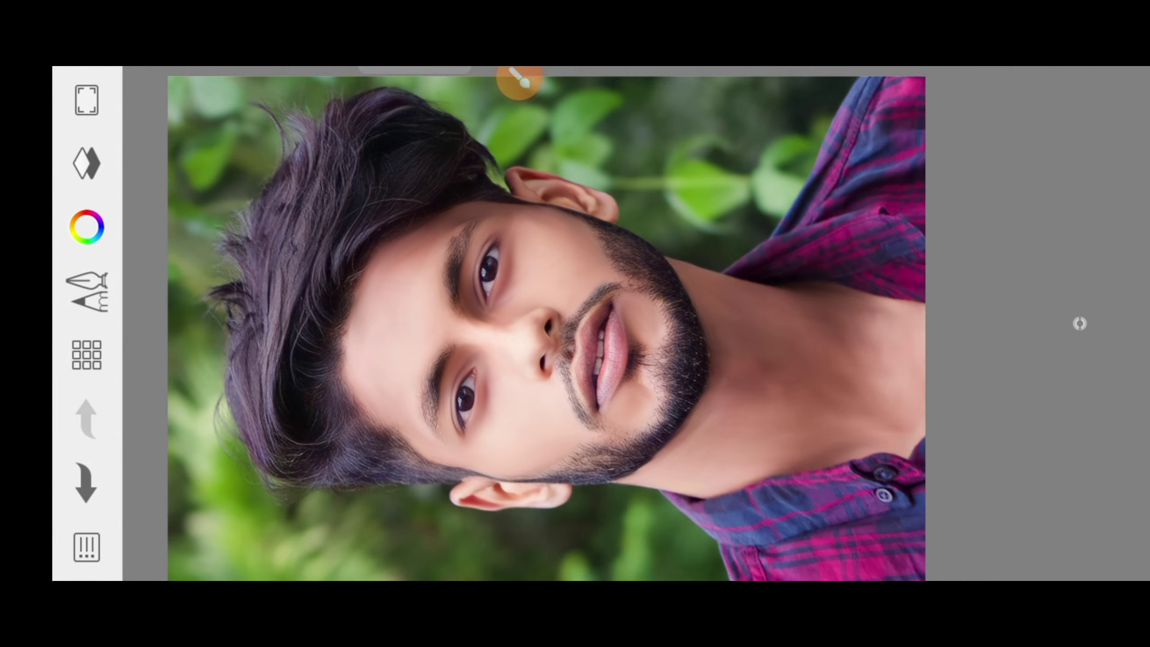
{"action": "scroll", "coordinate": [504, 232], "scroll_direction": "up", "scroll_amount": 5}
{"action": "scroll", "coordinate": [597, 262], "scroll_direction": "up", "scroll_amount": 3}
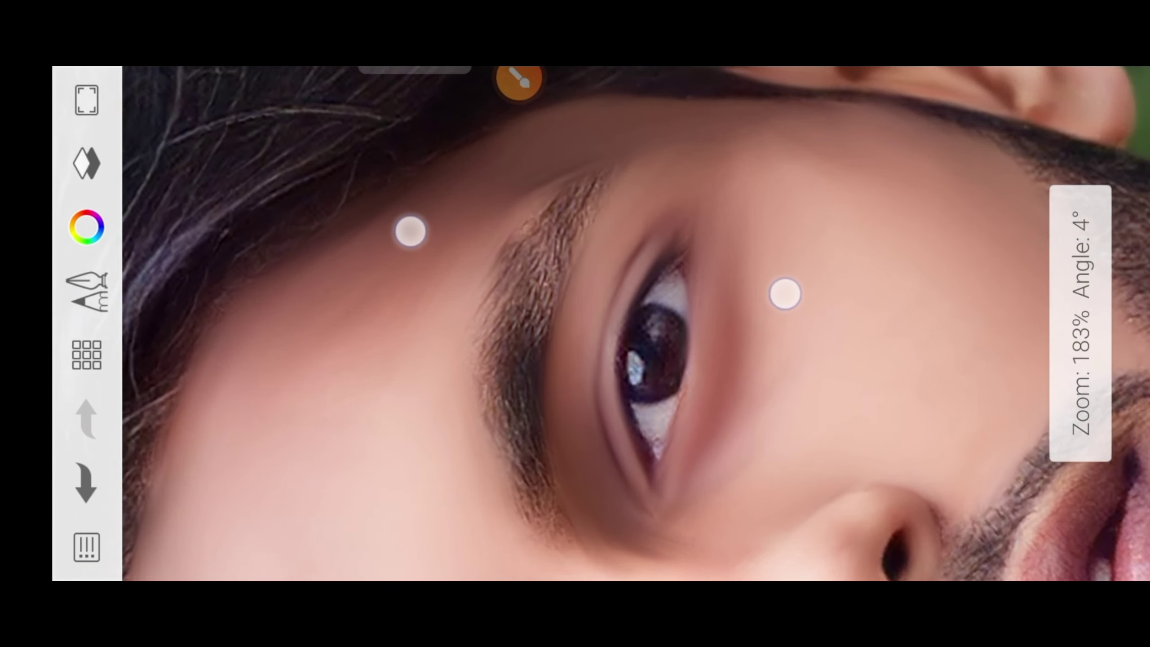
{"action": "scroll", "coordinate": [597, 262], "scroll_direction": "up", "scroll_amount": 2}
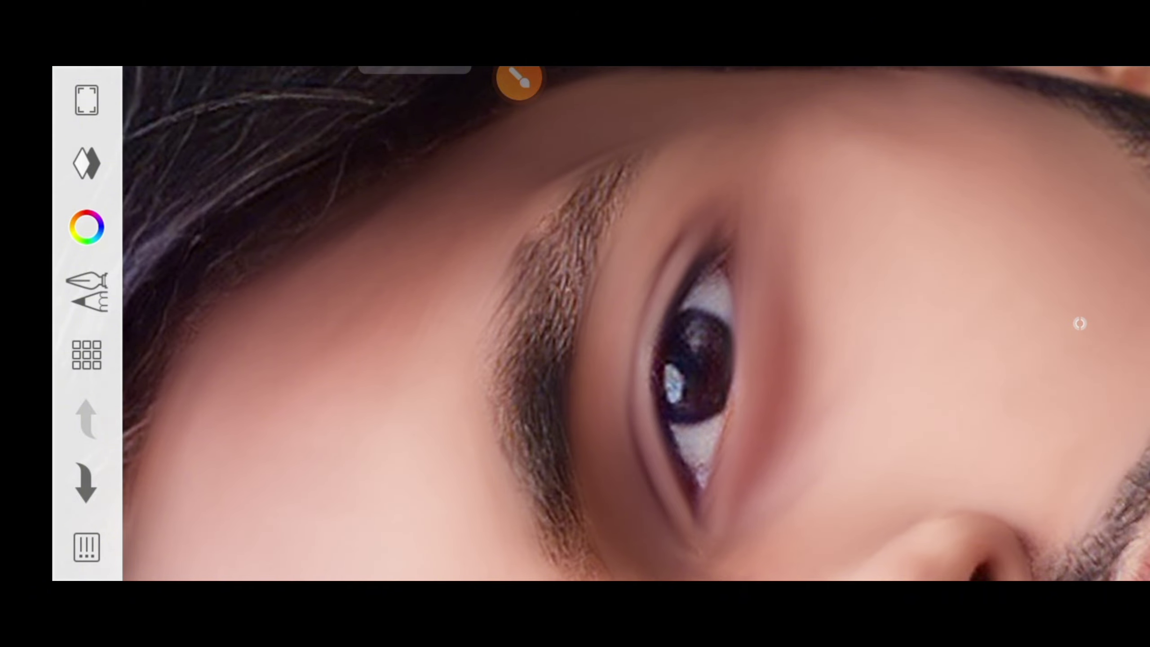
{"action": "scroll", "coordinate": [667, 273], "scroll_direction": "down", "scroll_amount": 2}
{"action": "scroll", "coordinate": [668, 273], "scroll_direction": "down", "scroll_amount": 2}
{"action": "scroll", "coordinate": [616, 272], "scroll_direction": "down", "scroll_amount": 2}
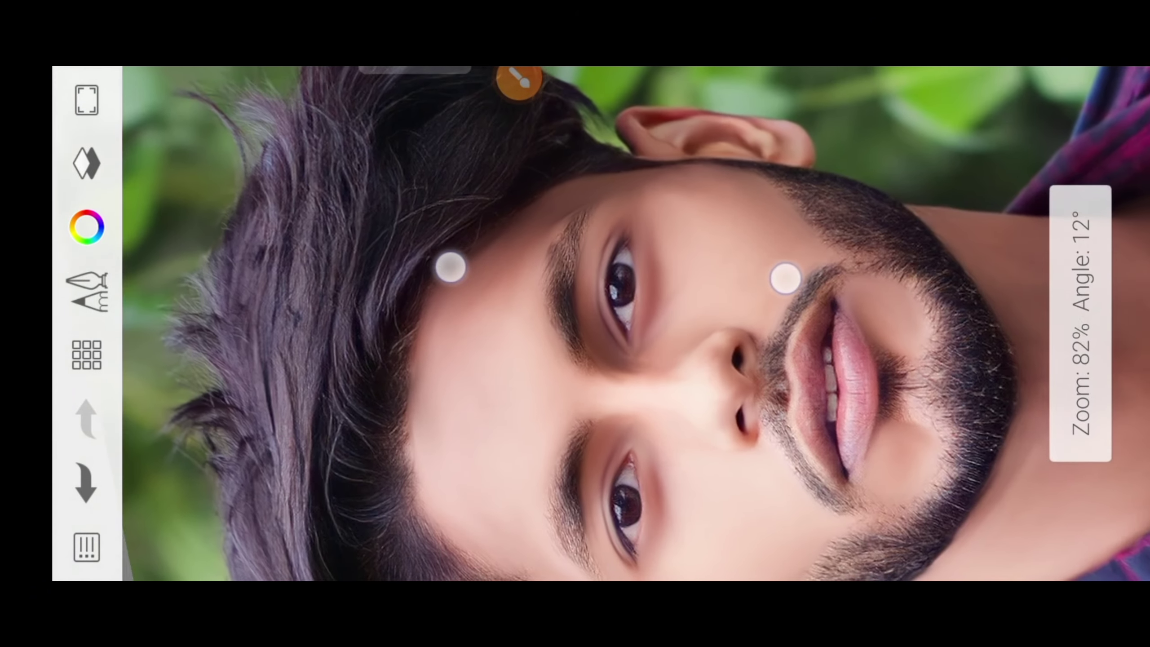
{"action": "scroll", "coordinate": [596, 242], "scroll_direction": "down", "scroll_amount": 2}
{"action": "scroll", "coordinate": [596, 241], "scroll_direction": "down", "scroll_amount": 1}
{"action": "scroll", "coordinate": [632, 270], "scroll_direction": "down", "scroll_amount": 1}
{"action": "scroll", "coordinate": [622, 282], "scroll_direction": "down", "scroll_amount": 1}
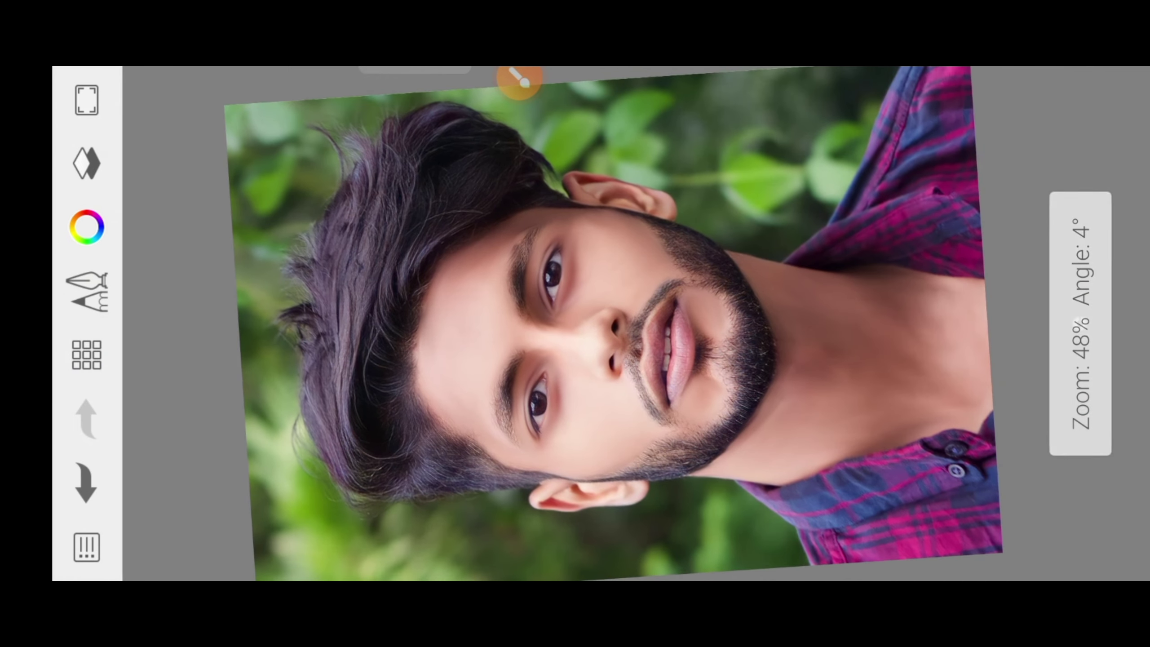
{"action": "scroll", "coordinate": [640, 299], "scroll_direction": "down", "scroll_amount": 1}
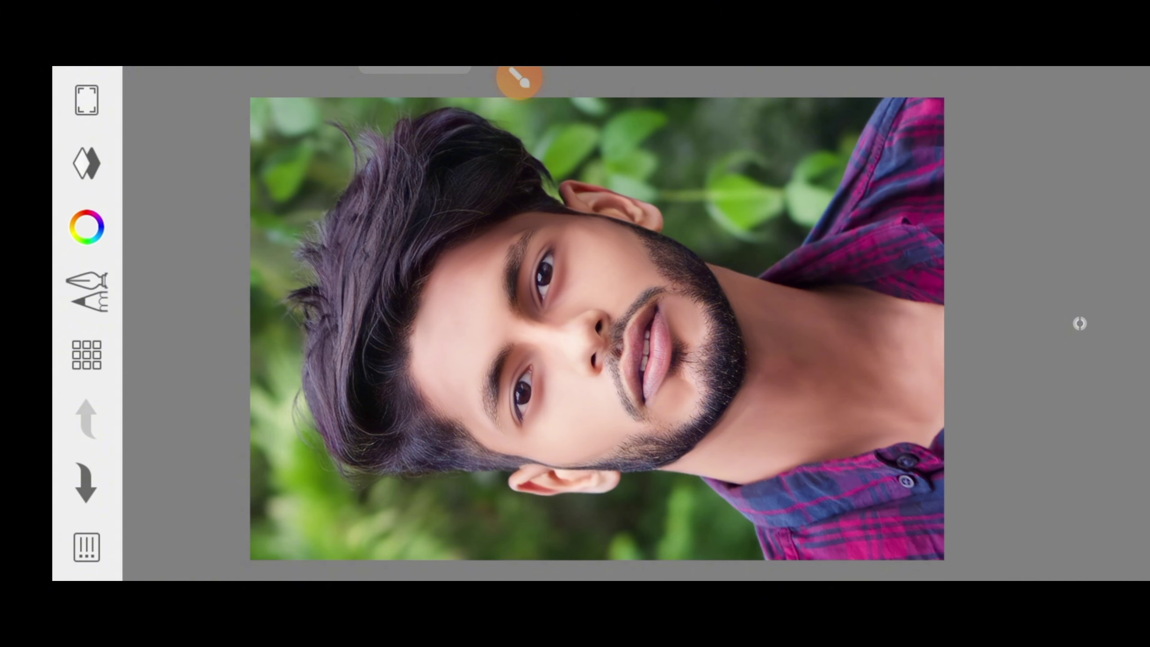
{"action": "left_click", "coordinate": [519, 80]}
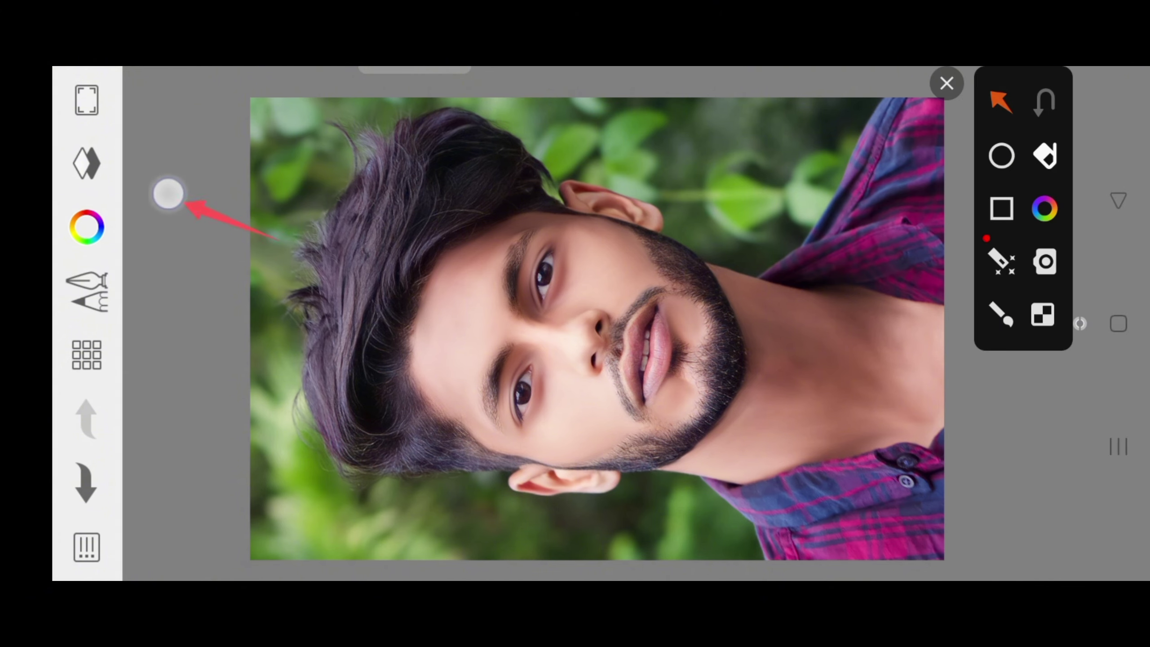
Step: Add a new blank layer above the portrait photo
{"action": "left_click", "coordinate": [86, 162]}
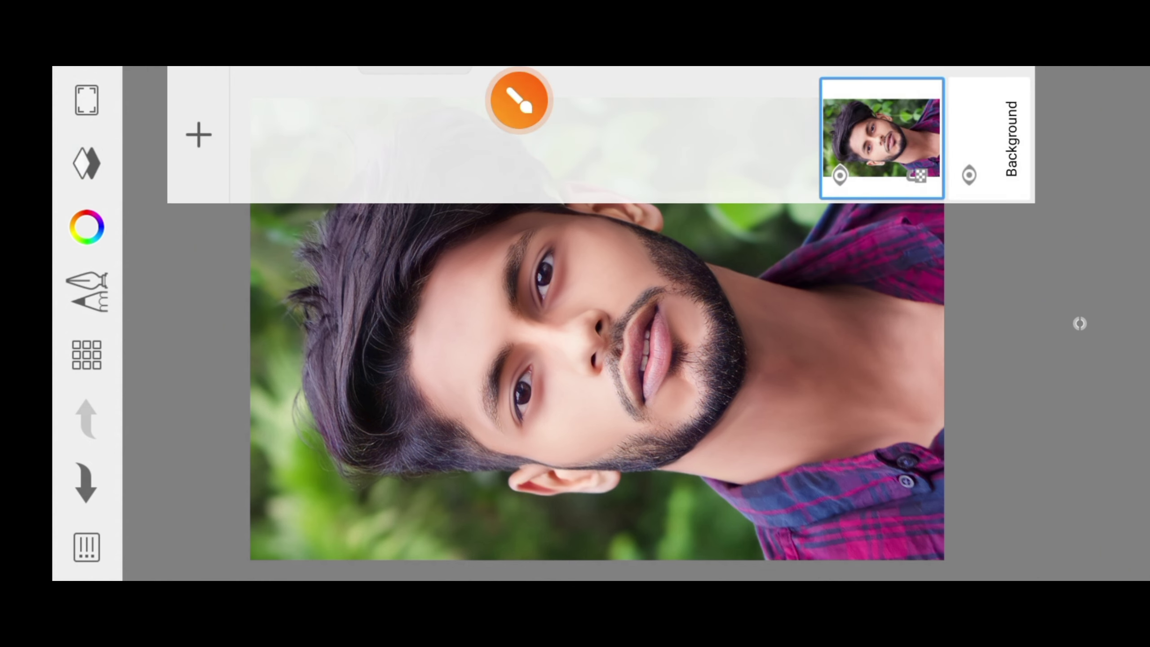
{"action": "left_click", "coordinate": [519, 99]}
{"action": "left_click", "coordinate": [996, 97]}
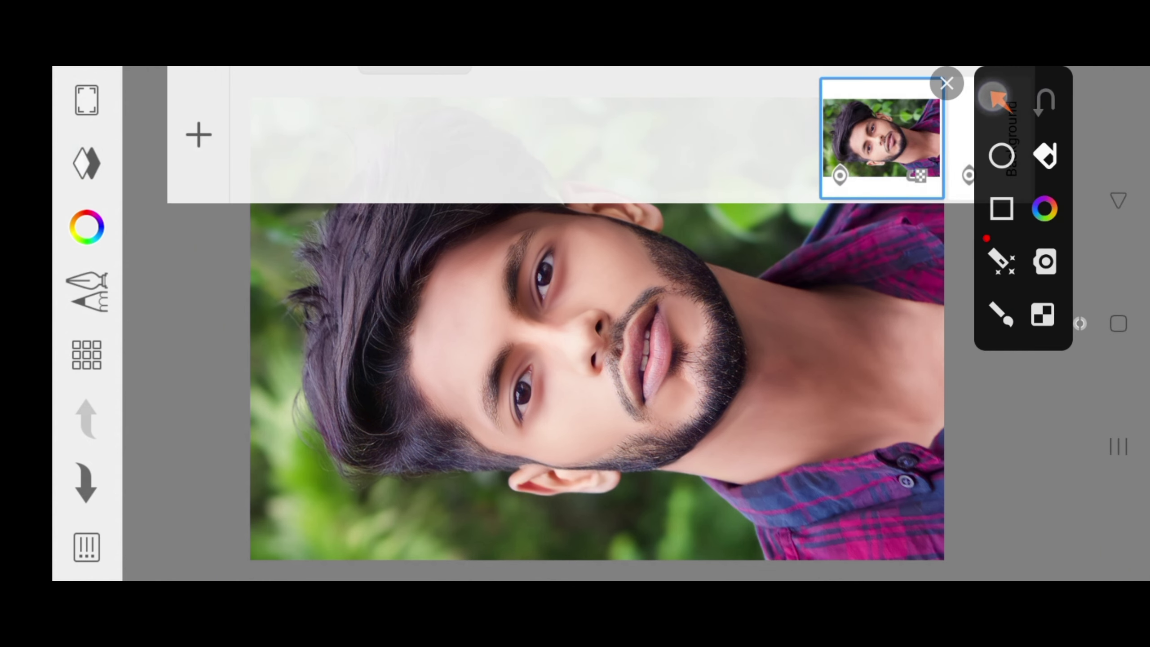
{"action": "left_click_drag", "start_coordinate": [335, 211], "coordinate": [217, 146]}
{"action": "left_click", "coordinate": [946, 83]}
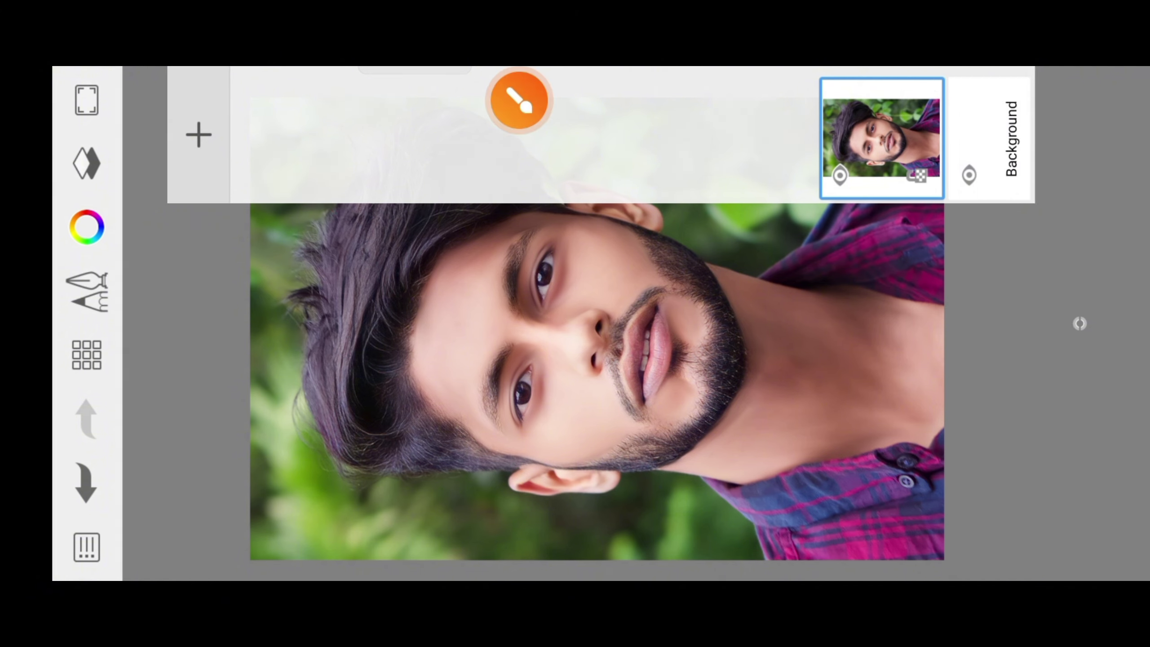
{"action": "left_click", "coordinate": [198, 134]}
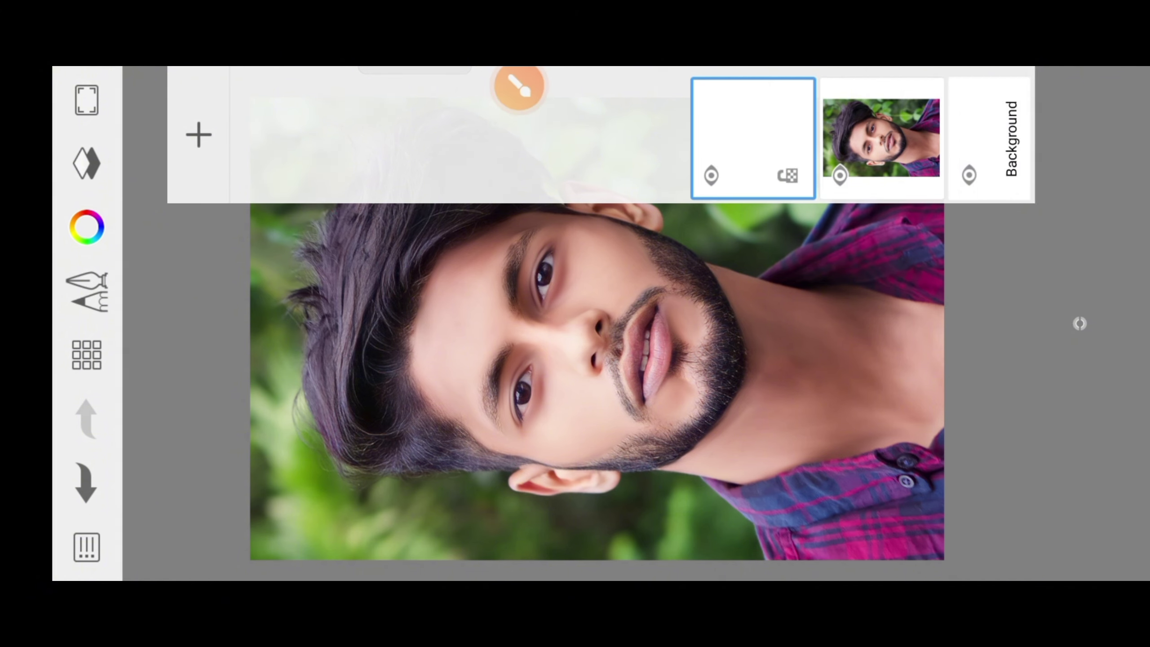
{"action": "left_click", "coordinate": [214, 293]}
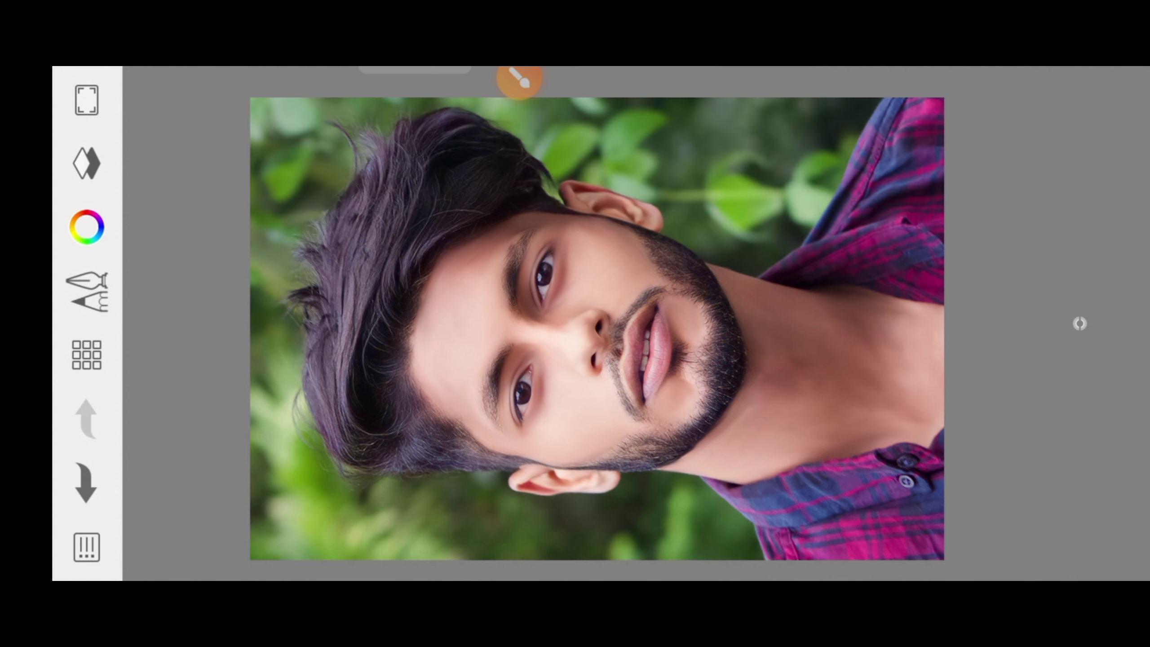
Step: Set the painting colour to pure white (FFFFFF)
{"action": "left_click", "coordinate": [520, 79]}
{"action": "left_click", "coordinate": [999, 102]}
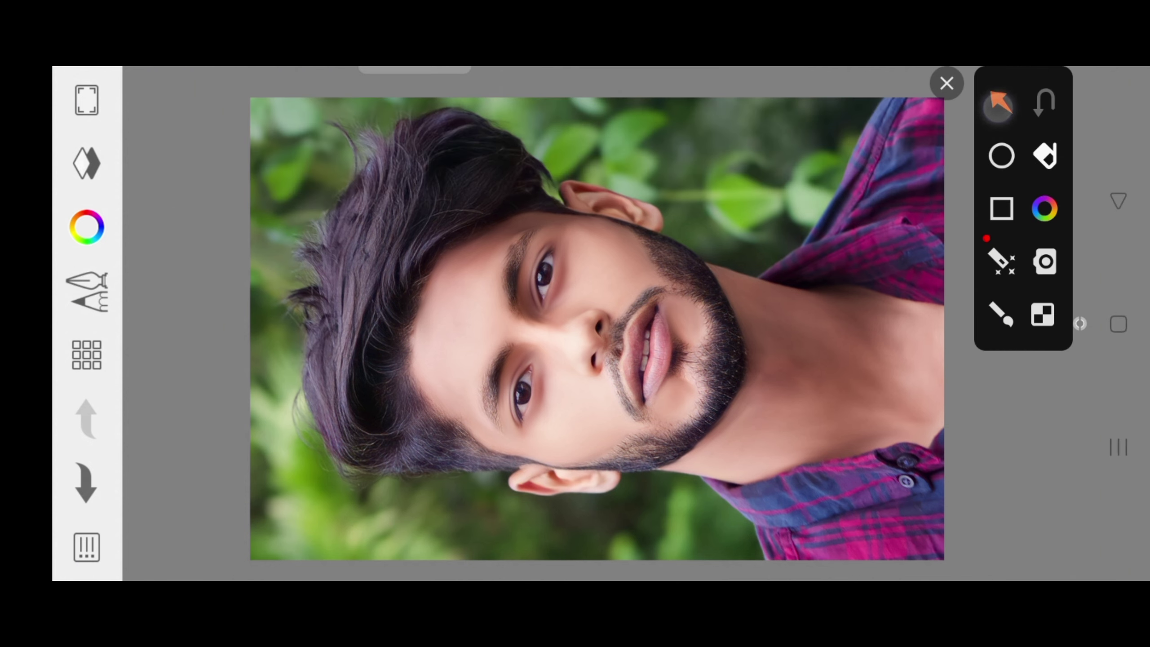
{"action": "left_click_drag", "start_coordinate": [254, 302], "coordinate": [113, 229]}
{"action": "left_click", "coordinate": [946, 83]}
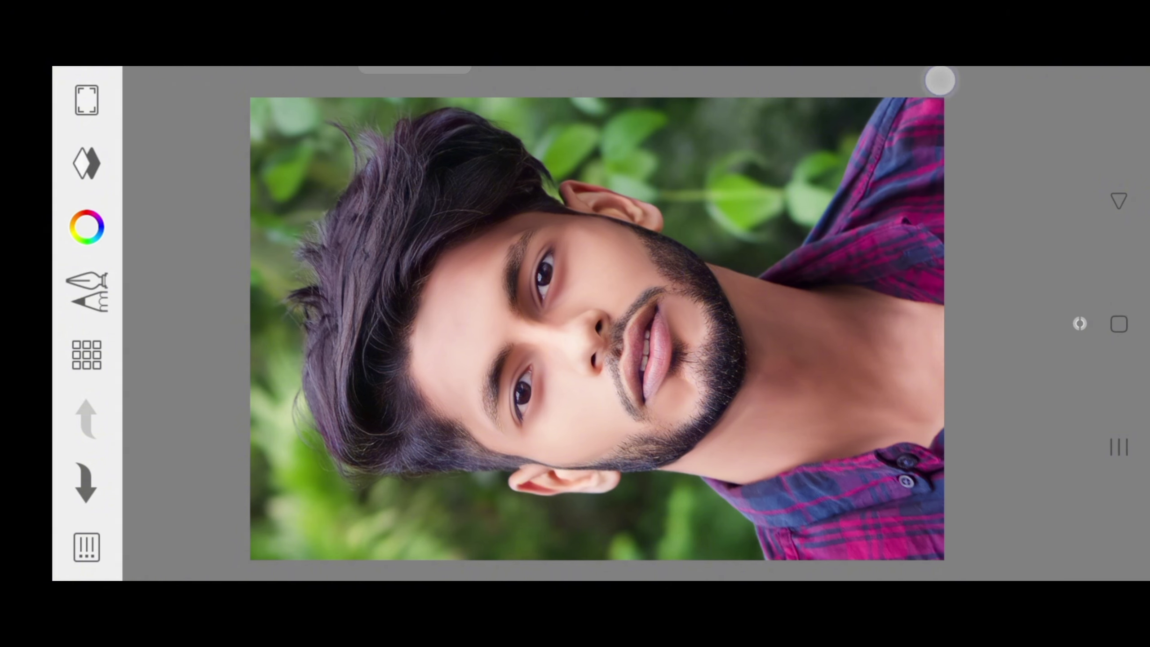
{"action": "left_click", "coordinate": [87, 227]}
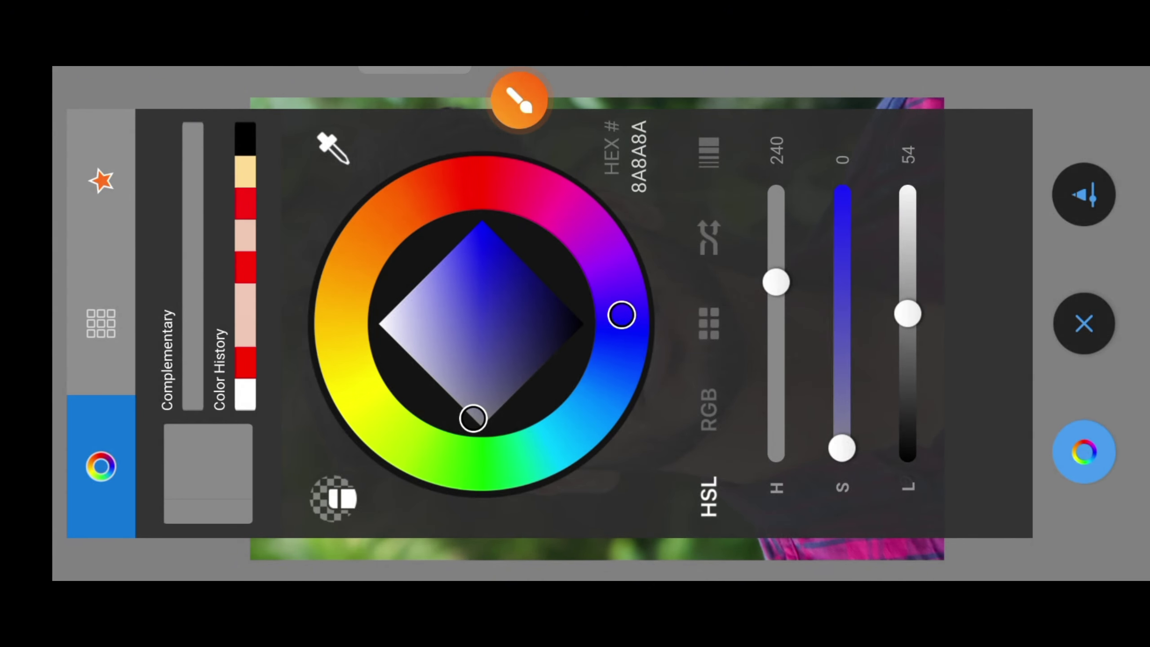
{"action": "left_click_drag", "start_coordinate": [907, 313], "coordinate": [929, 154]}
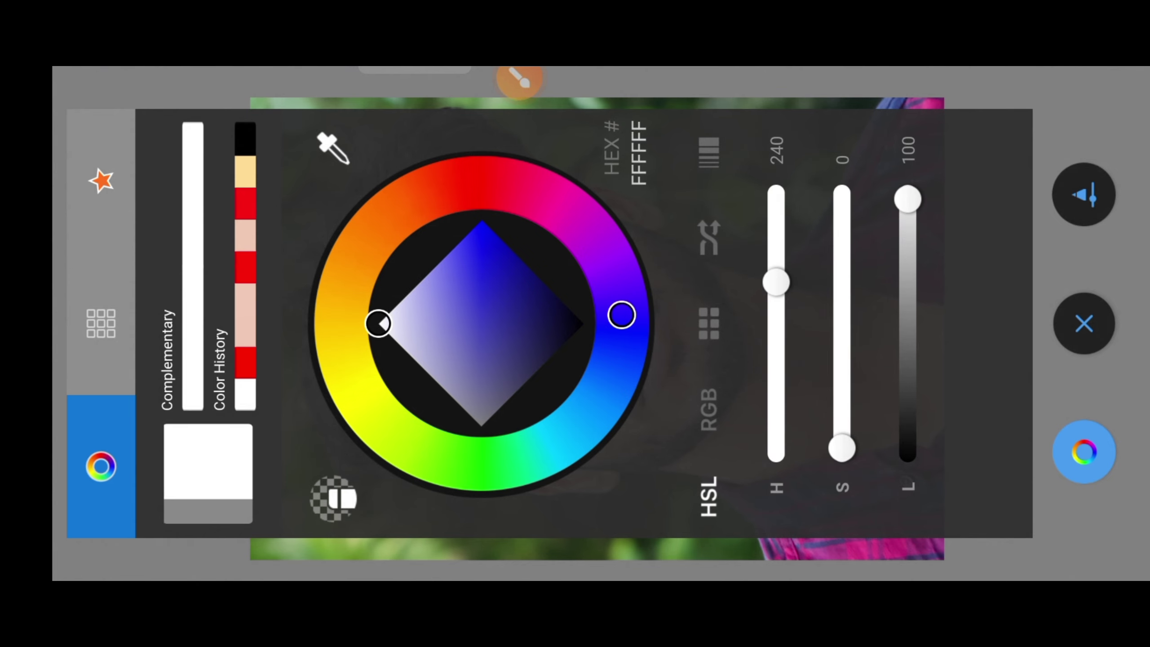
{"action": "left_click", "coordinate": [1084, 323]}
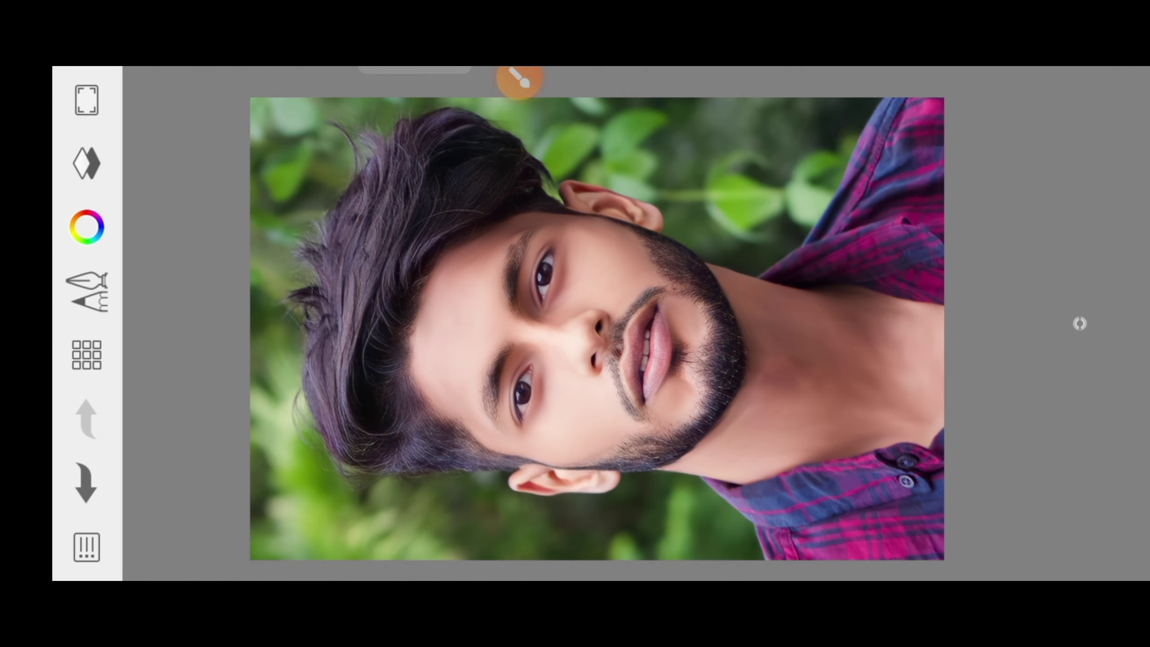
{"action": "left_click", "coordinate": [510, 87]}
Step: Bring up the layer options for the blank Layer1 above the photo
{"action": "left_click", "coordinate": [1000, 101]}
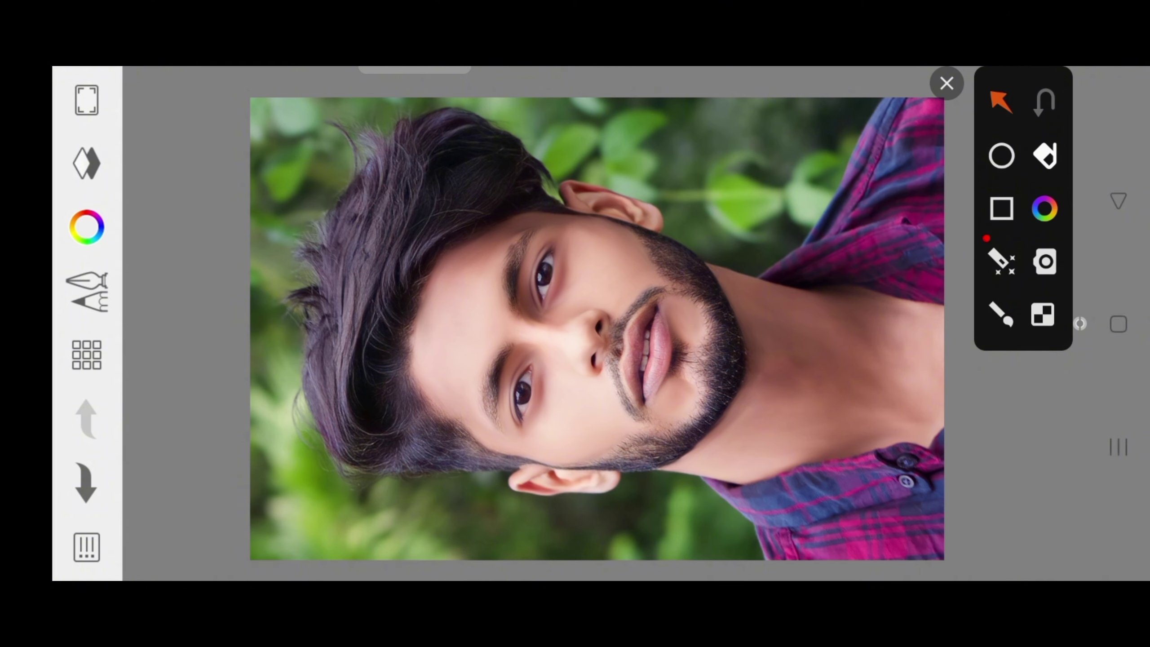
{"action": "left_click_drag", "start_coordinate": [339, 274], "coordinate": [135, 182]}
{"action": "left_click", "coordinate": [86, 163]}
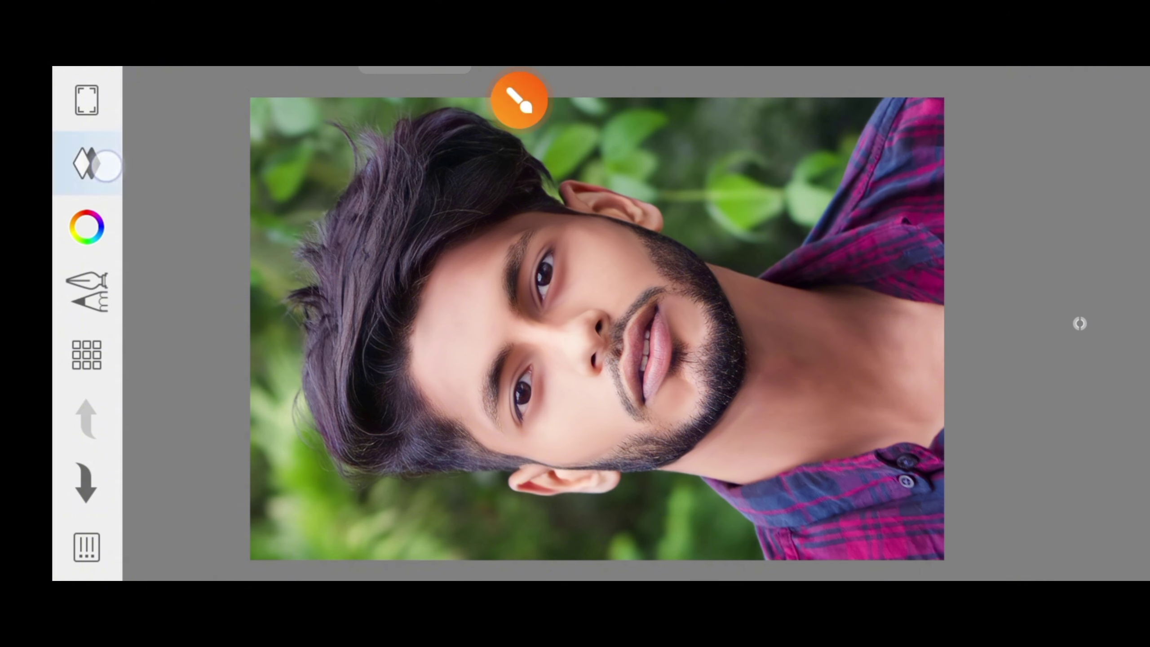
{"action": "left_click", "coordinate": [518, 100]}
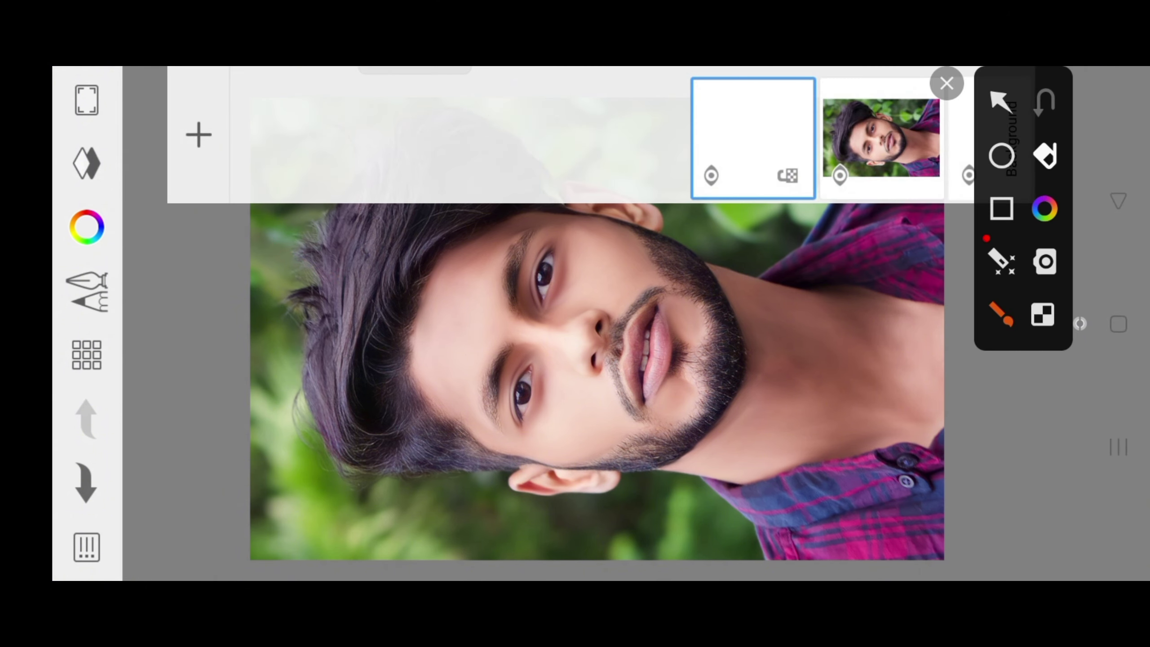
{"action": "left_click_drag", "start_coordinate": [732, 228], "coordinate": [698, 230]}
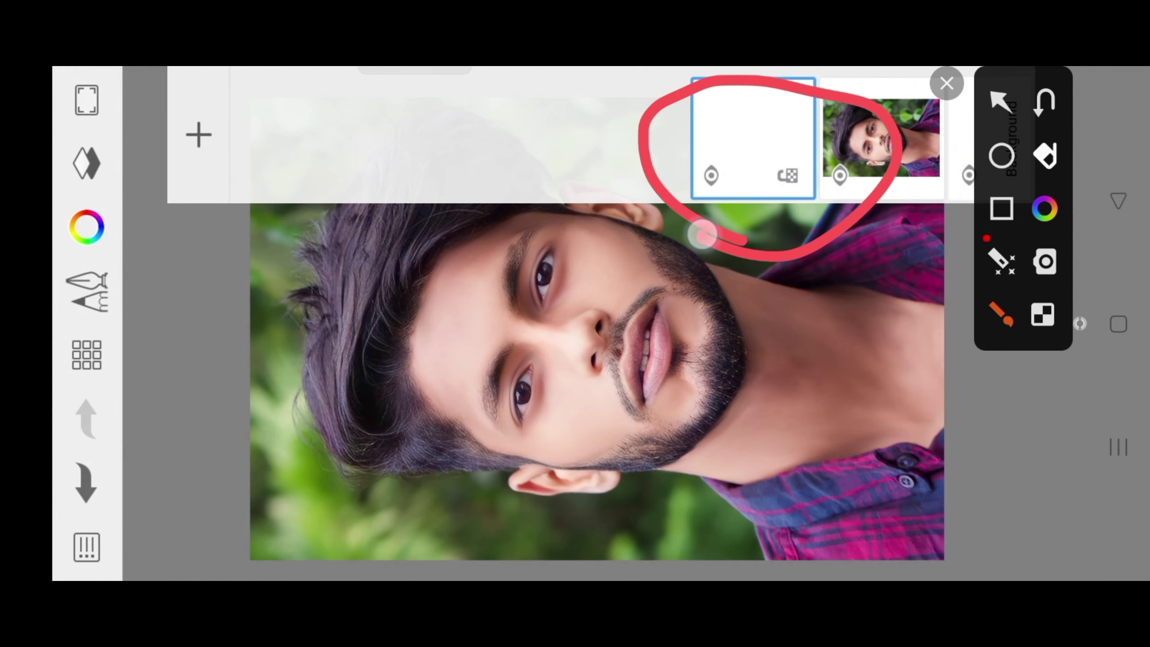
{"action": "left_click", "coordinate": [946, 84]}
{"action": "left_click", "coordinate": [776, 138]}
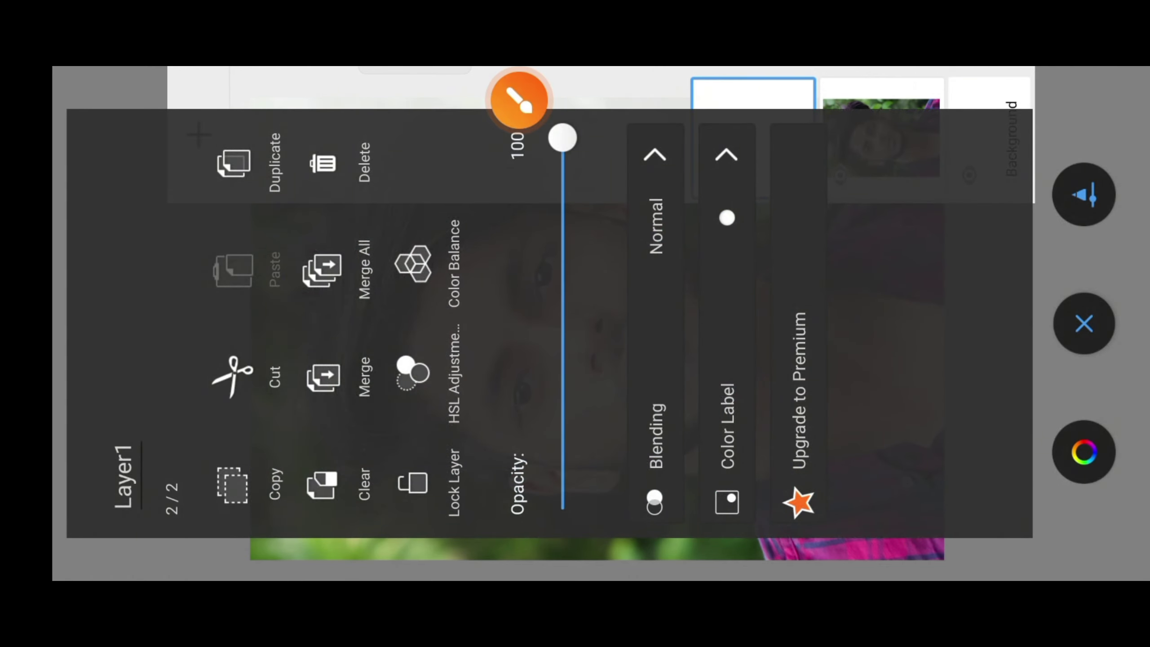
Step: Change Layer1's blend mode from Normal to Soft Light
{"action": "left_click", "coordinate": [518, 101]}
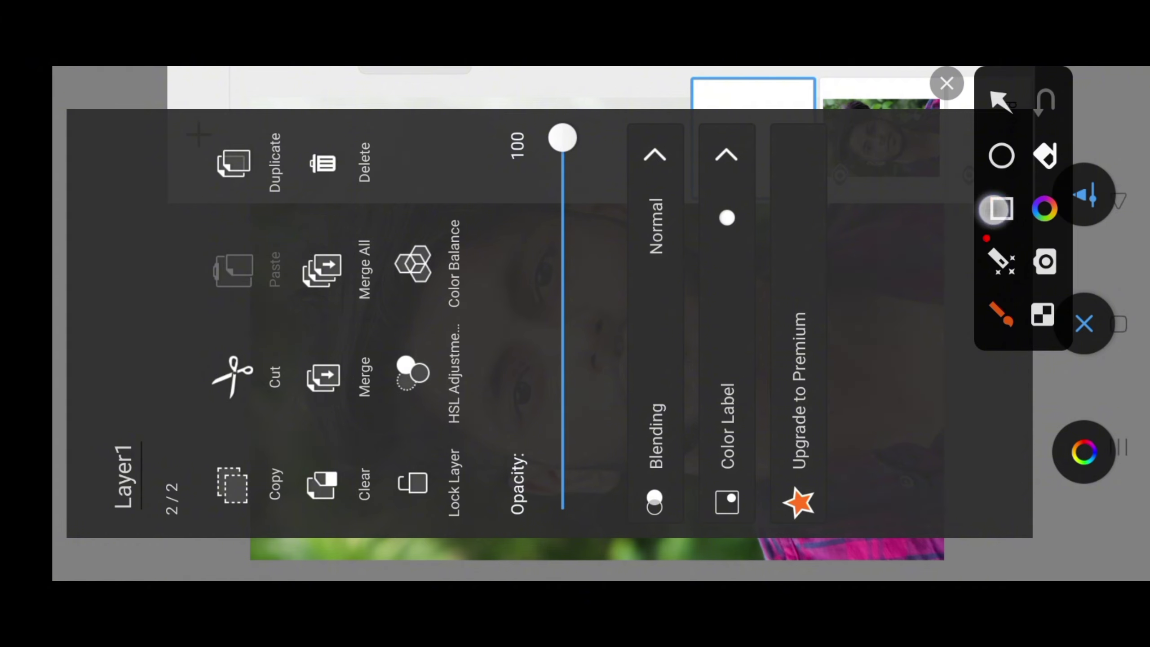
{"action": "left_click", "coordinate": [1001, 208]}
{"action": "left_click_drag", "start_coordinate": [638, 533], "coordinate": [612, 196]}
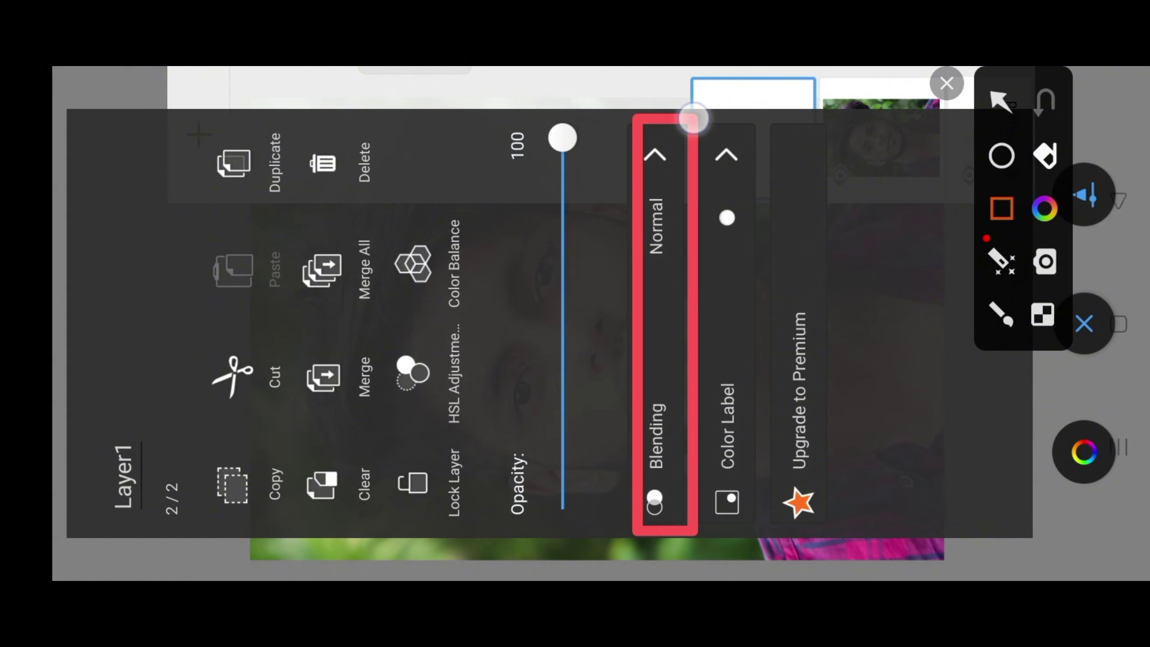
{"action": "left_click", "coordinate": [945, 83]}
{"action": "left_click", "coordinate": [661, 200]}
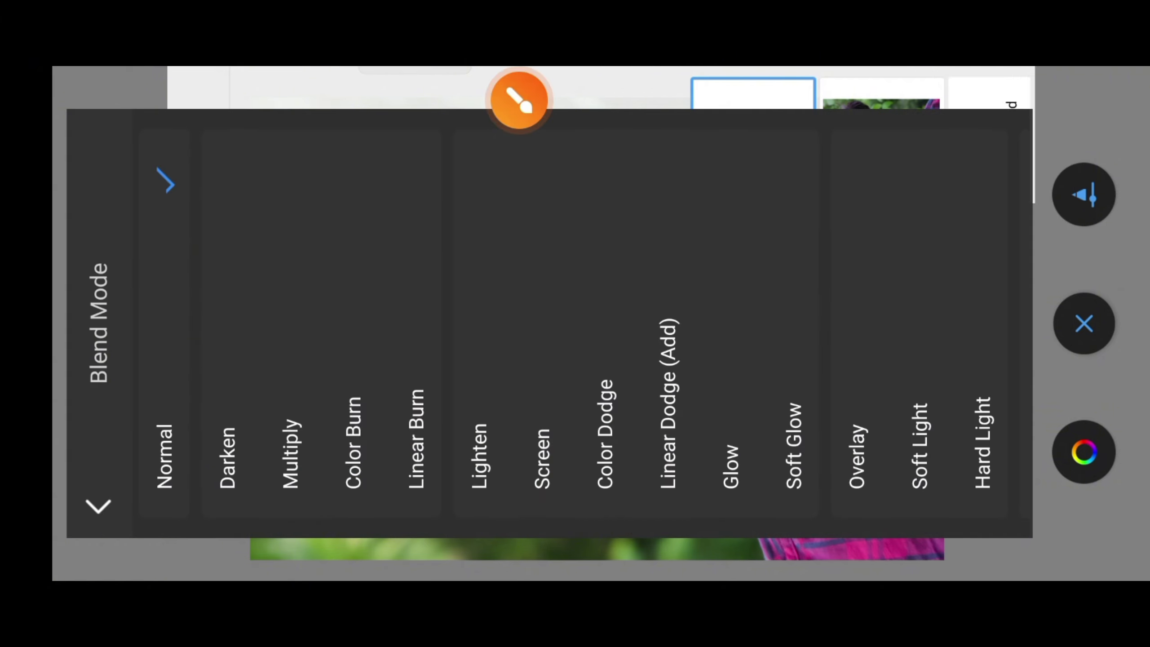
{"action": "left_click_drag", "start_coordinate": [880, 265], "coordinate": [757, 226]}
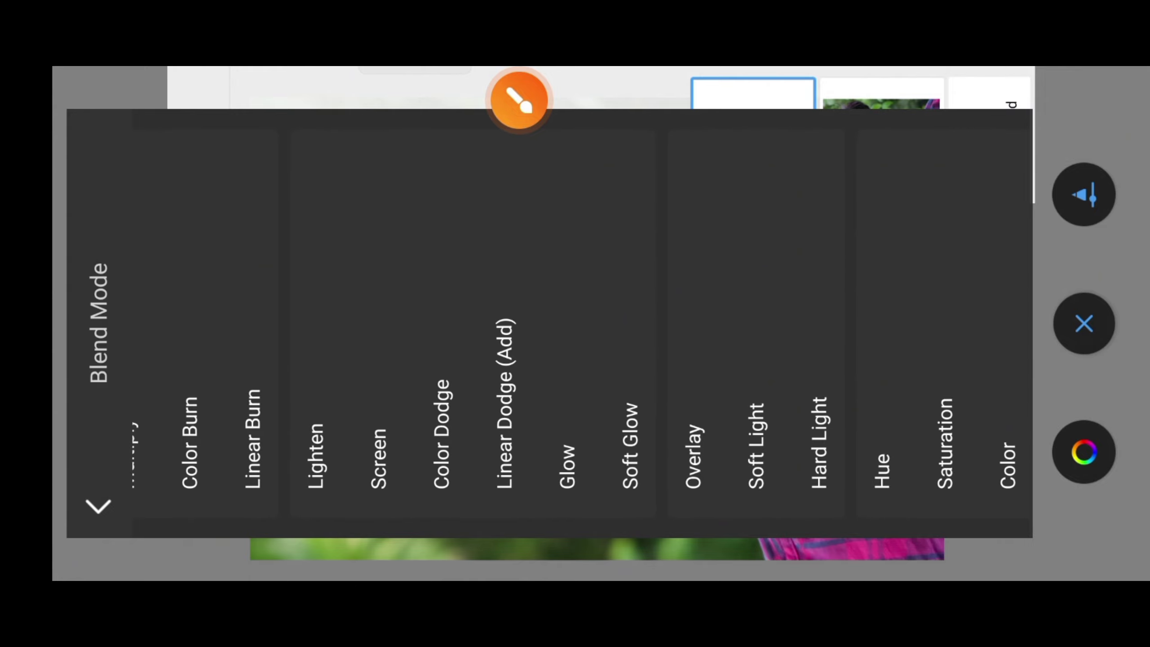
{"action": "left_click", "coordinate": [519, 101]}
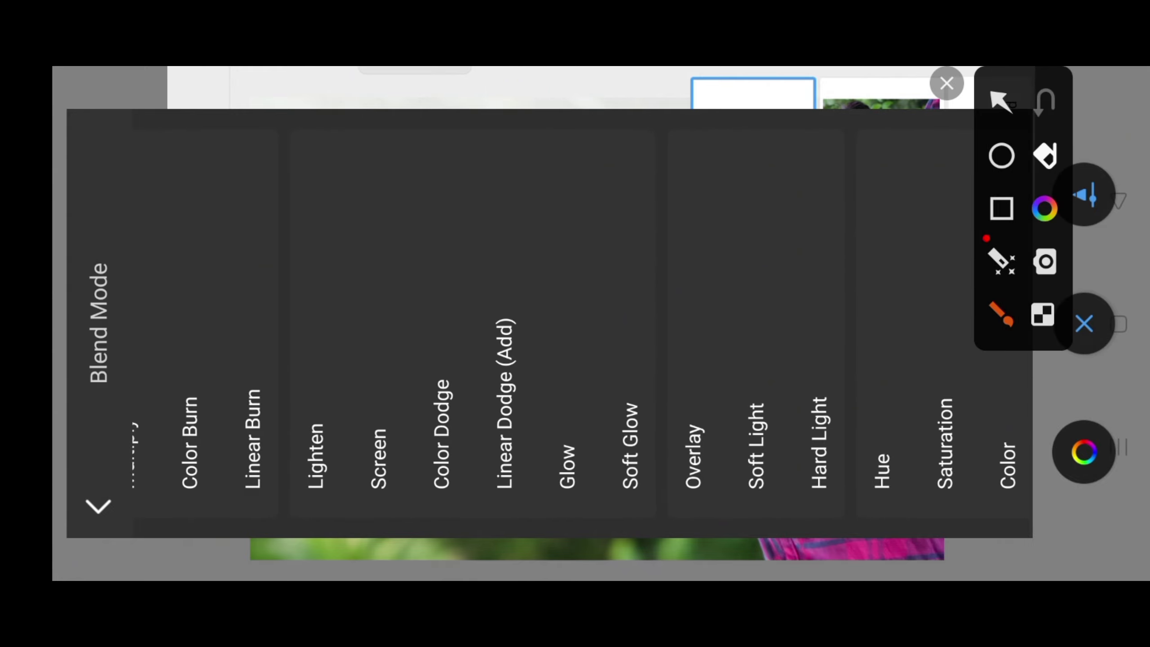
{"action": "mouse_move", "coordinate": [722, 528]}
{"action": "left_mouse_down"}
{"action": "mouse_move", "coordinate": [729, 370]}
{"action": "mouse_move", "coordinate": [793, 311]}
{"action": "left_mouse_up"}
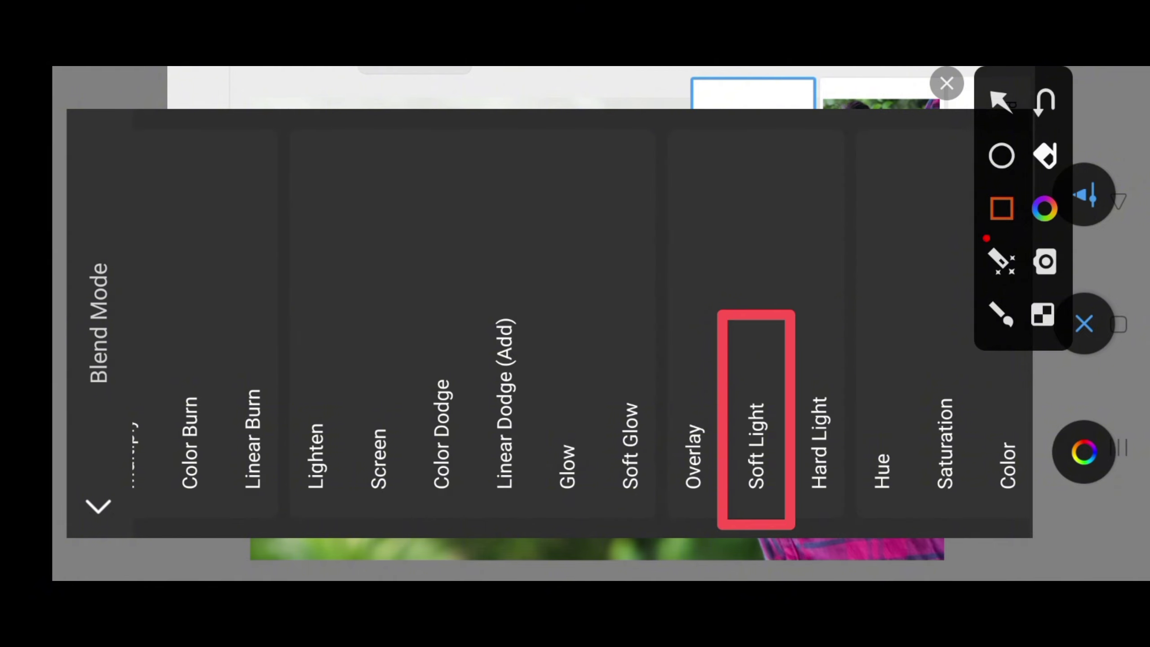
{"action": "left_click", "coordinate": [946, 83]}
{"action": "left_click", "coordinate": [765, 370]}
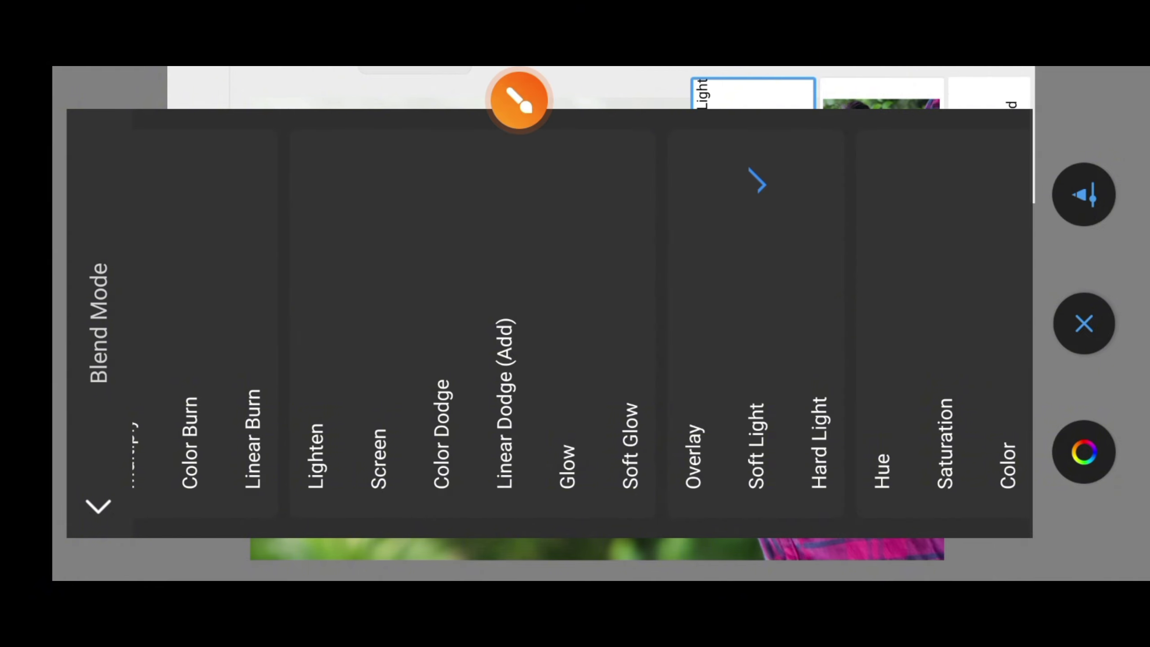
{"action": "left_click", "coordinate": [1083, 323]}
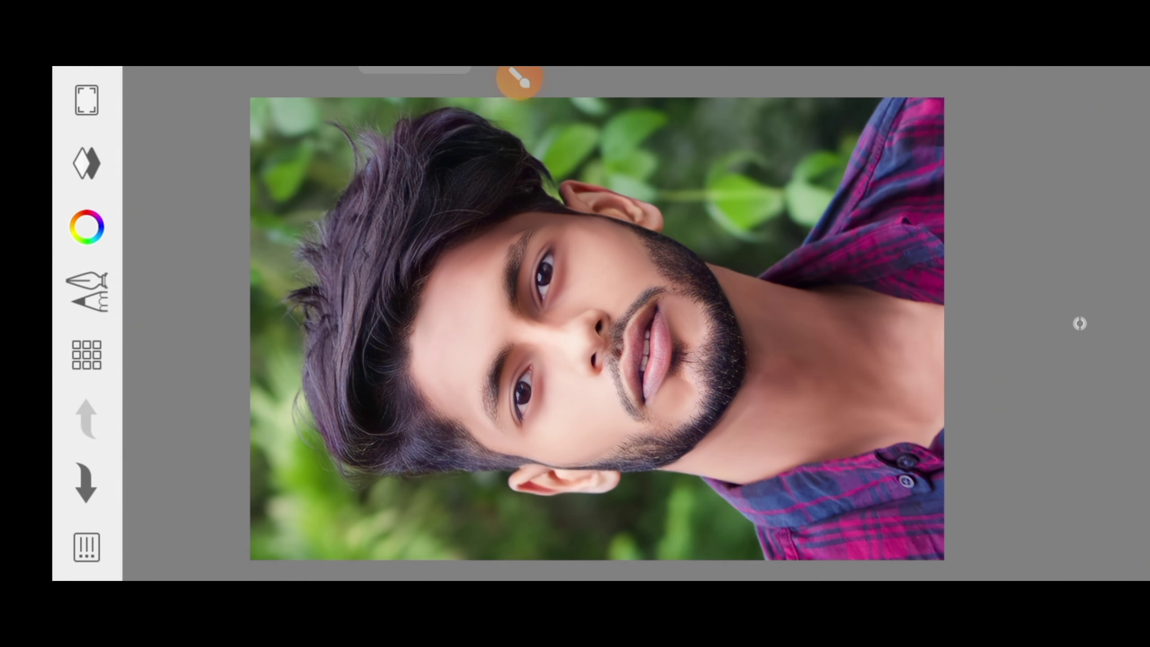
Step: Choose the Medium Brush from the Traditional brush set
{"action": "left_click", "coordinate": [519, 80]}
{"action": "left_click", "coordinate": [1000, 100]}
{"action": "left_click_drag", "start_coordinate": [295, 336], "coordinate": [118, 300]}
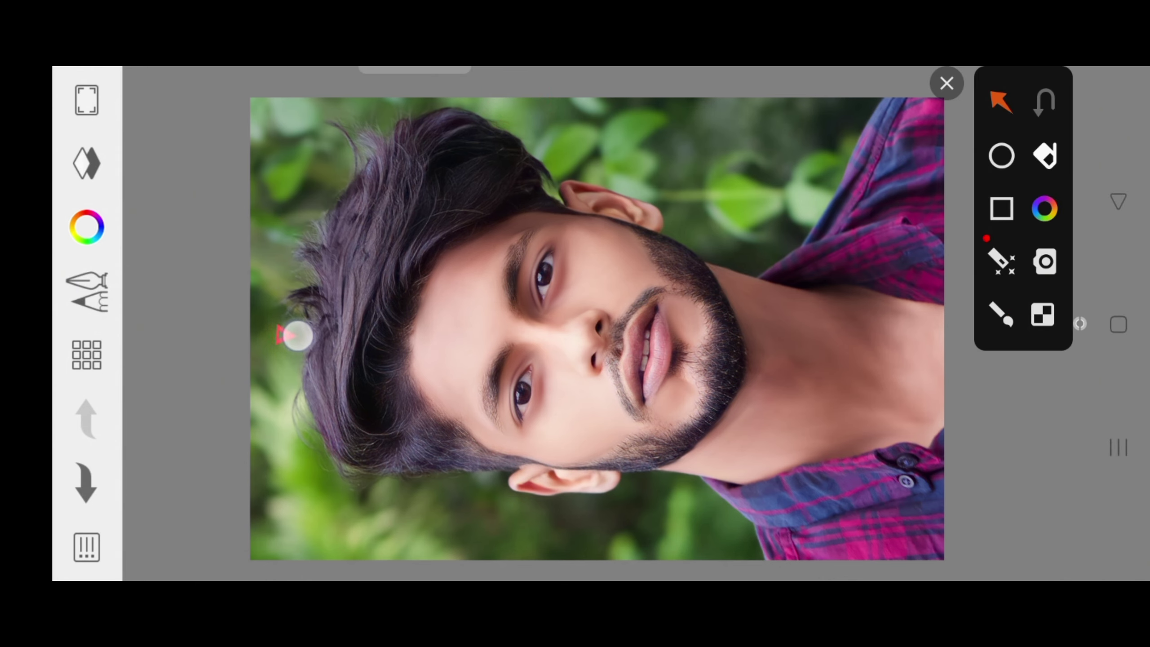
{"action": "left_click", "coordinate": [946, 83]}
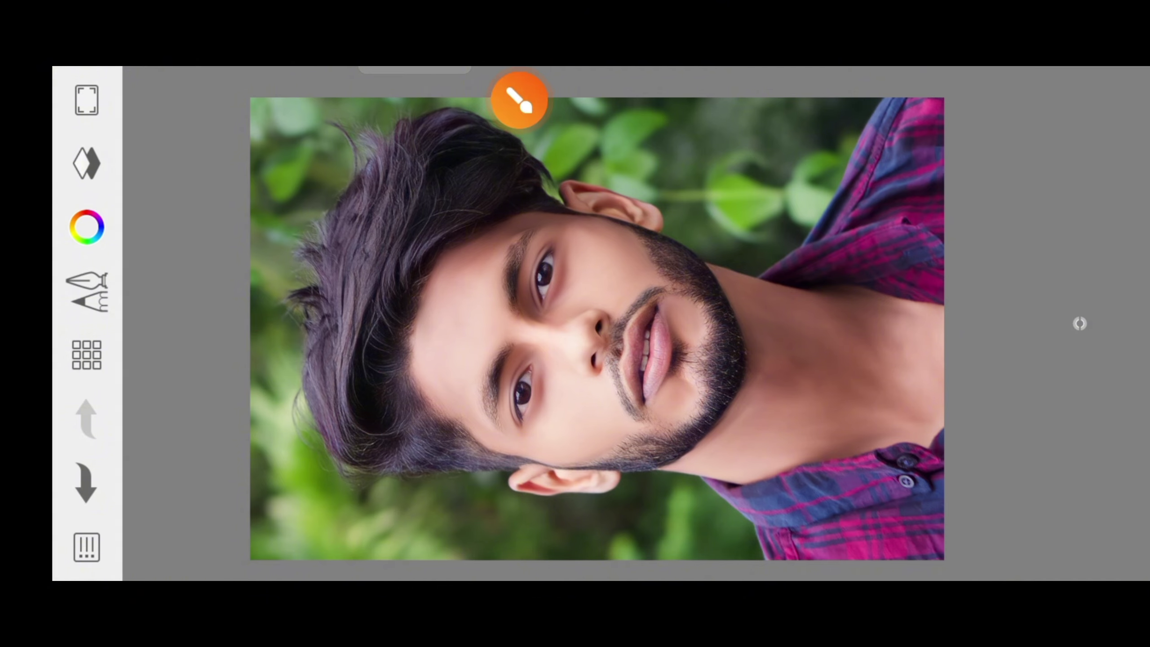
{"action": "left_click", "coordinate": [519, 99]}
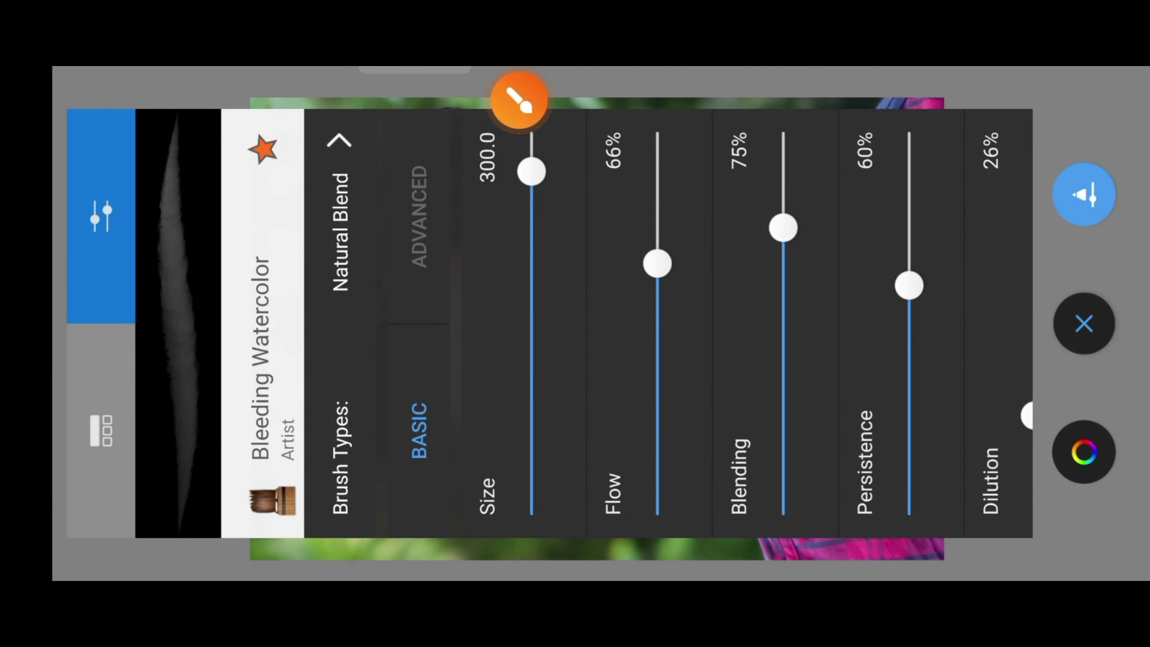
{"action": "left_click", "coordinate": [101, 431]}
{"action": "left_click_drag", "start_coordinate": [634, 317], "coordinate": [860, 317]}
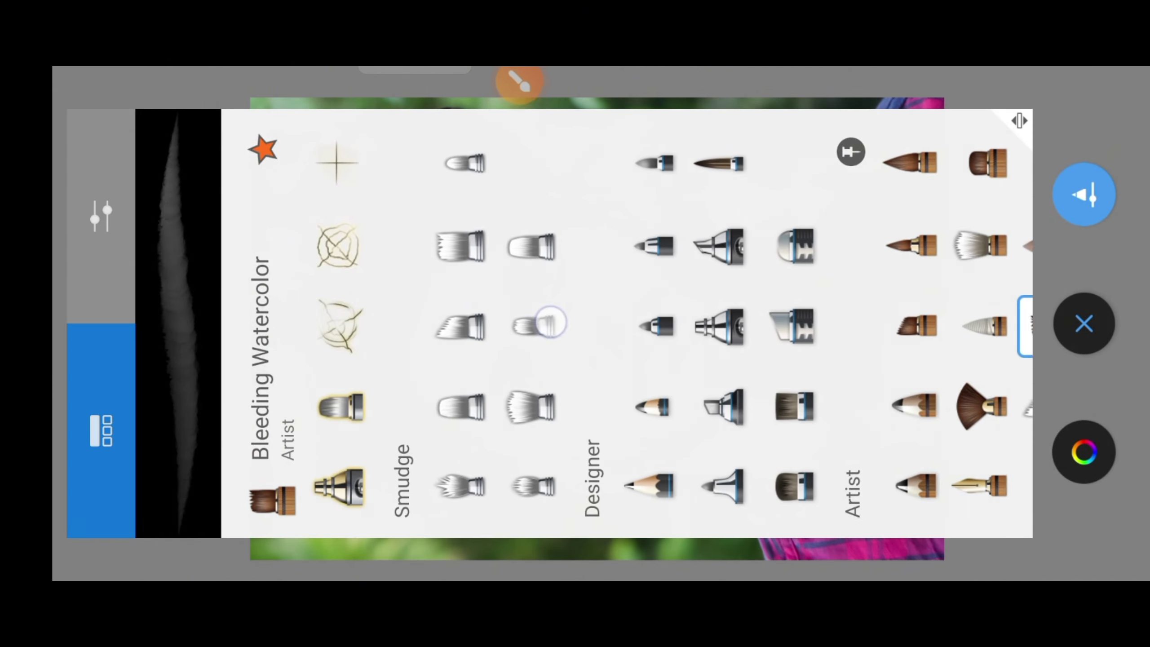
{"action": "left_click_drag", "start_coordinate": [783, 315], "coordinate": [790, 311]}
{"action": "left_click_drag", "start_coordinate": [452, 294], "coordinate": [713, 290]}
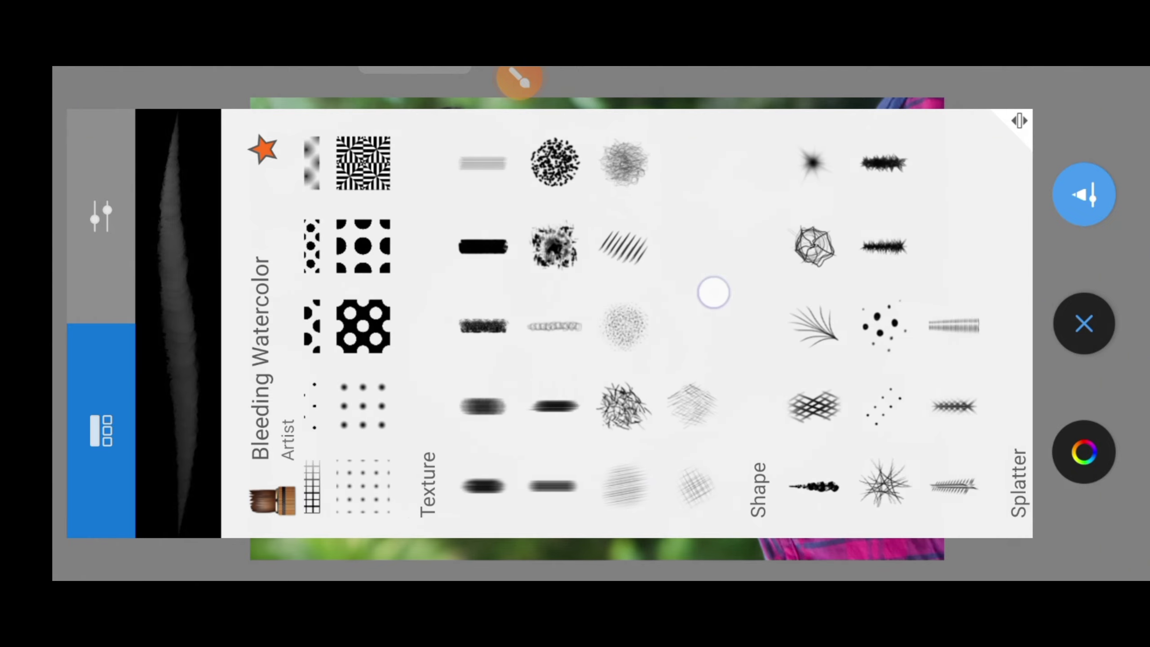
{"action": "left_click_drag", "start_coordinate": [407, 281], "coordinate": [764, 276]}
{"action": "left_click_drag", "start_coordinate": [425, 267], "coordinate": [703, 267]}
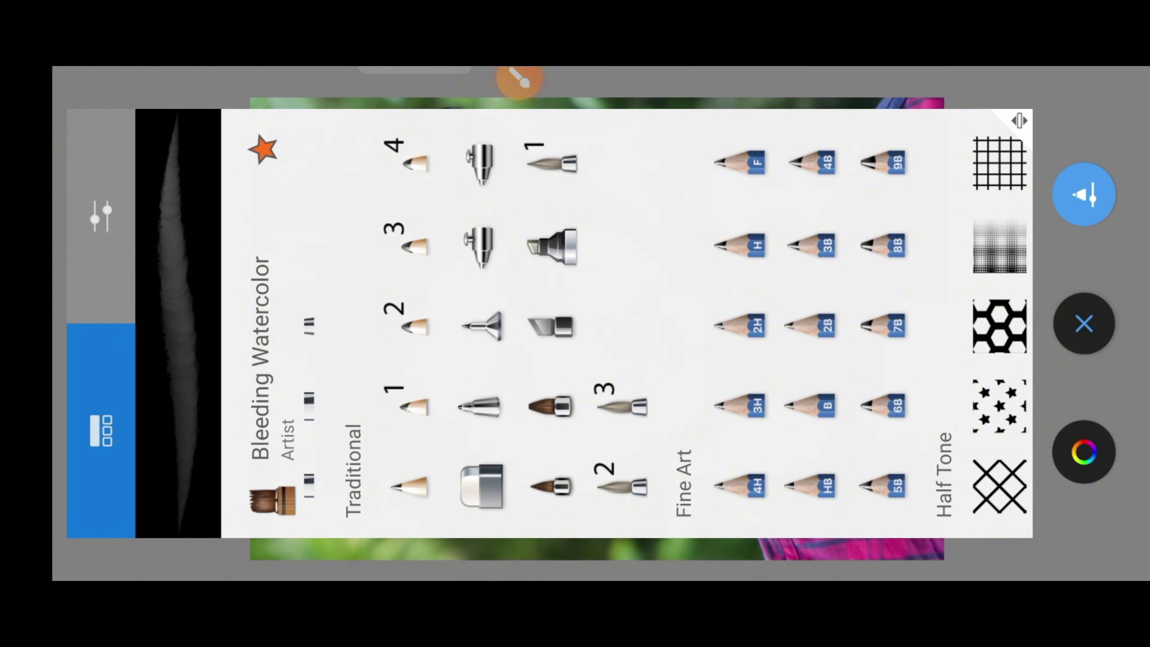
{"action": "left_click", "coordinate": [519, 79]}
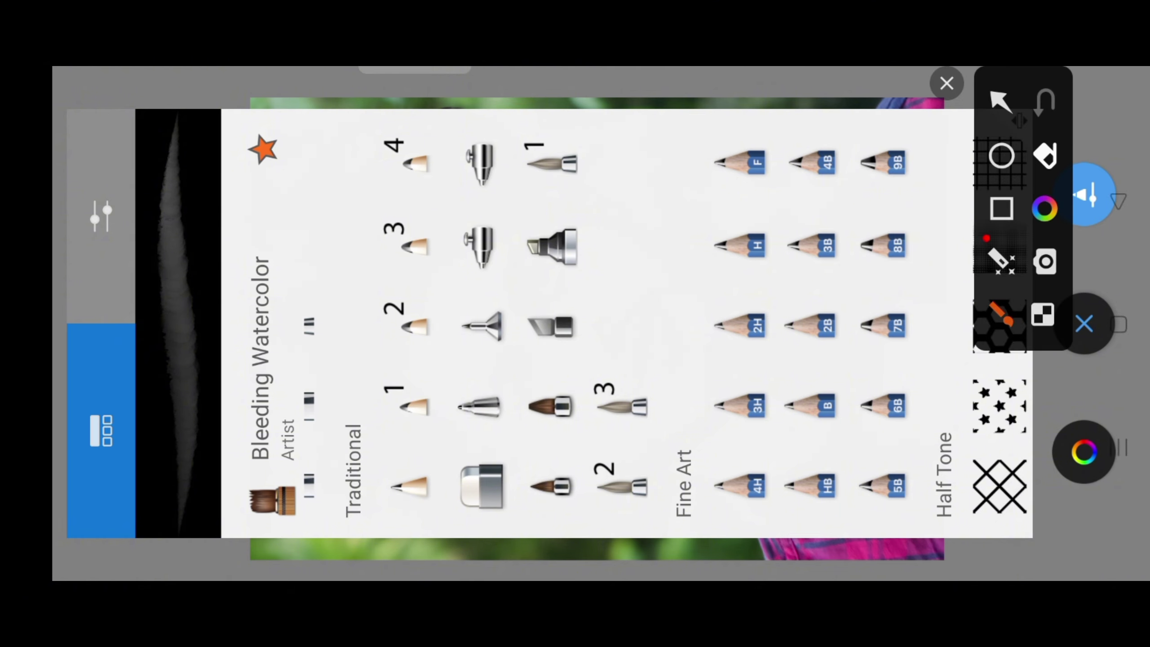
{"action": "left_click", "coordinate": [551, 485]}
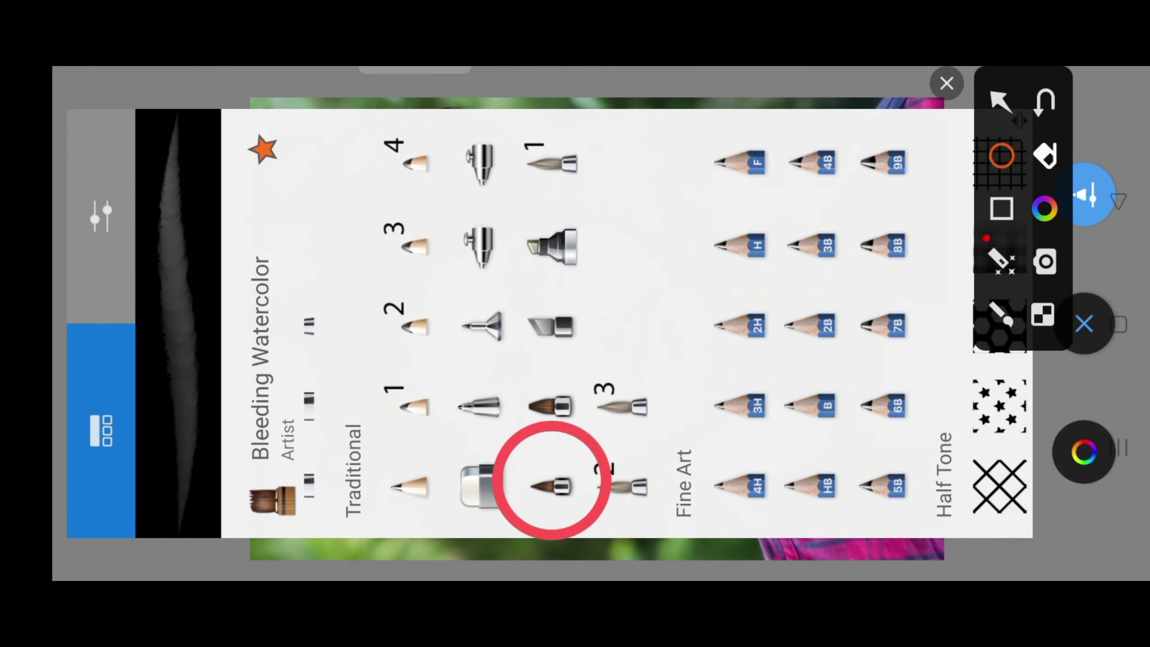
Step: Enlarge the Medium Brush from size 28.5 to 42.1
{"action": "left_click", "coordinate": [519, 100]}
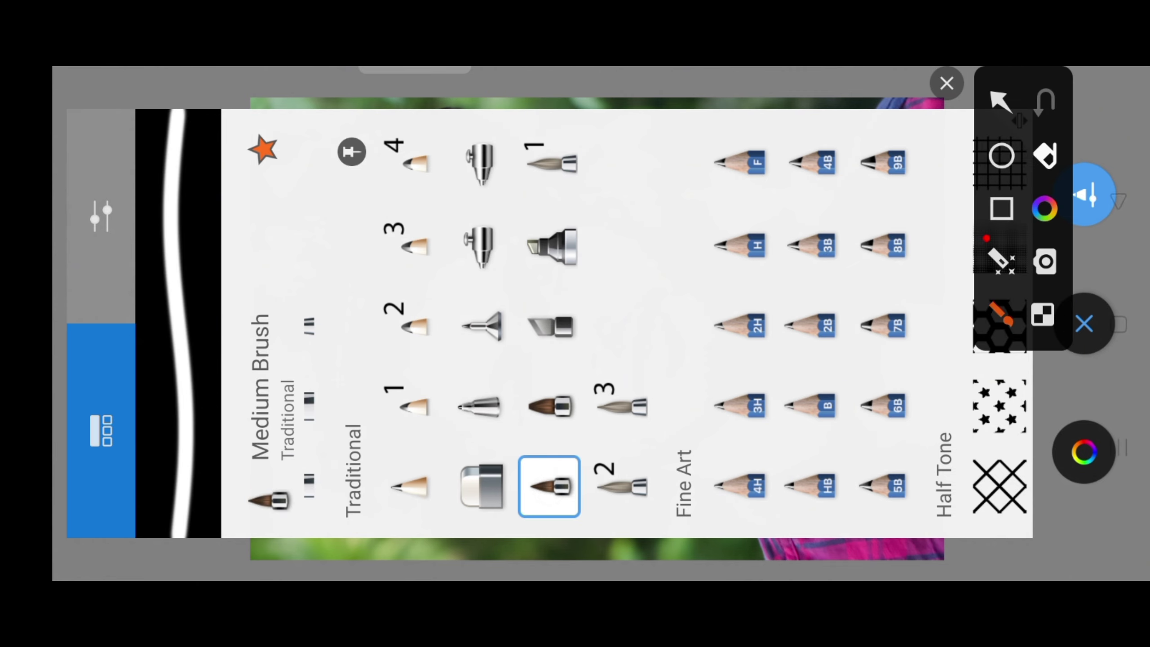
{"action": "left_click", "coordinate": [998, 100]}
{"action": "left_click_drag", "start_coordinate": [325, 333], "coordinate": [111, 237]}
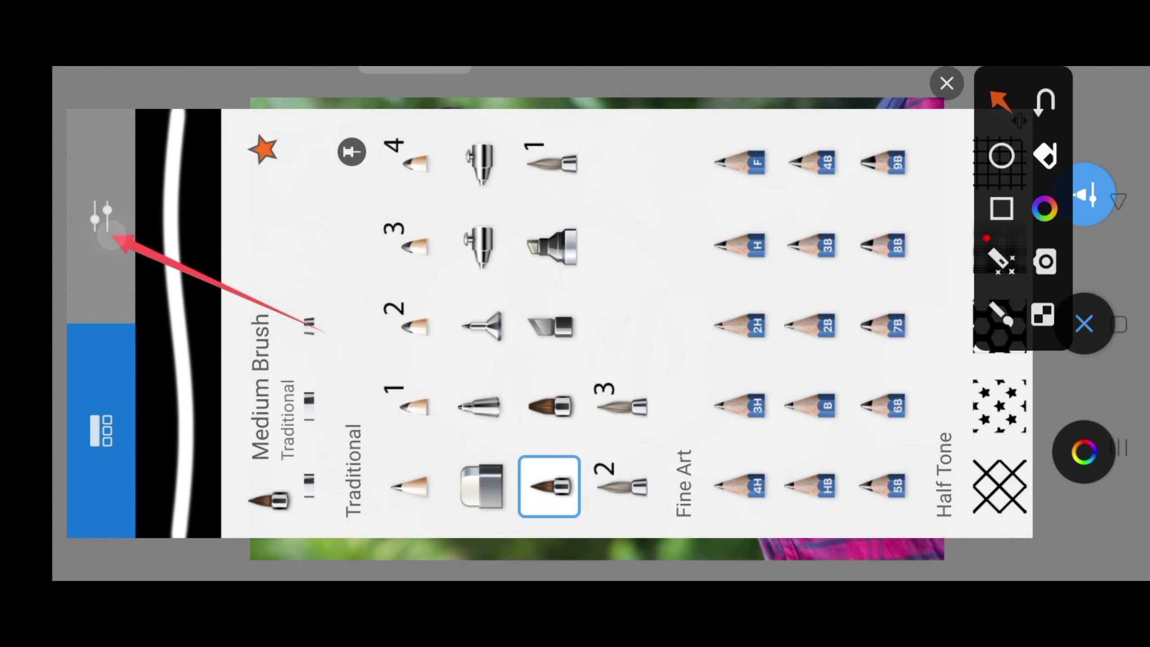
{"action": "left_click", "coordinate": [946, 83]}
{"action": "left_click", "coordinate": [101, 216]}
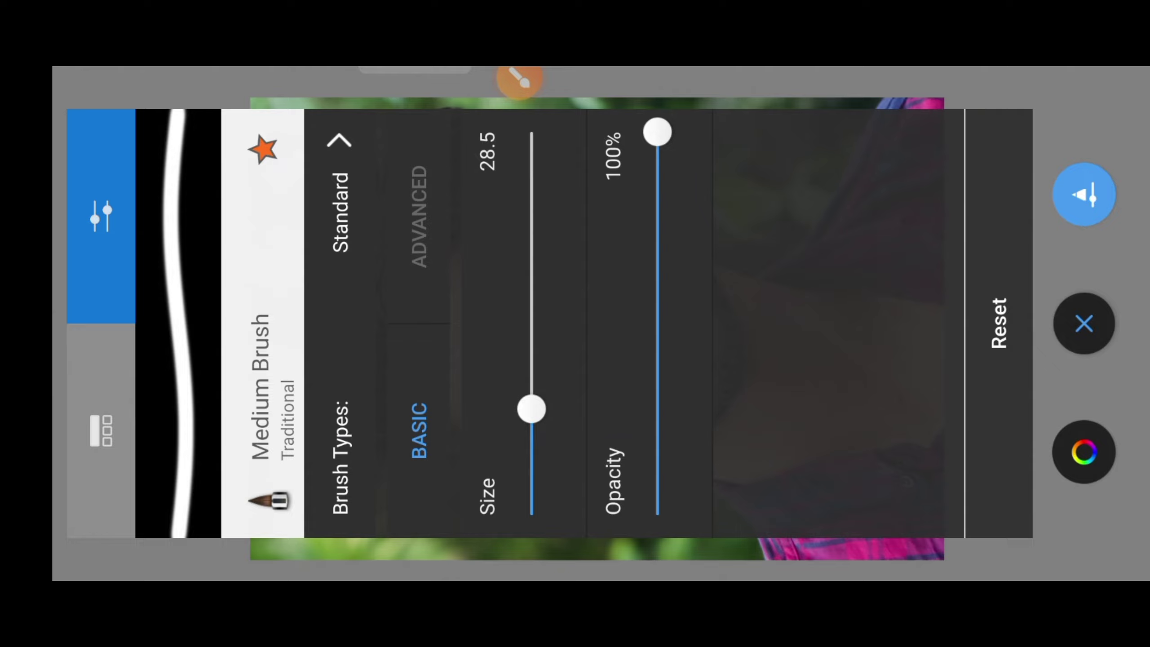
{"action": "left_click_drag", "start_coordinate": [531, 409], "coordinate": [585, 357]}
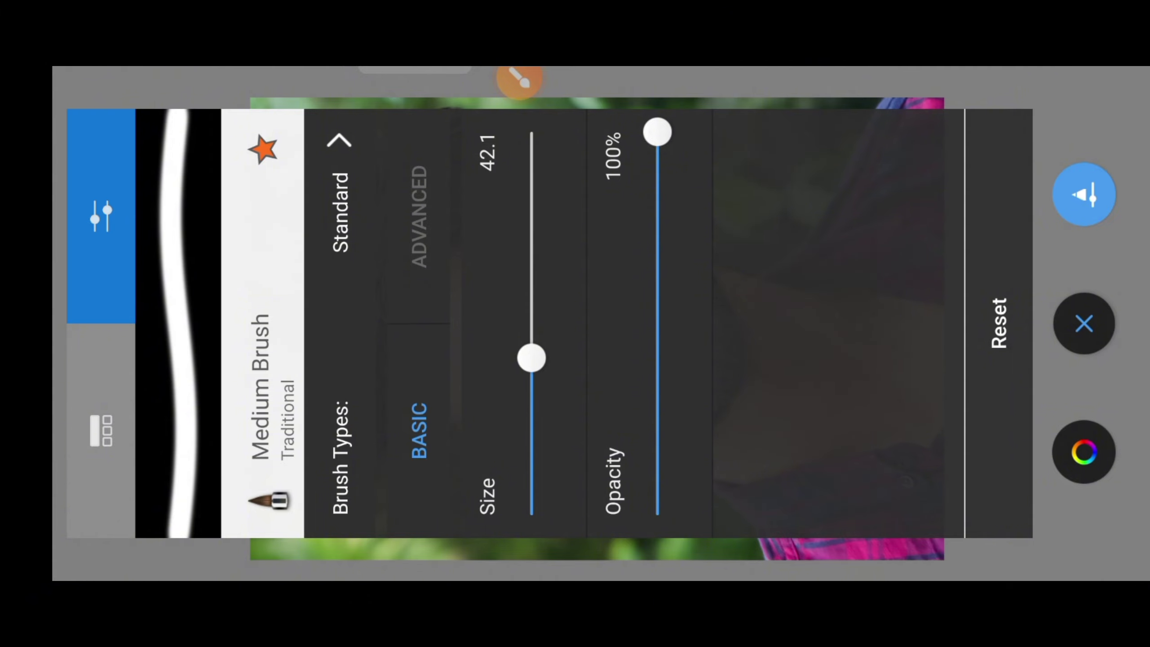
{"action": "left_click", "coordinate": [1081, 321]}
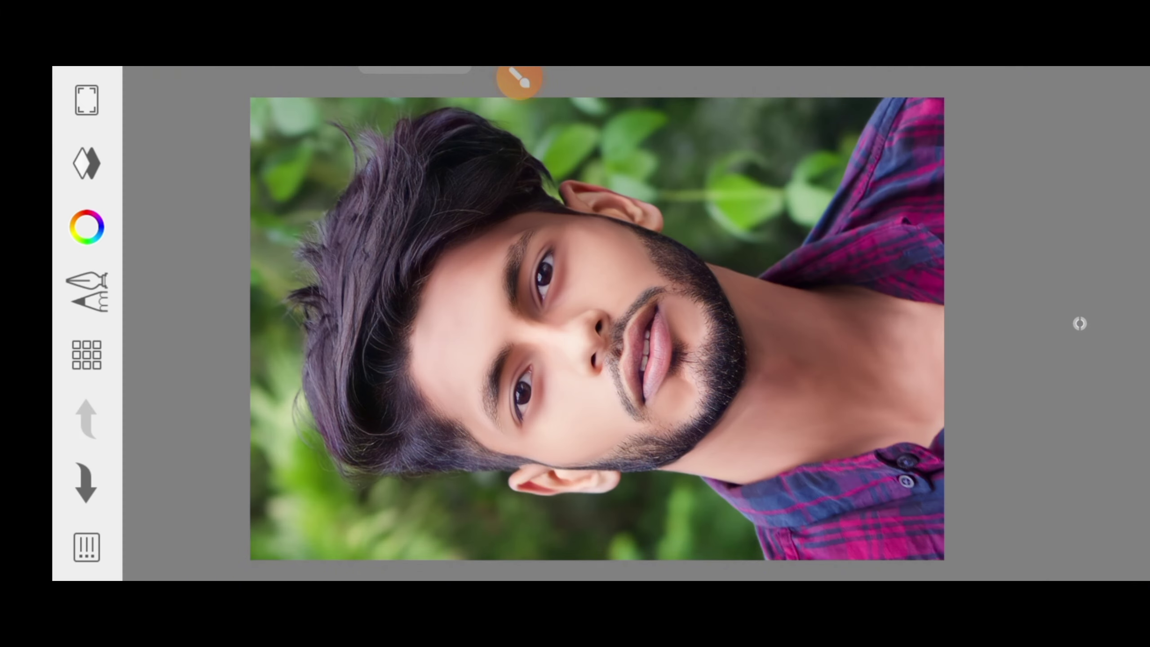
Step: Brush white strokes across the face and near the nose on the Soft Light layer
{"action": "scroll", "coordinate": [566, 299], "scroll_direction": "up", "scroll_amount": 5}
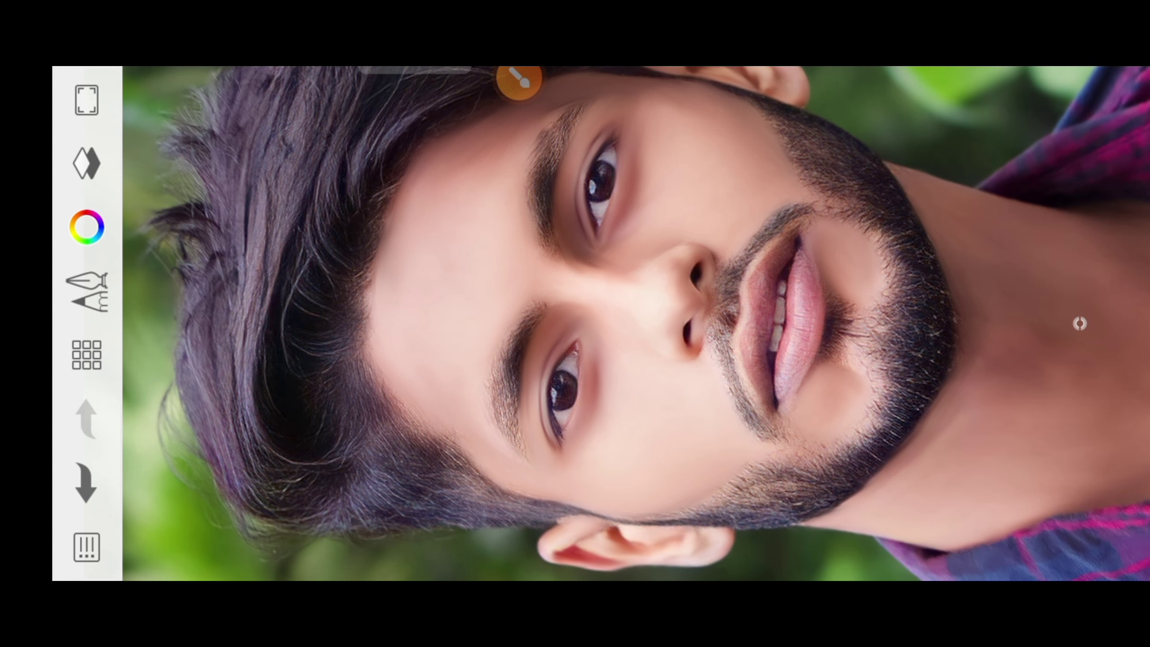
{"action": "mouse_move", "coordinate": [659, 331]}
{"action": "left_mouse_down"}
{"action": "mouse_move", "coordinate": [667, 344]}
{"action": "mouse_move", "coordinate": [452, 290]}
{"action": "mouse_move", "coordinate": [722, 402]}
{"action": "mouse_move", "coordinate": [682, 418]}
{"action": "mouse_move", "coordinate": [570, 418]}
{"action": "mouse_move", "coordinate": [618, 398]}
{"action": "mouse_move", "coordinate": [449, 361]}
{"action": "mouse_move", "coordinate": [579, 425]}
{"action": "left_mouse_up"}
{"action": "mouse_move", "coordinate": [661, 326]}
{"action": "left_mouse_down"}
{"action": "mouse_move", "coordinate": [573, 314]}
{"action": "mouse_move", "coordinate": [444, 357]}
{"action": "mouse_move", "coordinate": [619, 454]}
{"action": "mouse_move", "coordinate": [495, 441]}
{"action": "mouse_move", "coordinate": [587, 484]}
{"action": "mouse_move", "coordinate": [516, 352]}
{"action": "mouse_move", "coordinate": [639, 300]}
{"action": "mouse_move", "coordinate": [709, 428]}
{"action": "mouse_move", "coordinate": [642, 447]}
{"action": "mouse_move", "coordinate": [525, 329]}
{"action": "mouse_move", "coordinate": [710, 414]}
{"action": "mouse_move", "coordinate": [814, 226]}
{"action": "mouse_move", "coordinate": [578, 378]}
{"action": "mouse_move", "coordinate": [680, 439]}
{"action": "mouse_move", "coordinate": [780, 372]}
{"action": "mouse_move", "coordinate": [769, 270]}
{"action": "mouse_move", "coordinate": [614, 392]}
{"action": "mouse_move", "coordinate": [554, 411]}
{"action": "mouse_move", "coordinate": [549, 355]}
{"action": "mouse_move", "coordinate": [594, 403]}
{"action": "mouse_move", "coordinate": [739, 420]}
{"action": "mouse_move", "coordinate": [633, 390]}
{"action": "mouse_move", "coordinate": [747, 442]}
{"action": "mouse_move", "coordinate": [686, 323]}
{"action": "mouse_move", "coordinate": [685, 377]}
{"action": "mouse_move", "coordinate": [685, 357]}
{"action": "mouse_move", "coordinate": [632, 285]}
{"action": "mouse_move", "coordinate": [730, 311]}
{"action": "mouse_move", "coordinate": [752, 290]}
{"action": "mouse_move", "coordinate": [788, 287]}
{"action": "left_mouse_up"}
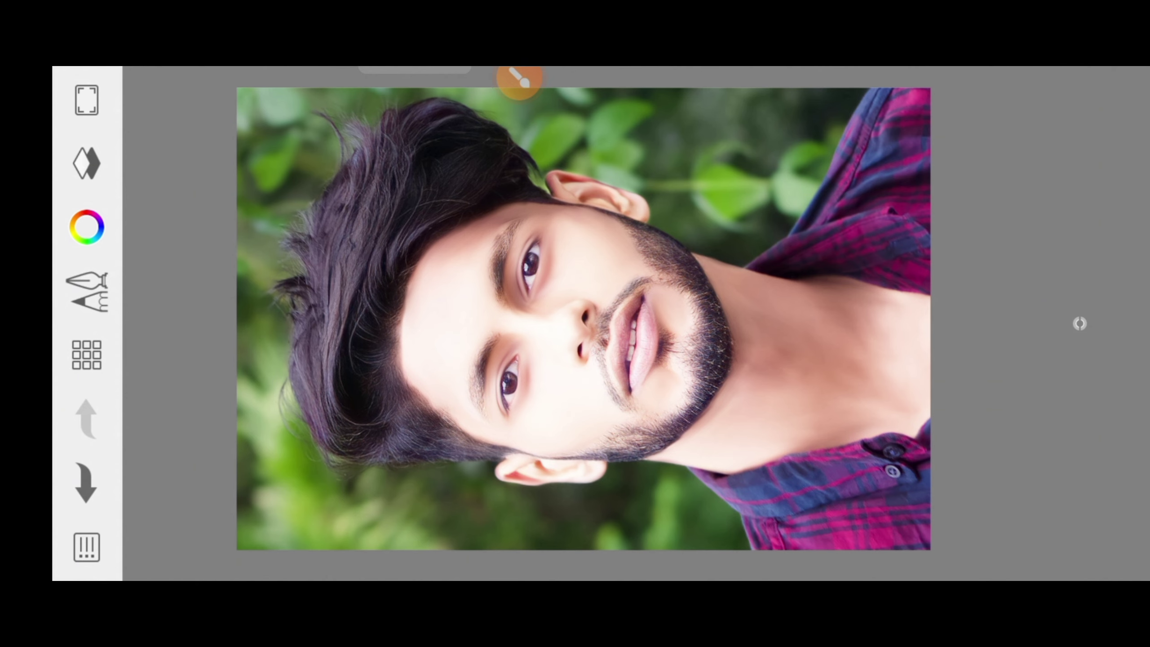
Step: Show the layers panel with the Soft Light layer above the portrait photo
{"action": "left_click", "coordinate": [519, 79]}
{"action": "left_click", "coordinate": [1000, 102]}
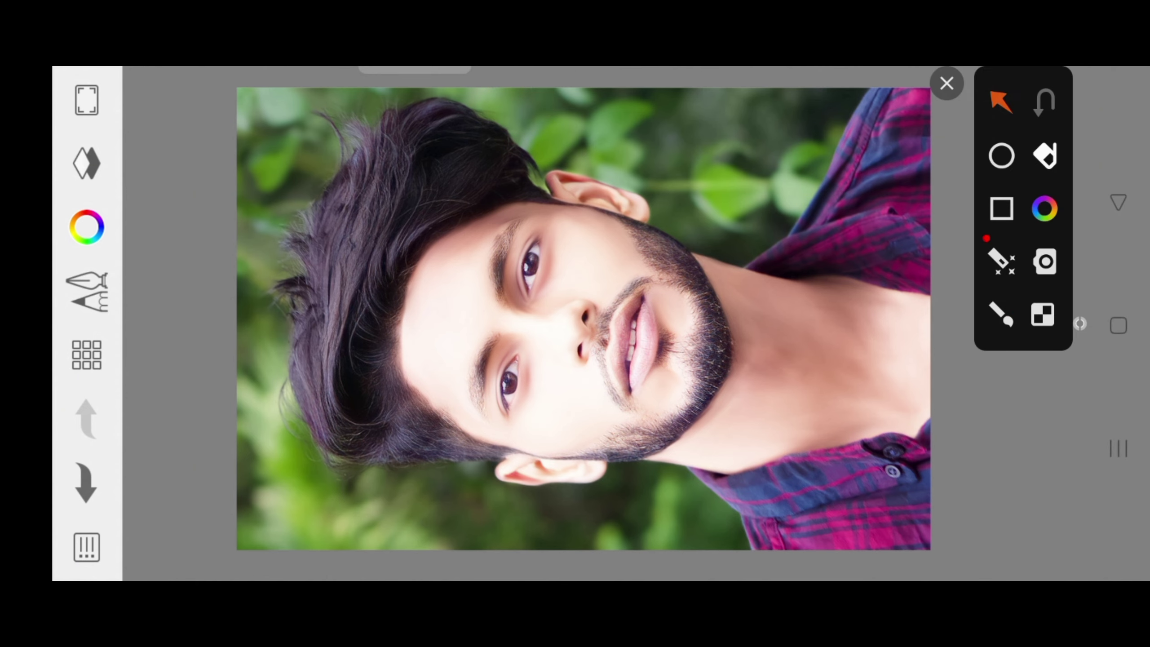
{"action": "left_click_drag", "start_coordinate": [295, 252], "coordinate": [134, 179]}
{"action": "left_click", "coordinate": [946, 83]}
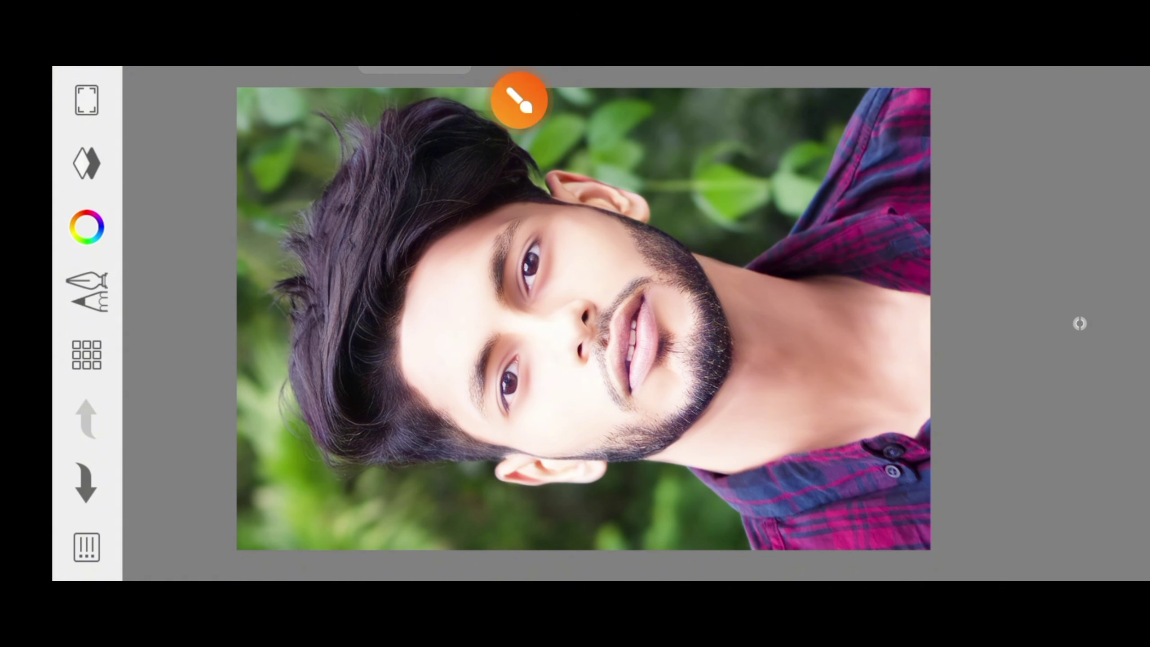
{"action": "left_click", "coordinate": [86, 163]}
{"action": "left_click", "coordinate": [519, 101]}
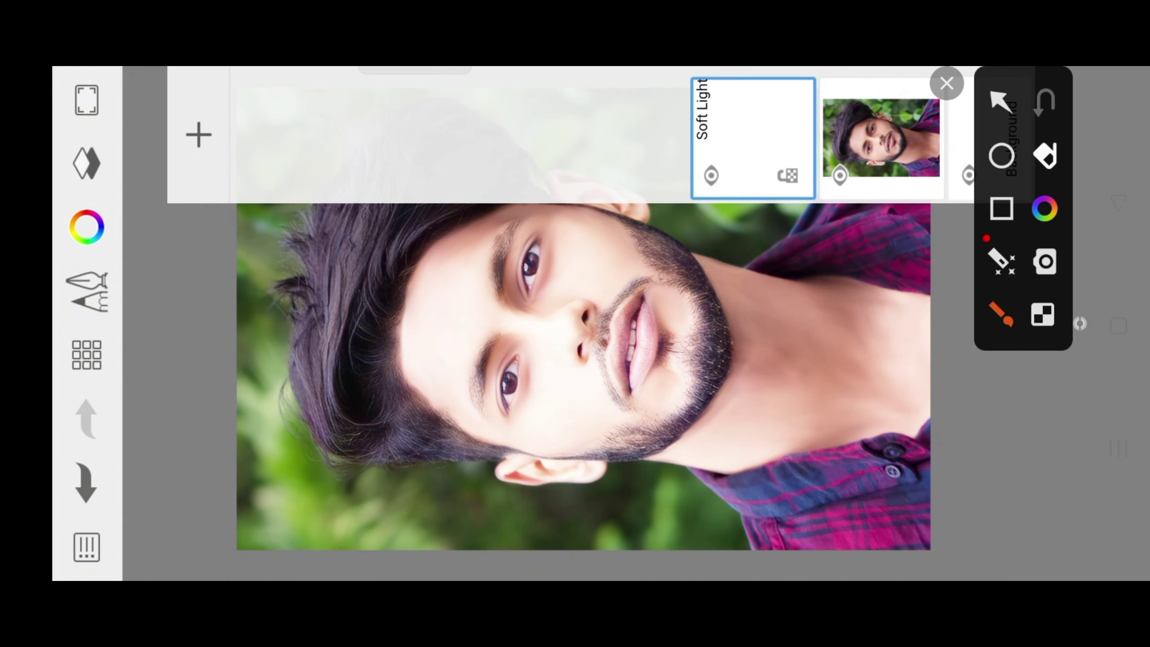
{"action": "left_click", "coordinate": [1000, 314]}
{"action": "mouse_move", "coordinate": [729, 233]}
{"action": "left_mouse_down"}
{"action": "mouse_move", "coordinate": [634, 145]}
{"action": "mouse_move", "coordinate": [697, 236]}
{"action": "mouse_move", "coordinate": [690, 220]}
{"action": "left_mouse_up"}
{"action": "left_click", "coordinate": [946, 83]}
Step: Lower the Soft Light layer's opacity, then close the layer options and layers list
{"action": "left_click", "coordinate": [745, 129]}
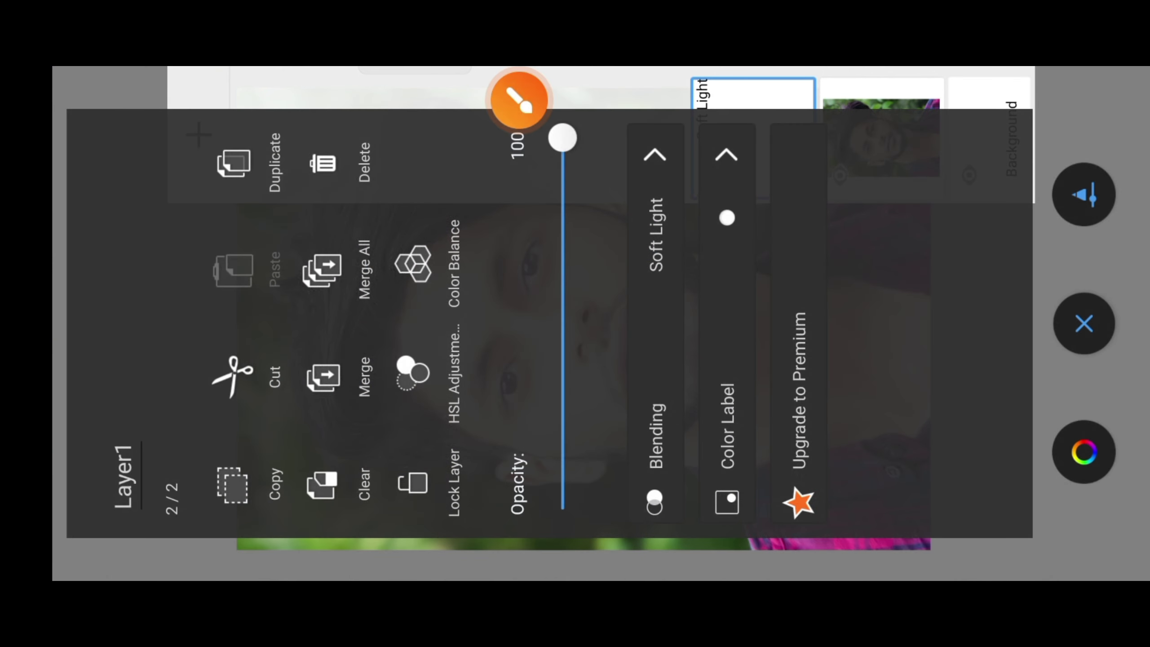
{"action": "left_click", "coordinate": [665, 380]}
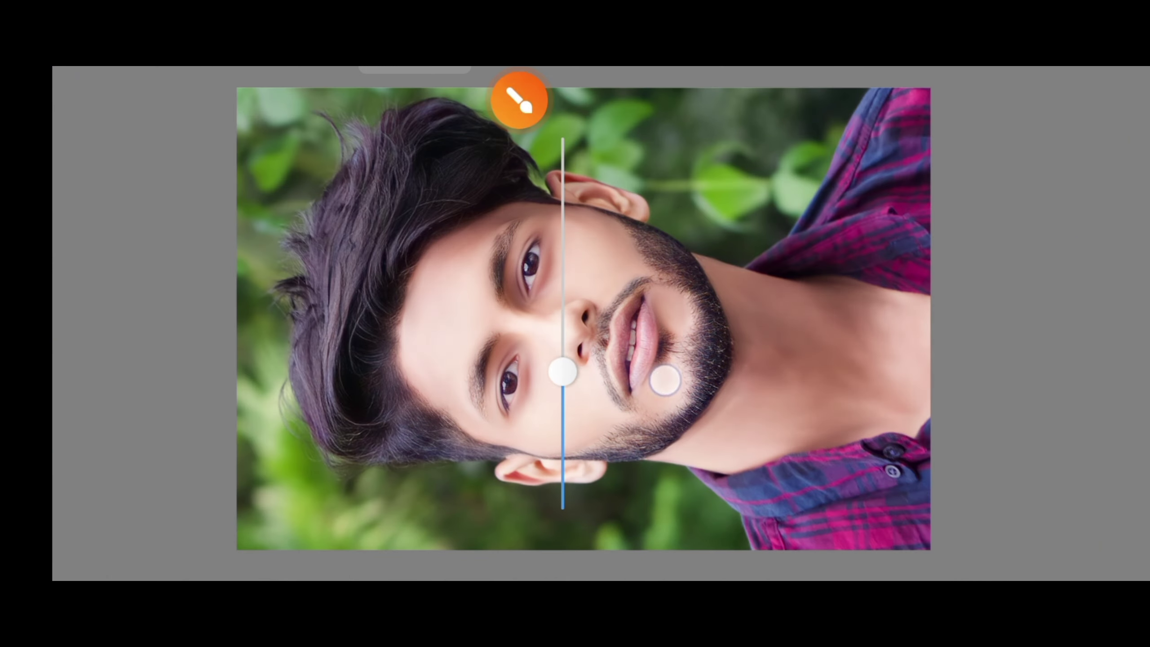
{"action": "mouse_move", "coordinate": [744, 399]}
{"action": "left_mouse_down"}
{"action": "mouse_move", "coordinate": [771, 103]}
{"action": "mouse_move", "coordinate": [803, 473]}
{"action": "mouse_move", "coordinate": [811, 459]}
{"action": "left_mouse_up"}
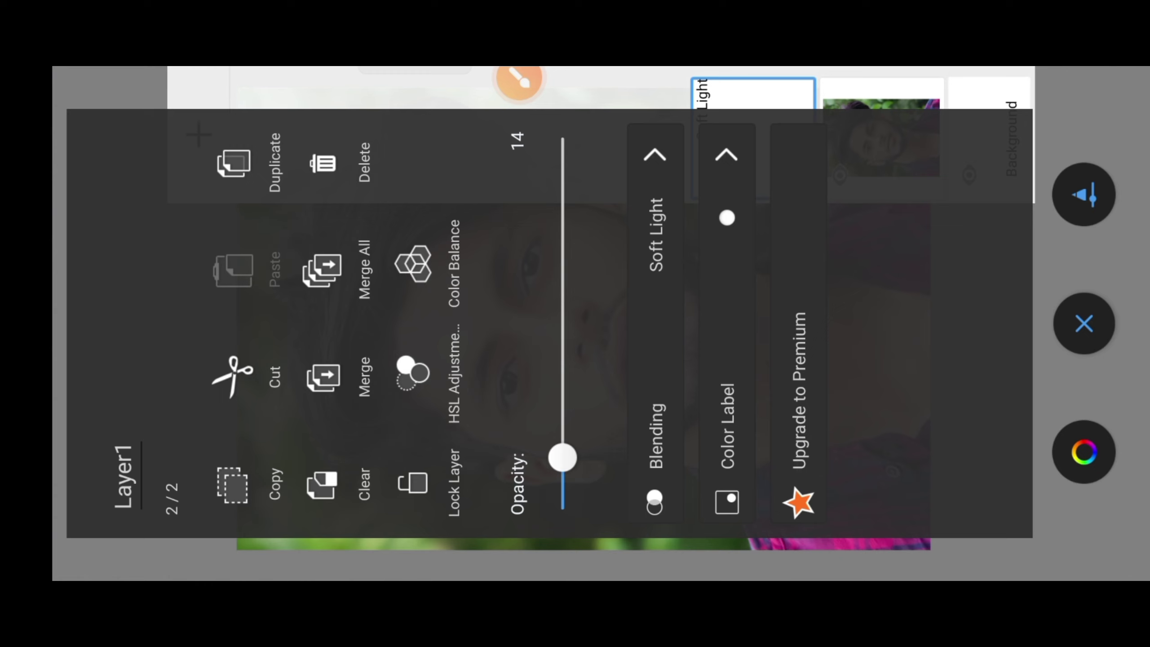
{"action": "left_click", "coordinate": [1079, 321]}
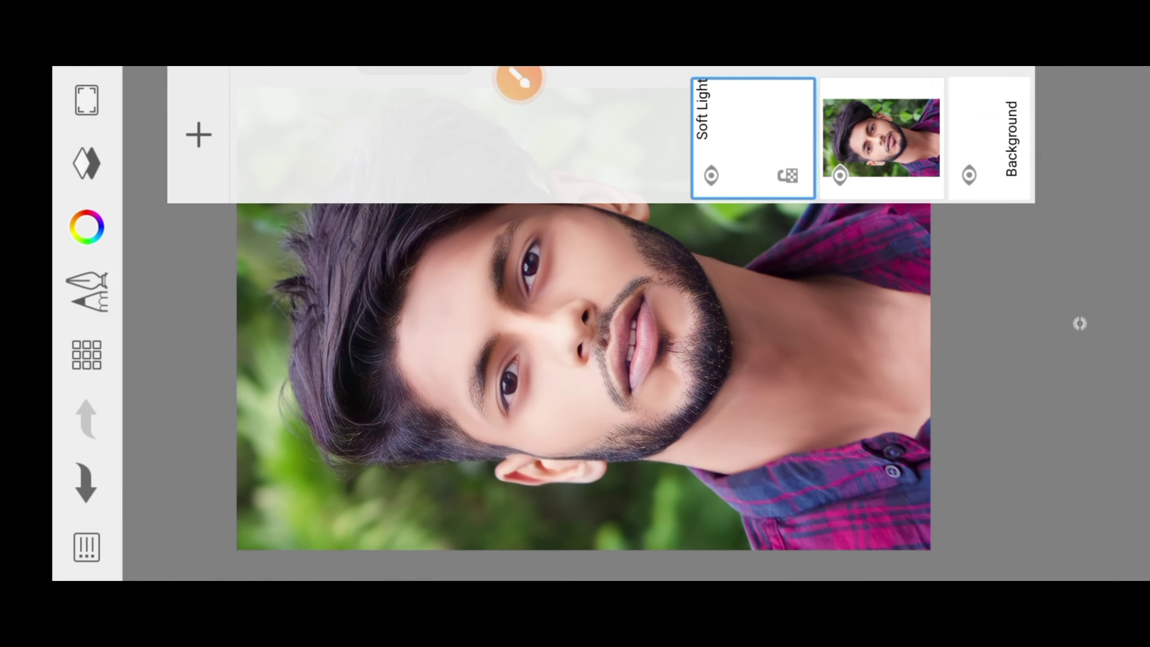
{"action": "left_click", "coordinate": [262, 321]}
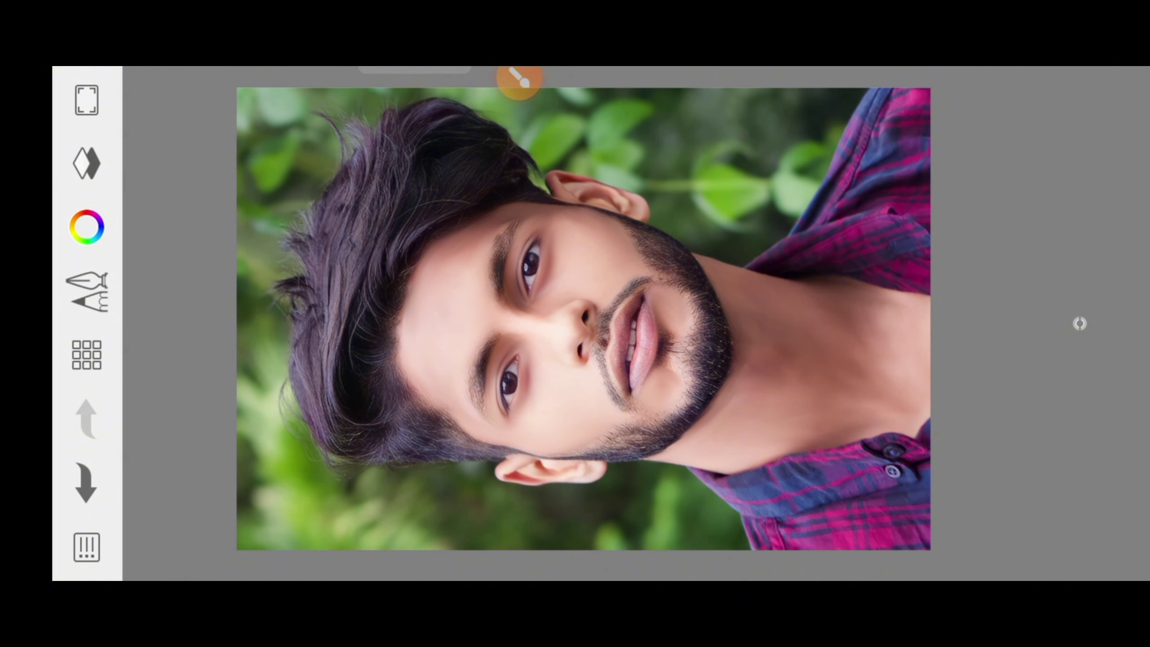
{"action": "left_click", "coordinate": [519, 79]}
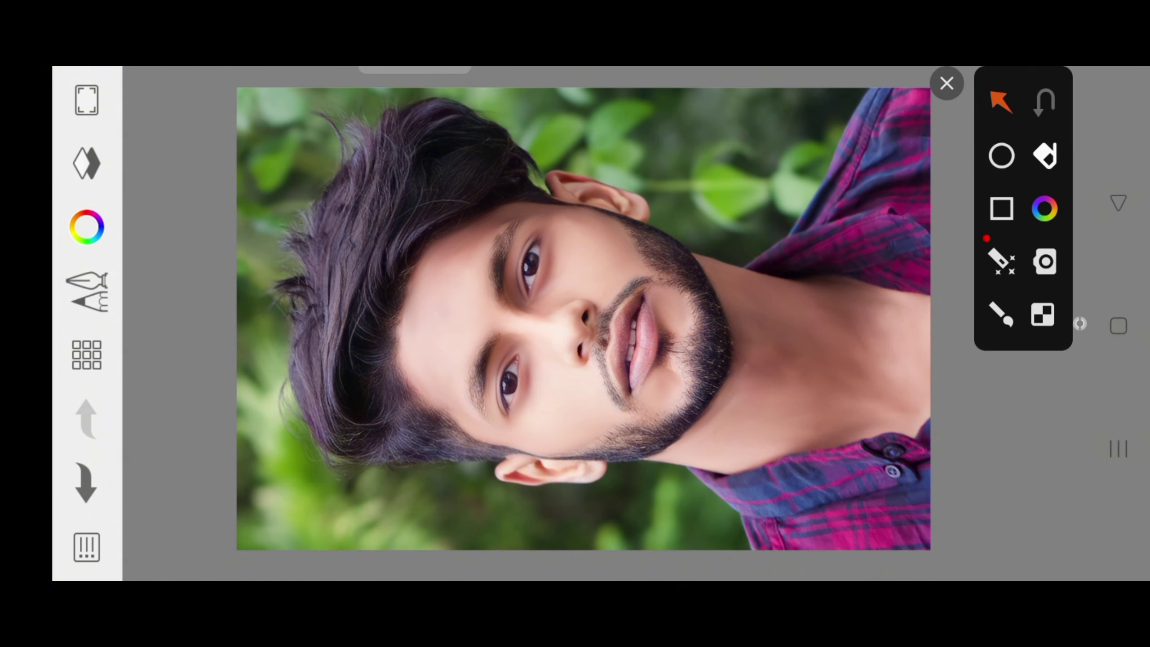
{"action": "left_click", "coordinate": [939, 89]}
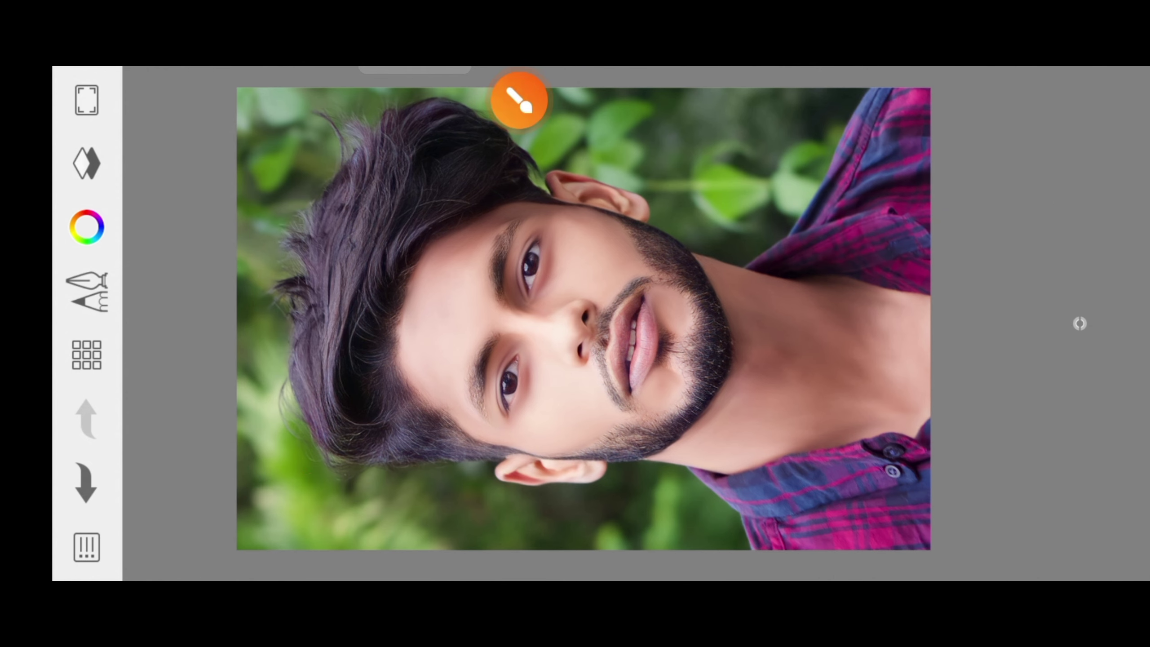
Step: Bring up the sketch's Share choices from the main menu
{"action": "left_click", "coordinate": [87, 546]}
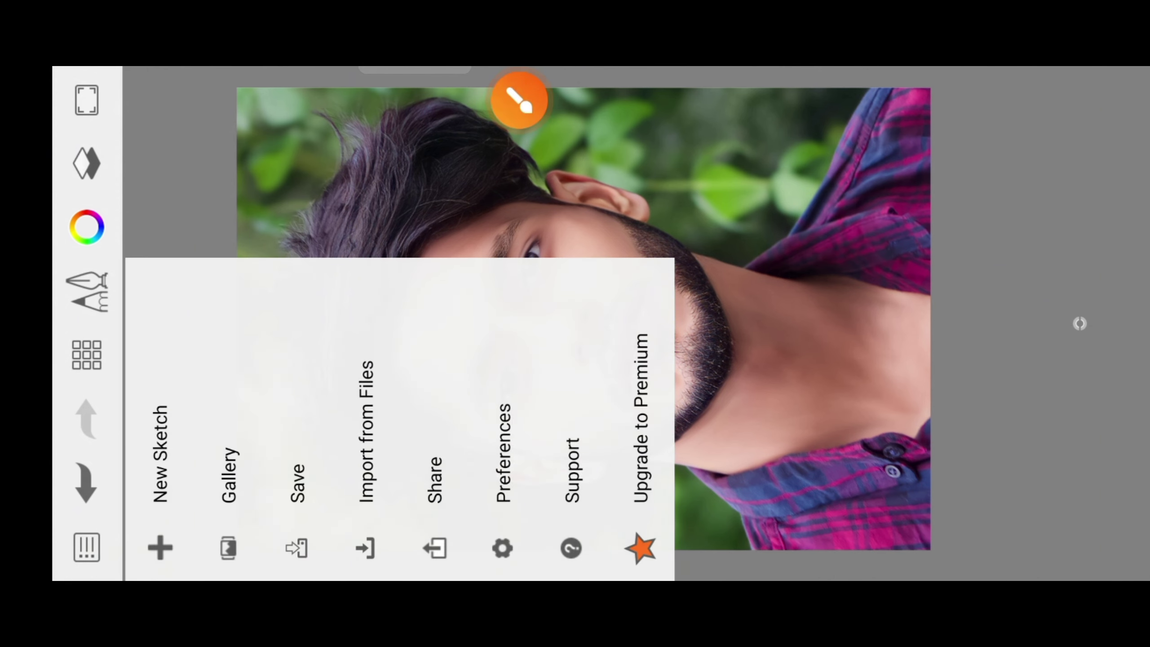
{"action": "left_click", "coordinate": [519, 100]}
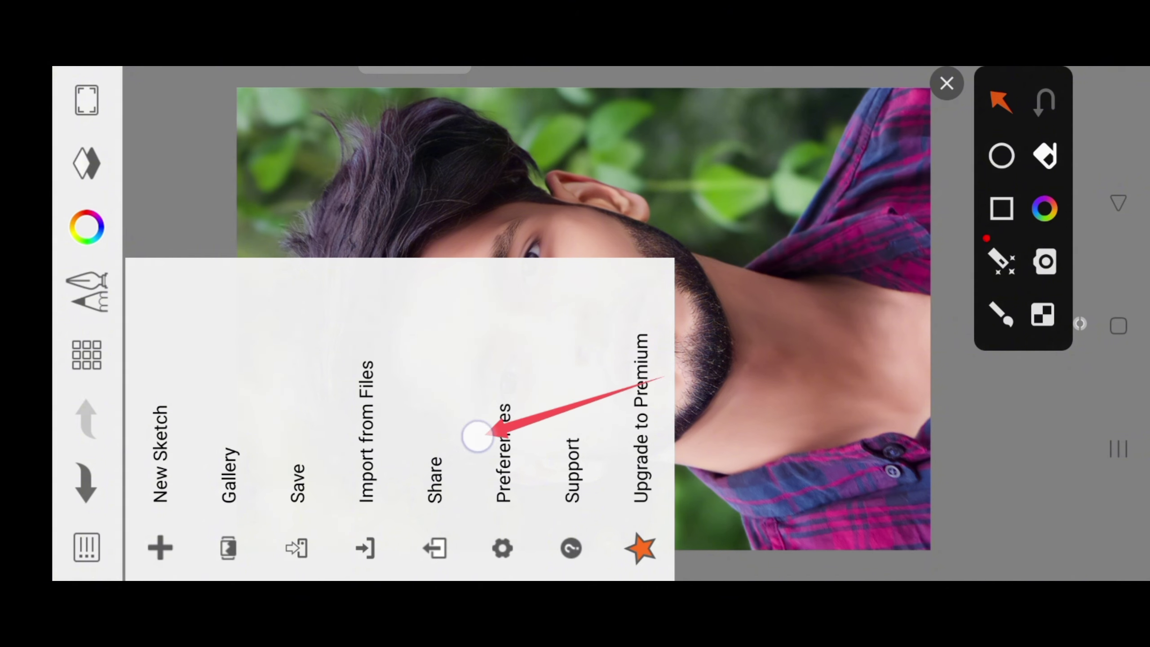
{"action": "left_click", "coordinate": [946, 83]}
{"action": "left_click", "coordinate": [428, 423]}
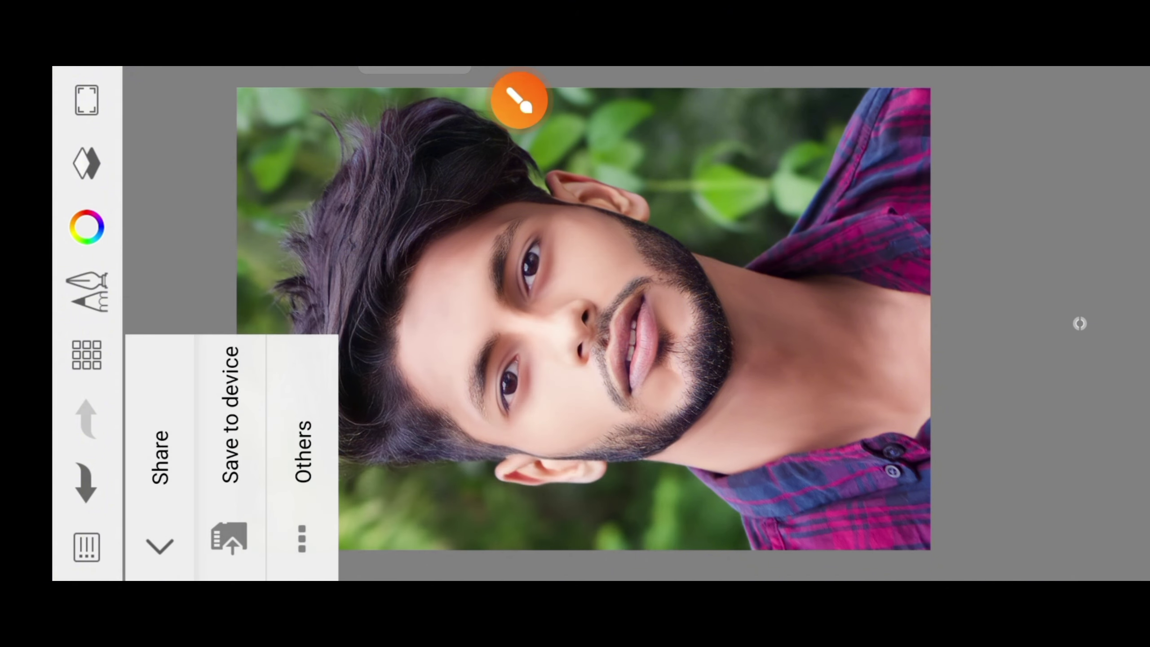
Step: Send the portrait to Lightroom's 'Add to Lr' via Others, then return home
{"action": "left_click", "coordinate": [519, 99]}
{"action": "left_click", "coordinate": [1000, 100]}
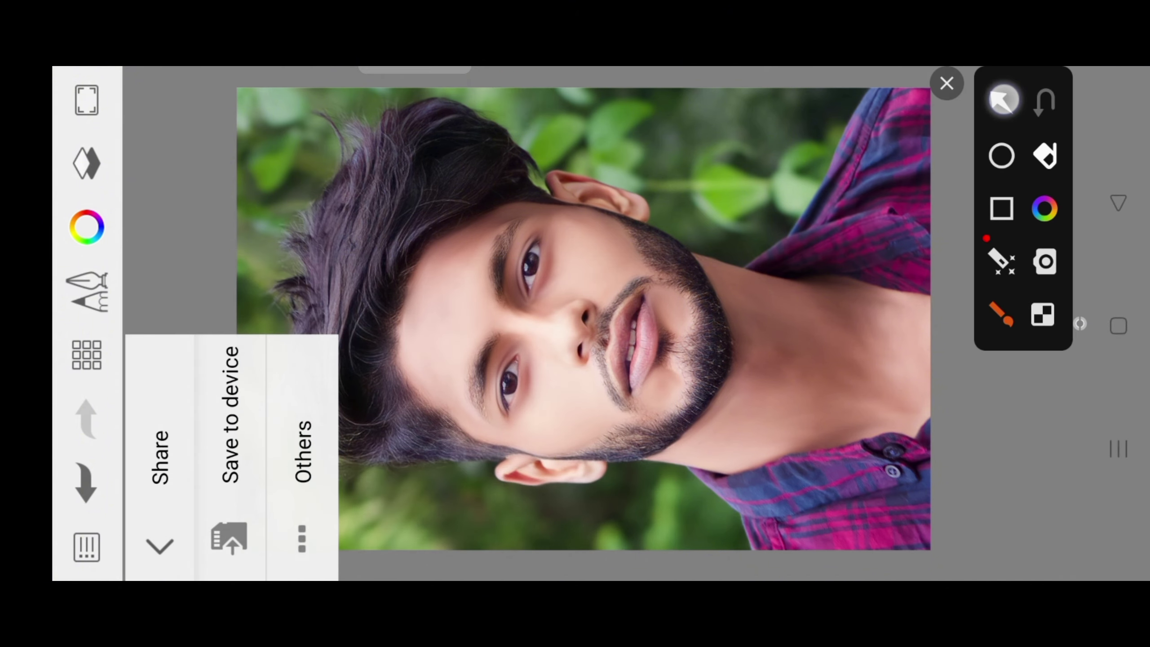
{"action": "left_click_drag", "start_coordinate": [585, 389], "coordinate": [321, 442]}
{"action": "left_click", "coordinate": [946, 83]}
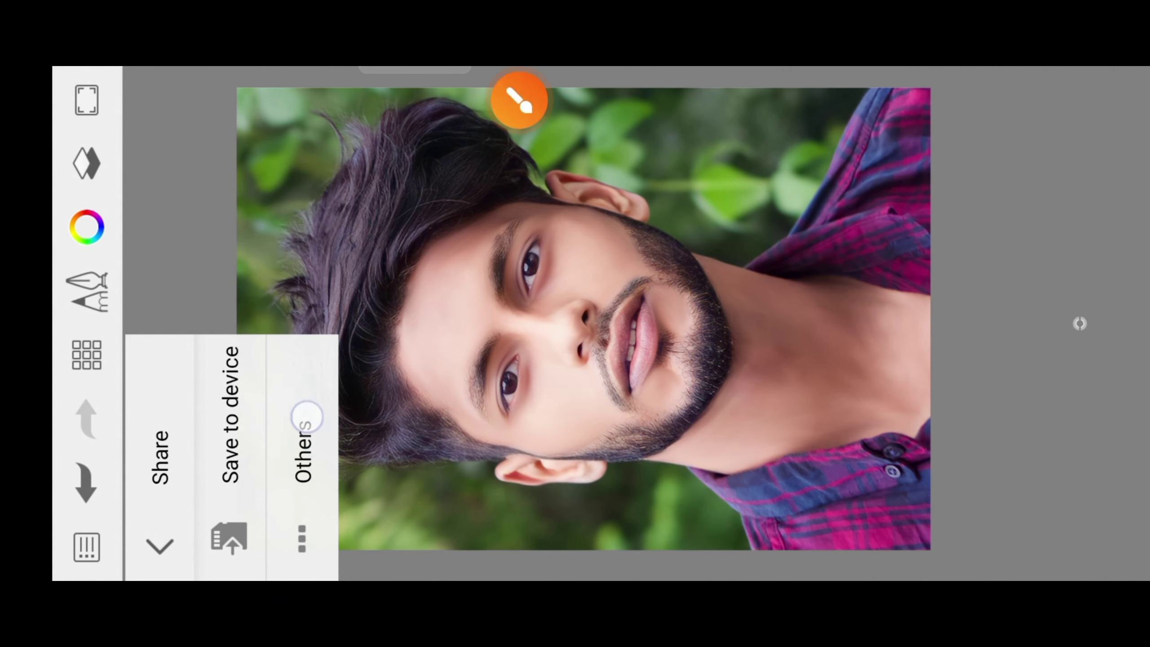
{"action": "left_click", "coordinate": [307, 412]}
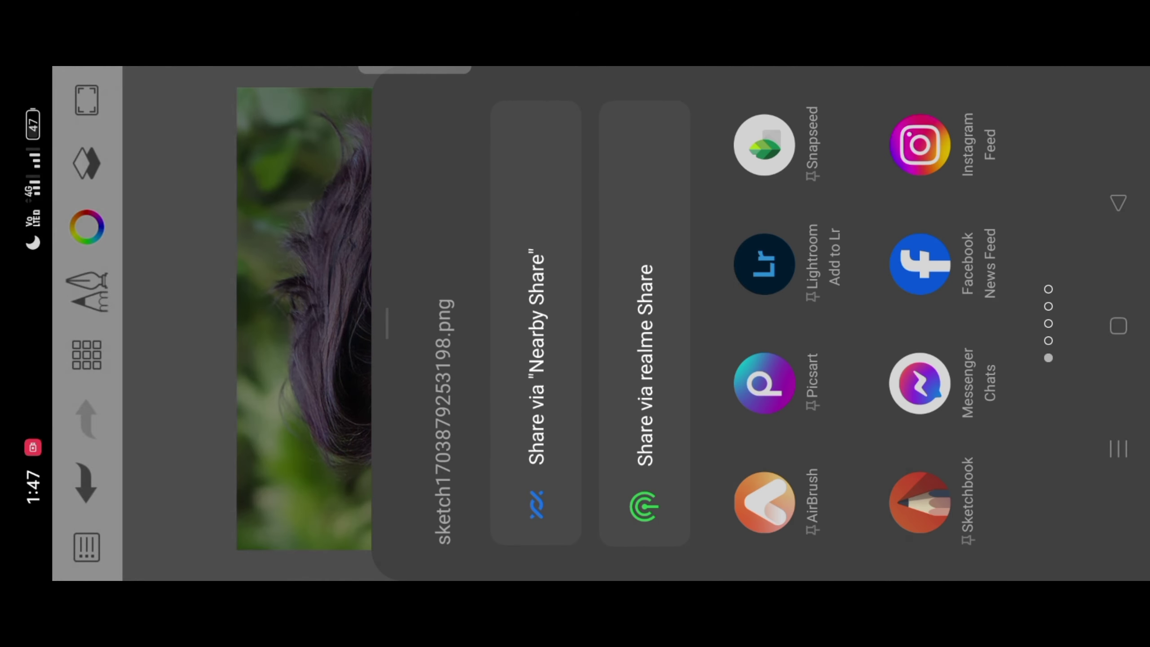
{"action": "left_click", "coordinate": [764, 264]}
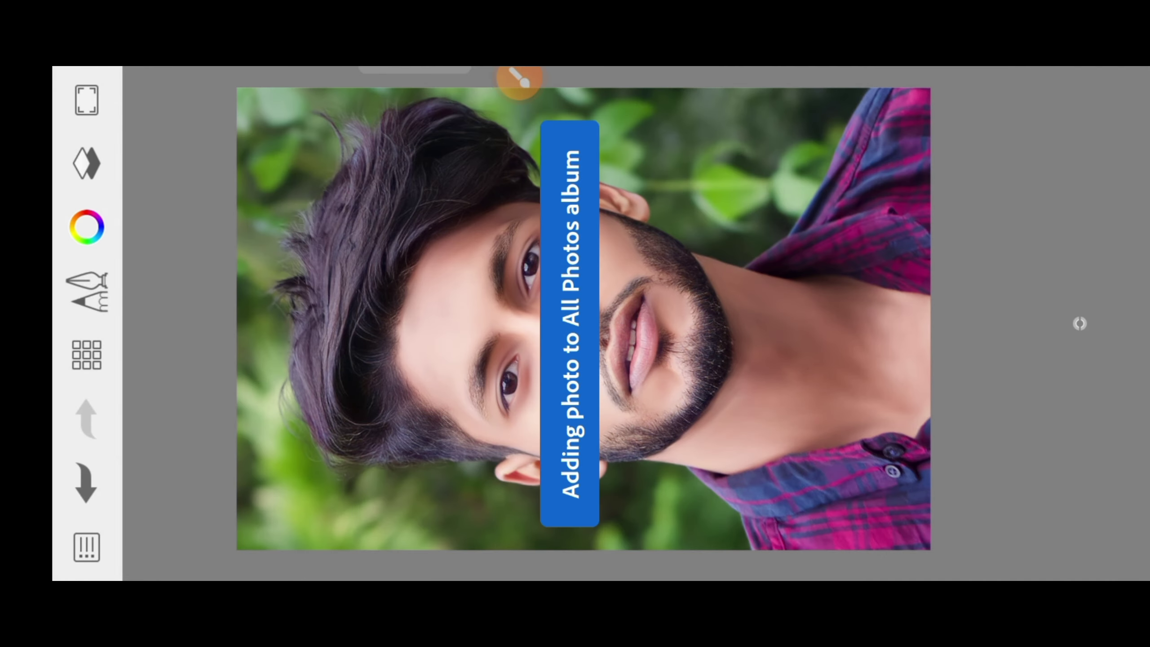
{"action": "left_click_drag", "start_coordinate": [1079, 323], "coordinate": [924, 246]}
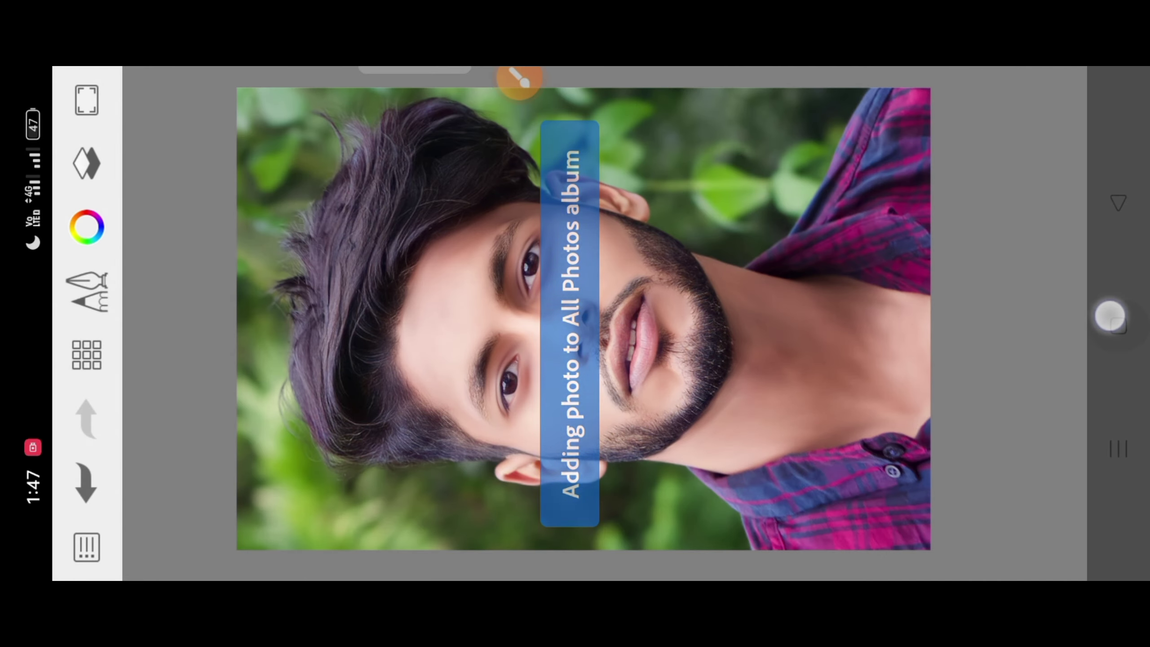
{"action": "left_click", "coordinate": [1111, 317]}
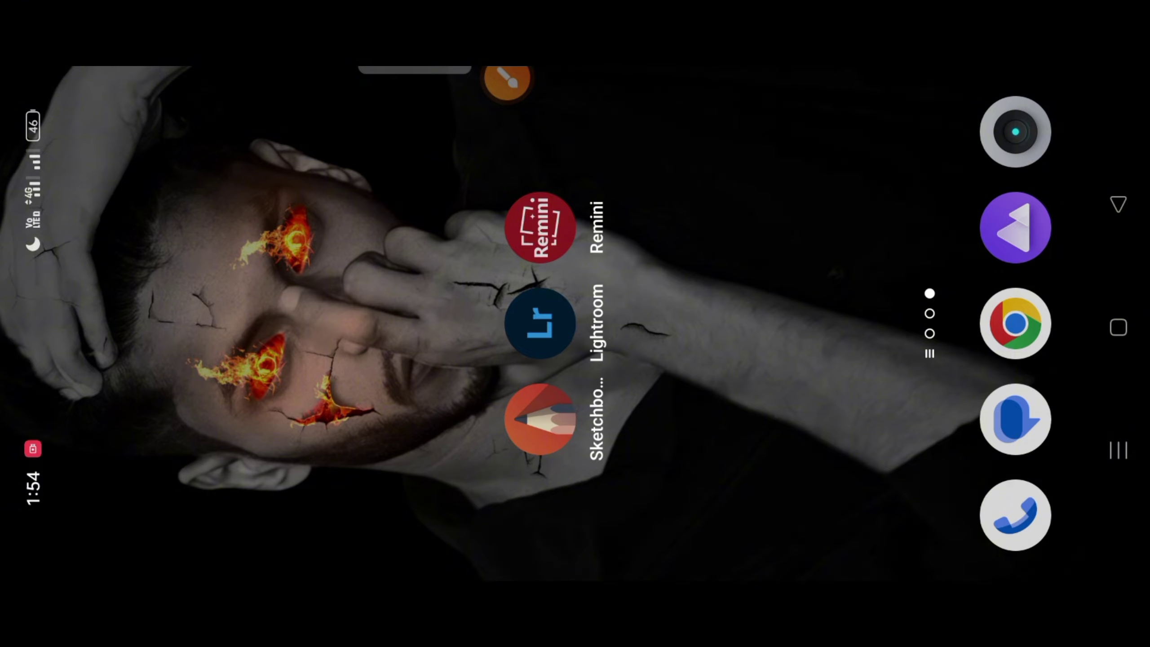
Step: Launch Lightroom and open the grey-background portrait from All Photos
{"action": "left_click", "coordinate": [506, 79]}
{"action": "mouse_move", "coordinate": [534, 369]}
{"action": "left_mouse_down"}
{"action": "mouse_move", "coordinate": [590, 373]}
{"action": "mouse_move", "coordinate": [514, 381]}
{"action": "left_mouse_up"}
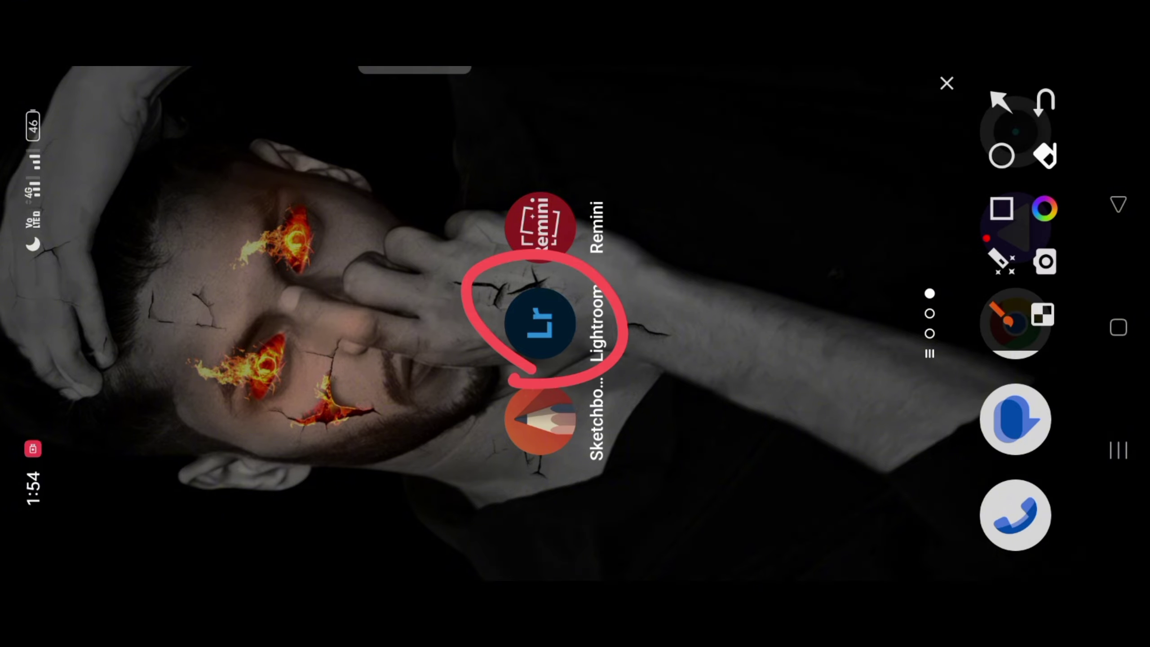
{"action": "left_click", "coordinate": [945, 83]}
{"action": "left_click", "coordinate": [540, 323]}
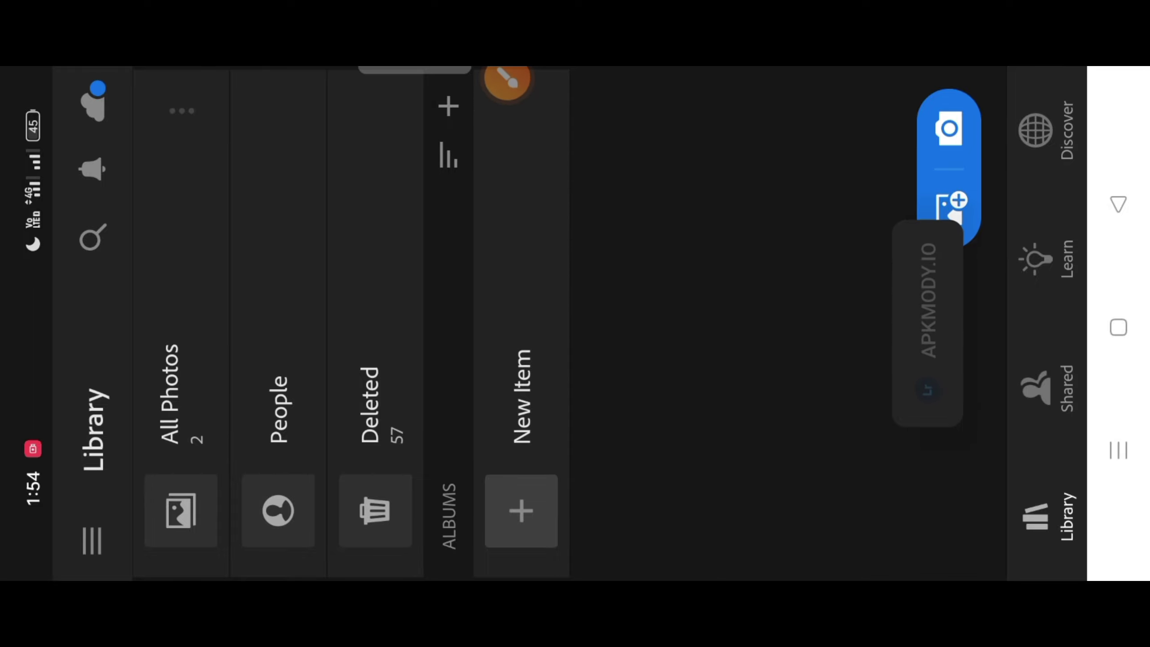
{"action": "left_click", "coordinate": [181, 393]}
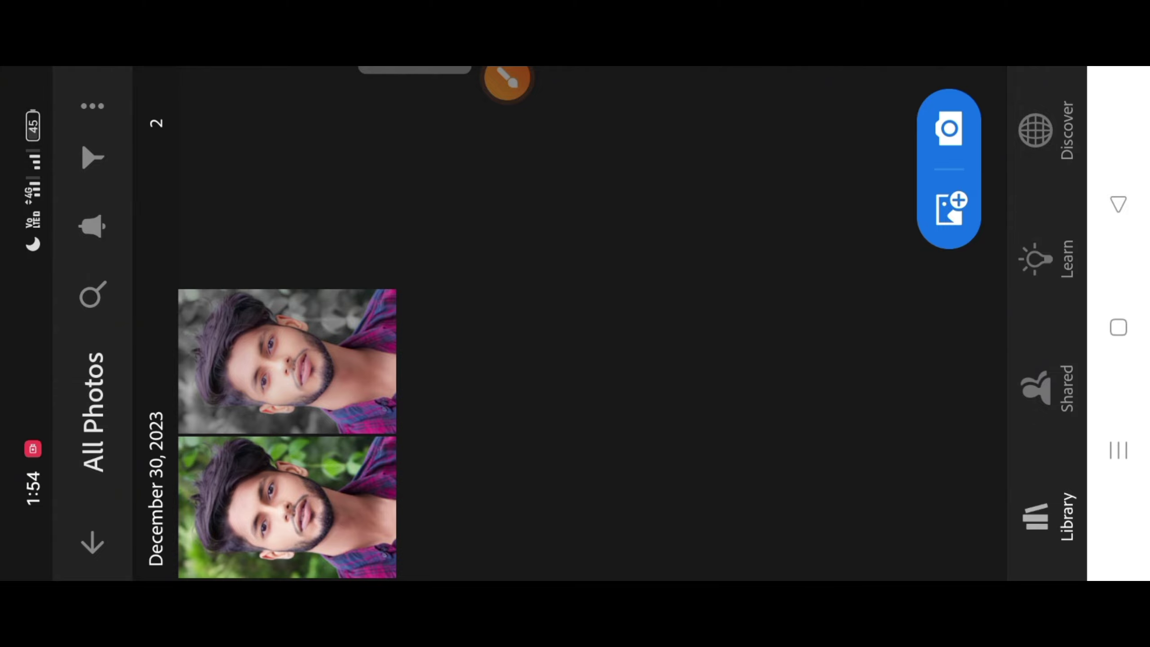
{"action": "left_click", "coordinate": [311, 367]}
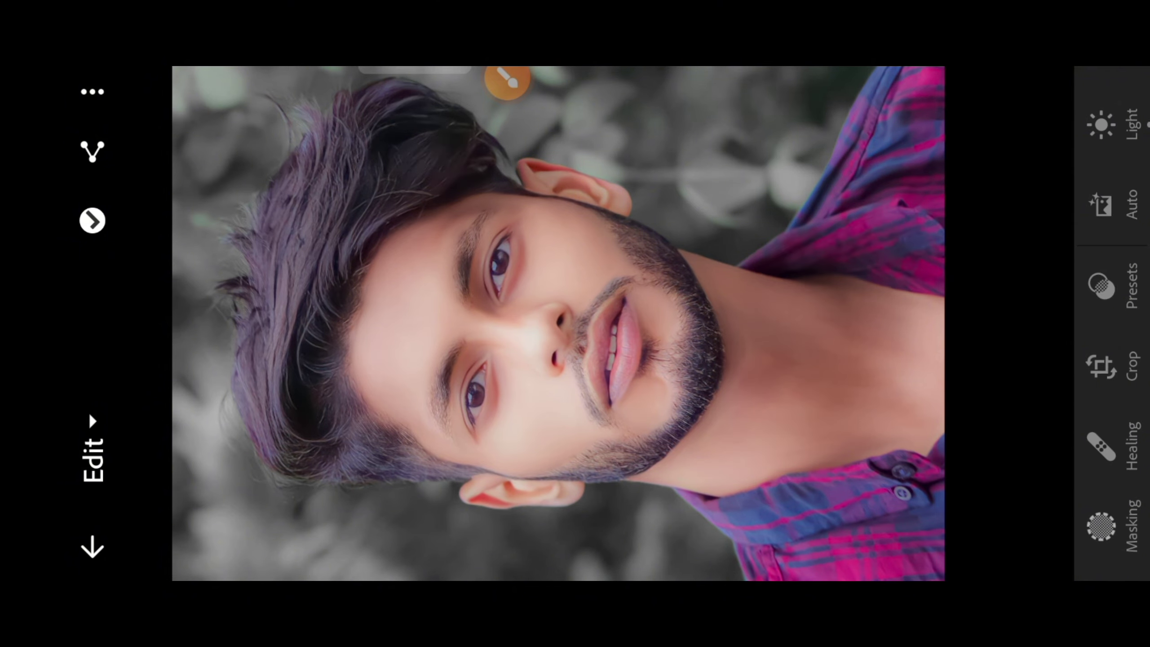
Step: Copy Settings with Profile, Light, Color, Effects and Detail checked, and confirm
{"action": "left_click", "coordinate": [507, 80]}
{"action": "left_click", "coordinate": [1000, 101]}
{"action": "left_click_drag", "start_coordinate": [355, 198], "coordinate": [114, 96]}
{"action": "left_click", "coordinate": [946, 83]}
{"action": "left_click", "coordinate": [89, 93]}
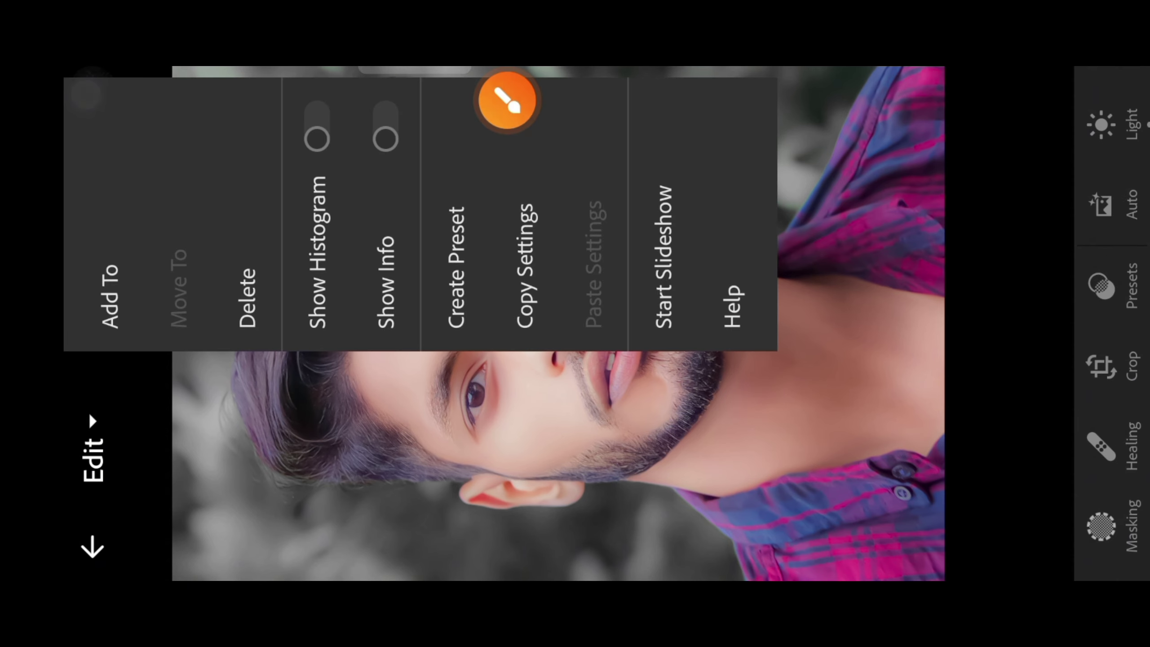
{"action": "left_click", "coordinate": [507, 101]}
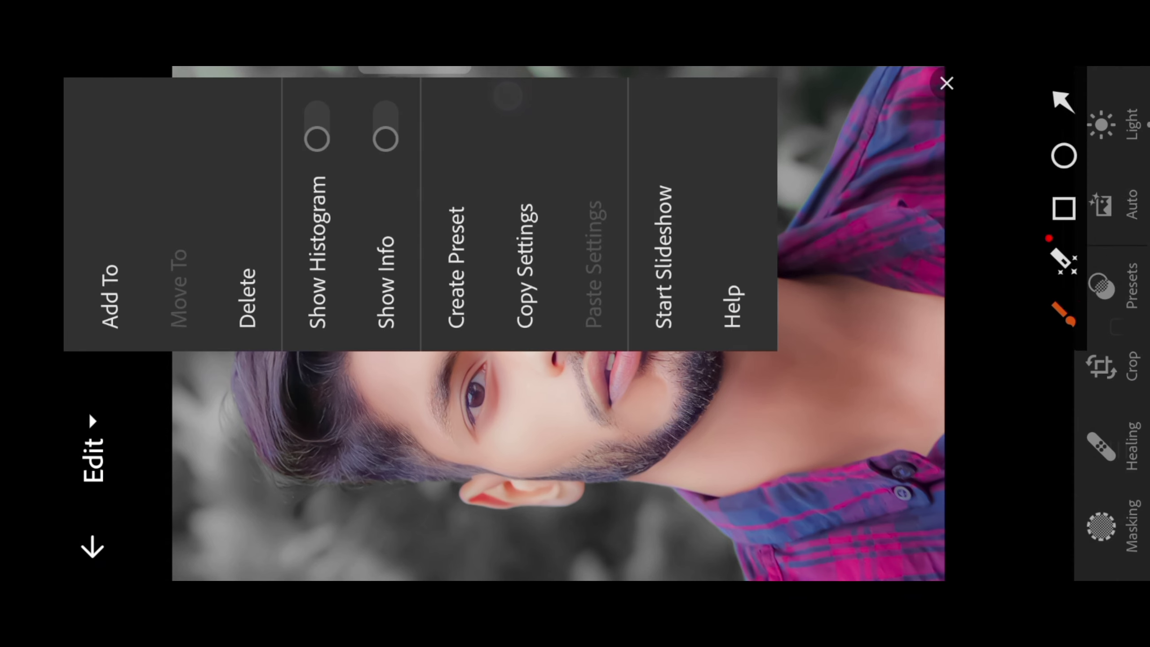
{"action": "left_click", "coordinate": [1001, 208]}
{"action": "left_click_drag", "start_coordinate": [492, 311], "coordinate": [568, 151]}
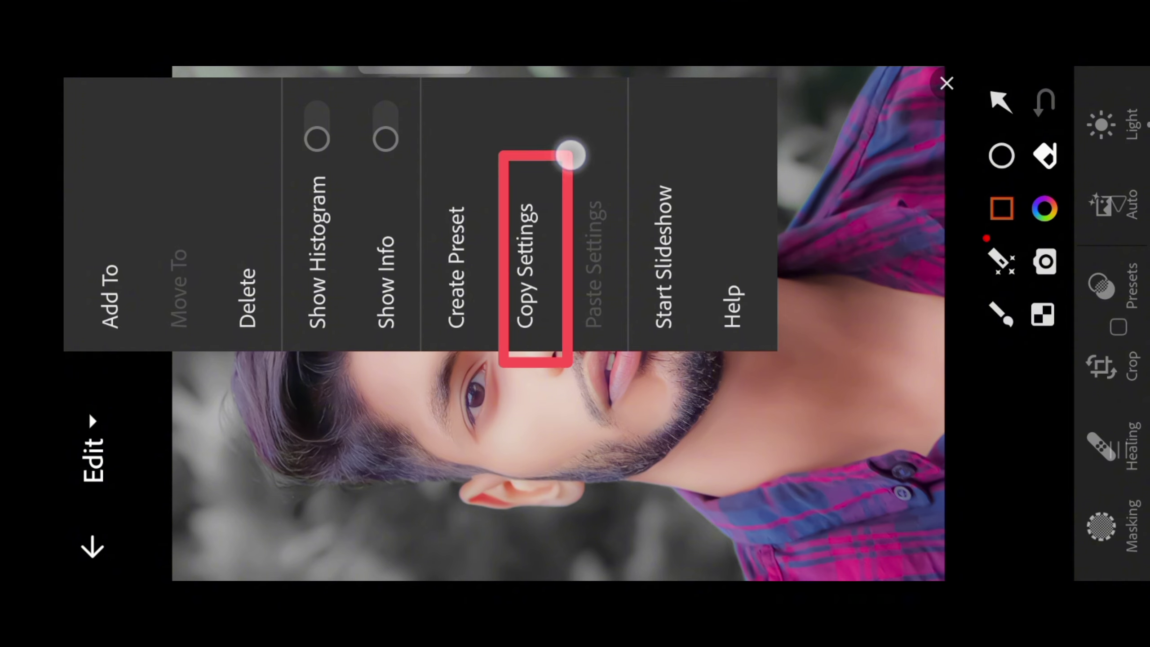
{"action": "left_click", "coordinate": [945, 83]}
{"action": "left_click", "coordinate": [528, 212]}
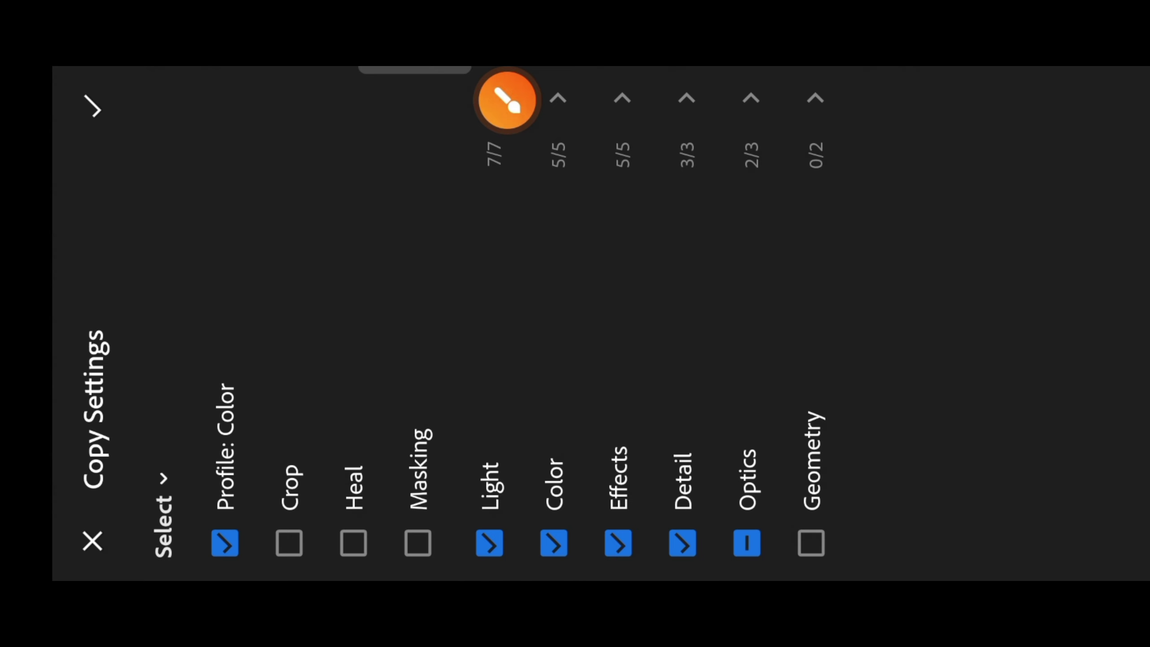
{"action": "left_click", "coordinate": [93, 106]}
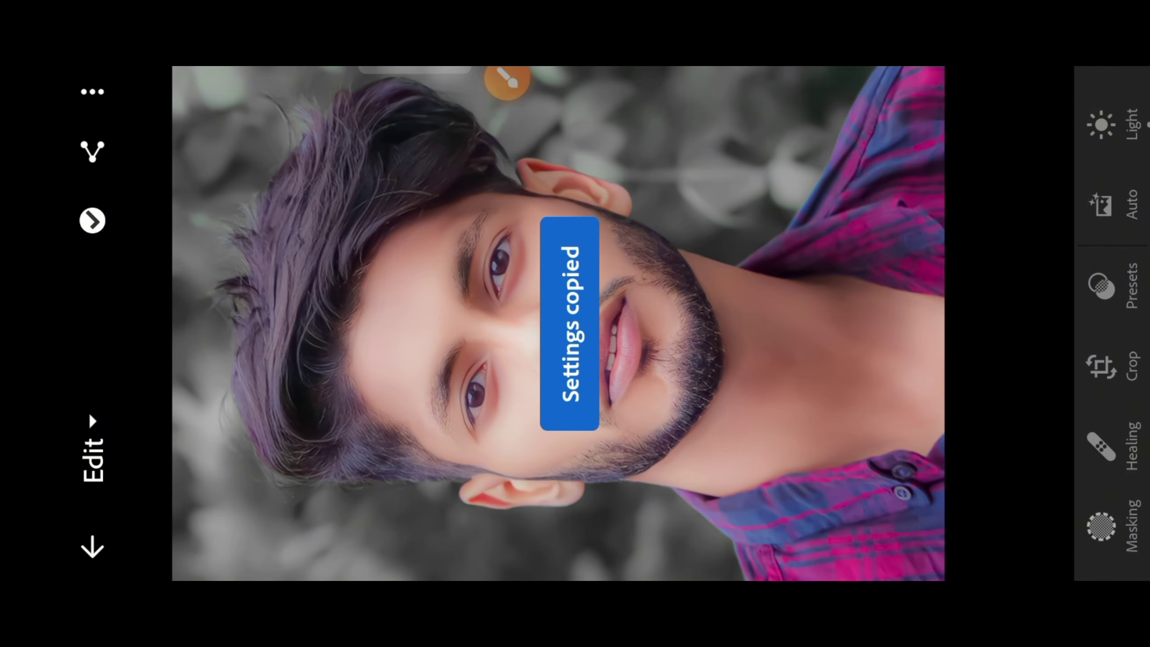
Step: Go back to All Photos and open the green-background portrait
{"action": "left_click", "coordinate": [506, 81]}
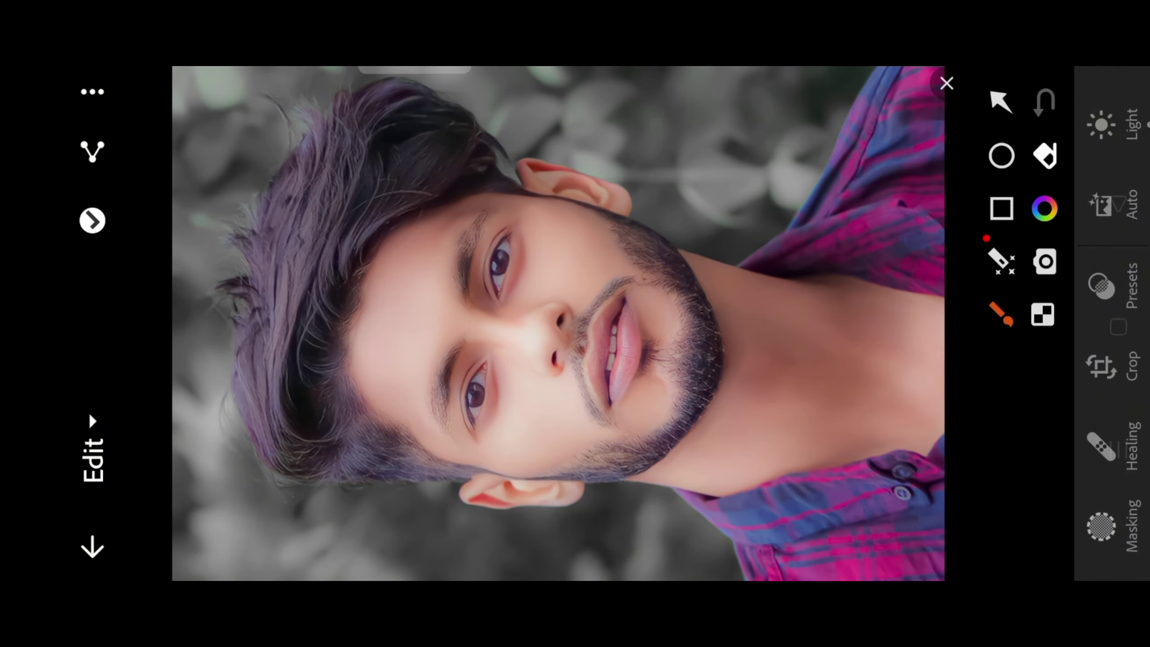
{"action": "left_click", "coordinate": [1000, 101]}
{"action": "left_click_drag", "start_coordinate": [270, 496], "coordinate": [118, 535]}
{"action": "left_click", "coordinate": [945, 83]}
{"action": "left_click", "coordinate": [93, 545]}
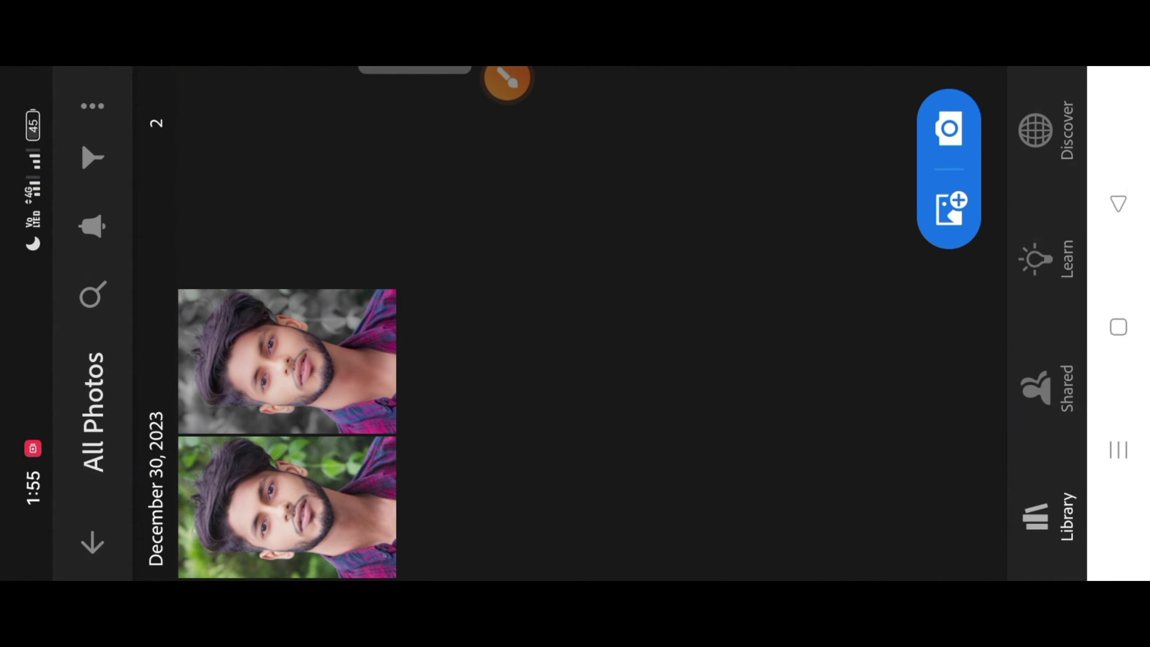
{"action": "left_click", "coordinate": [287, 507]}
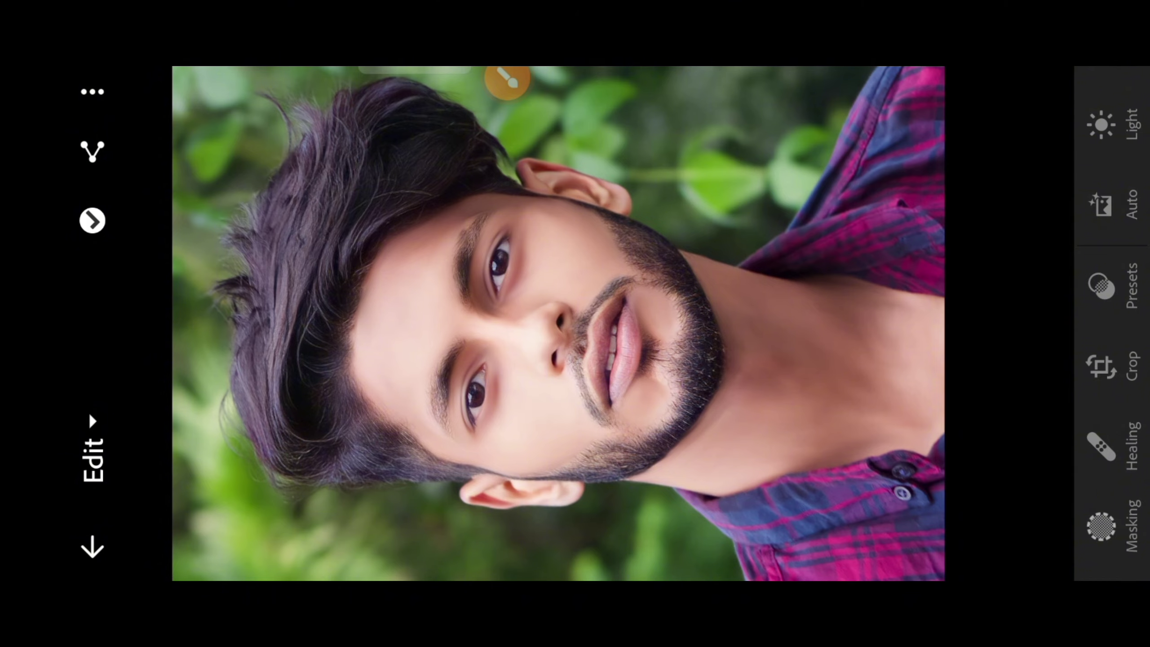
Step: Paste the copied edit settings onto the green-background portrait
{"action": "left_click", "coordinate": [507, 79]}
{"action": "left_click", "coordinate": [1000, 101]}
{"action": "left_click_drag", "start_coordinate": [313, 178], "coordinate": [129, 106]}
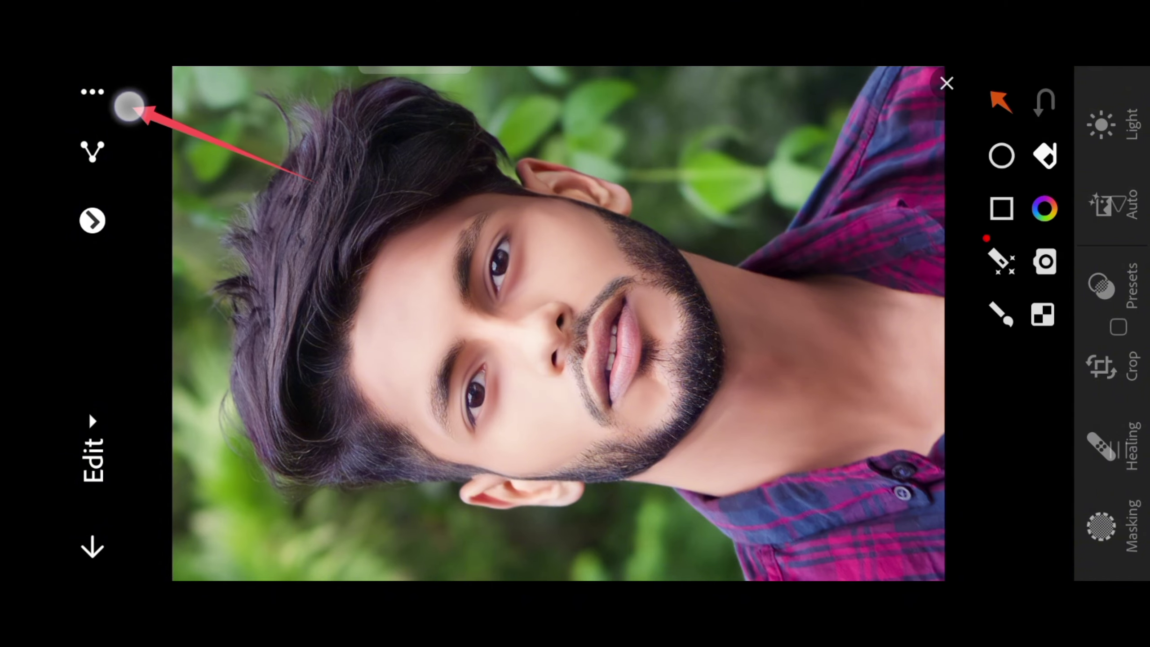
{"action": "left_click", "coordinate": [946, 84]}
{"action": "left_click", "coordinate": [92, 91]}
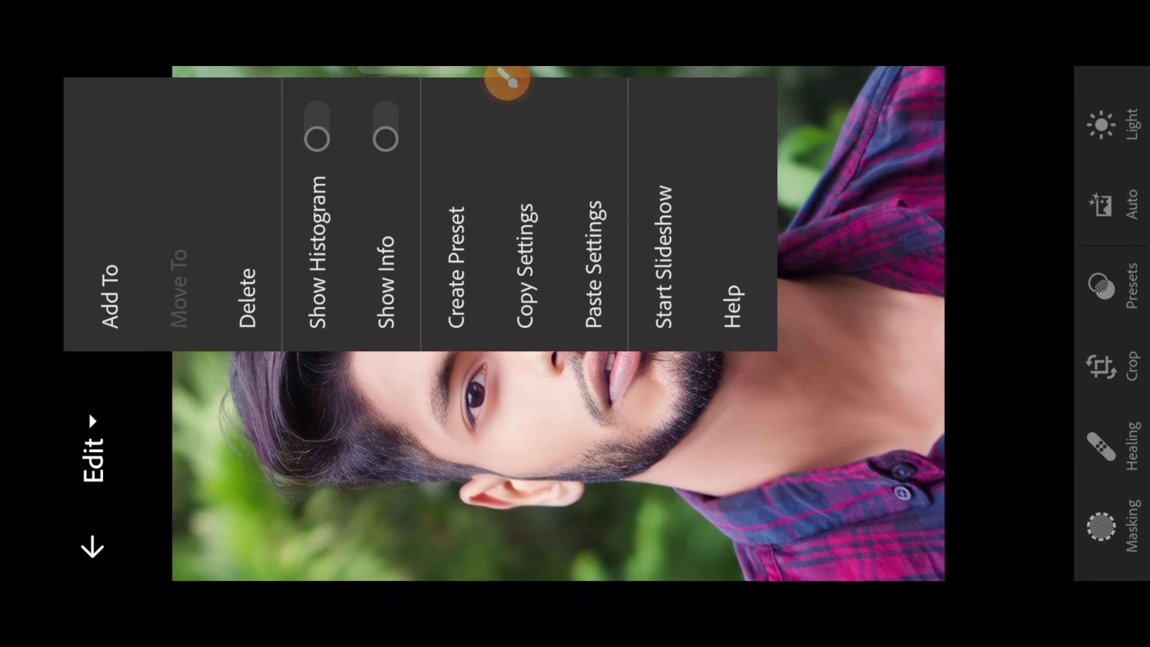
{"action": "left_click", "coordinate": [507, 79]}
{"action": "left_click", "coordinate": [1001, 208]}
{"action": "mouse_move", "coordinate": [574, 371]}
{"action": "left_mouse_down"}
{"action": "mouse_move", "coordinate": [554, 320]}
{"action": "mouse_move", "coordinate": [623, 146]}
{"action": "left_mouse_up"}
{"action": "left_click", "coordinate": [947, 86]}
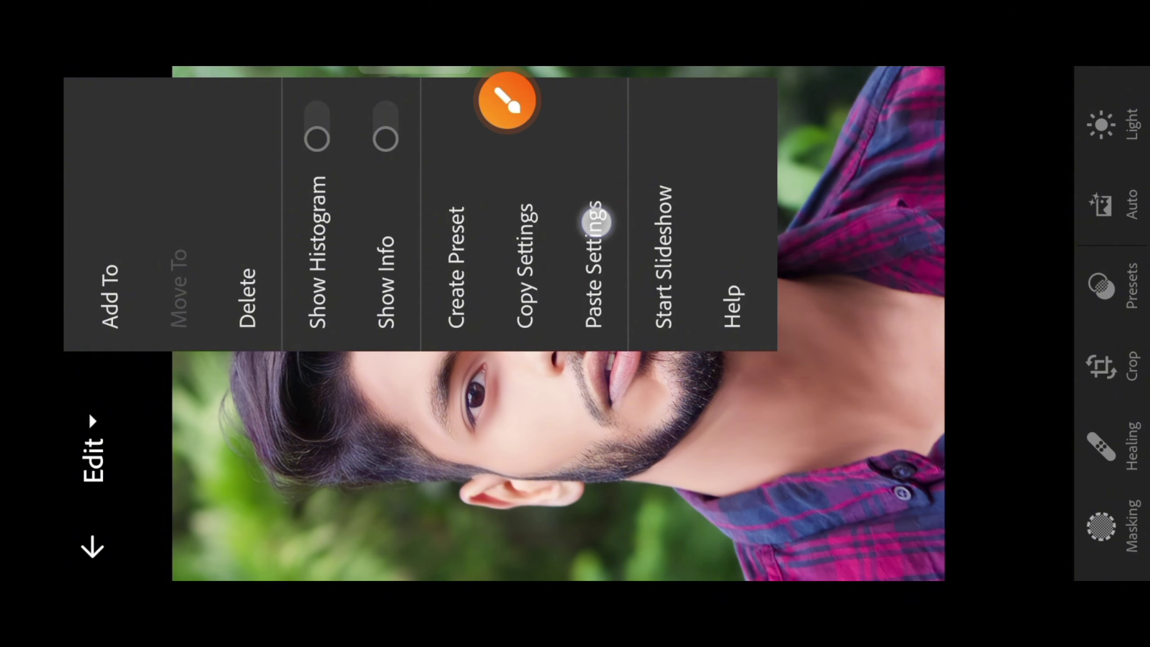
{"action": "left_click", "coordinate": [597, 221]}
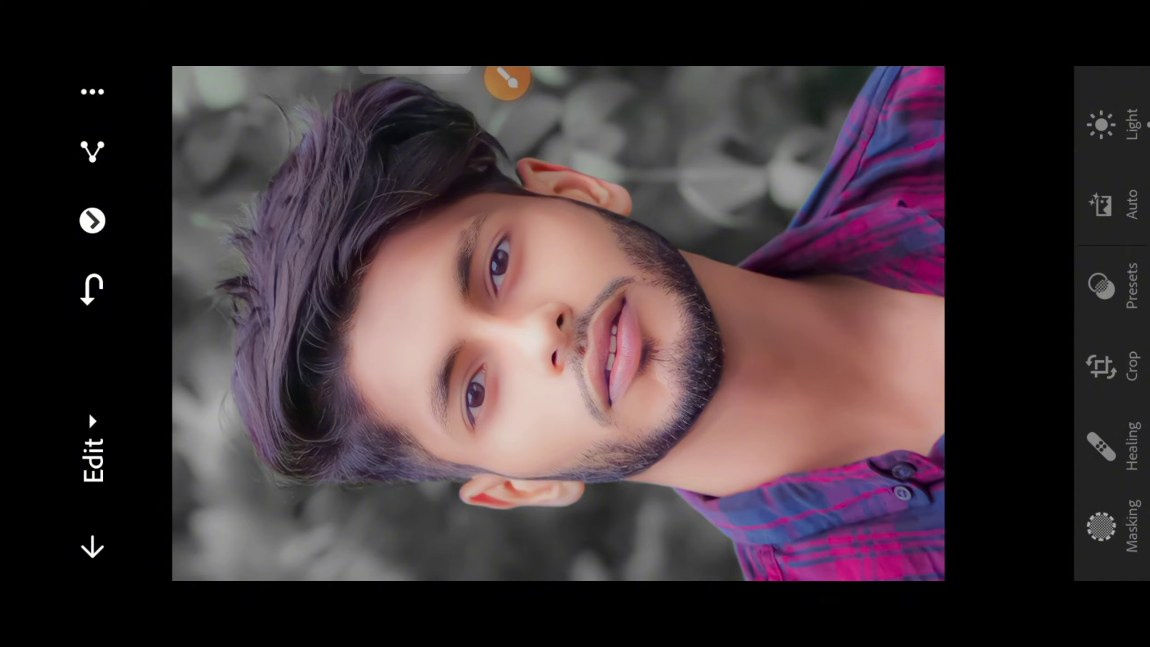
Step: Save the graded portrait to the device, dismiss Export Completed, and go home
{"action": "scroll", "coordinate": [482, 237], "scroll_direction": "up", "scroll_amount": 5}
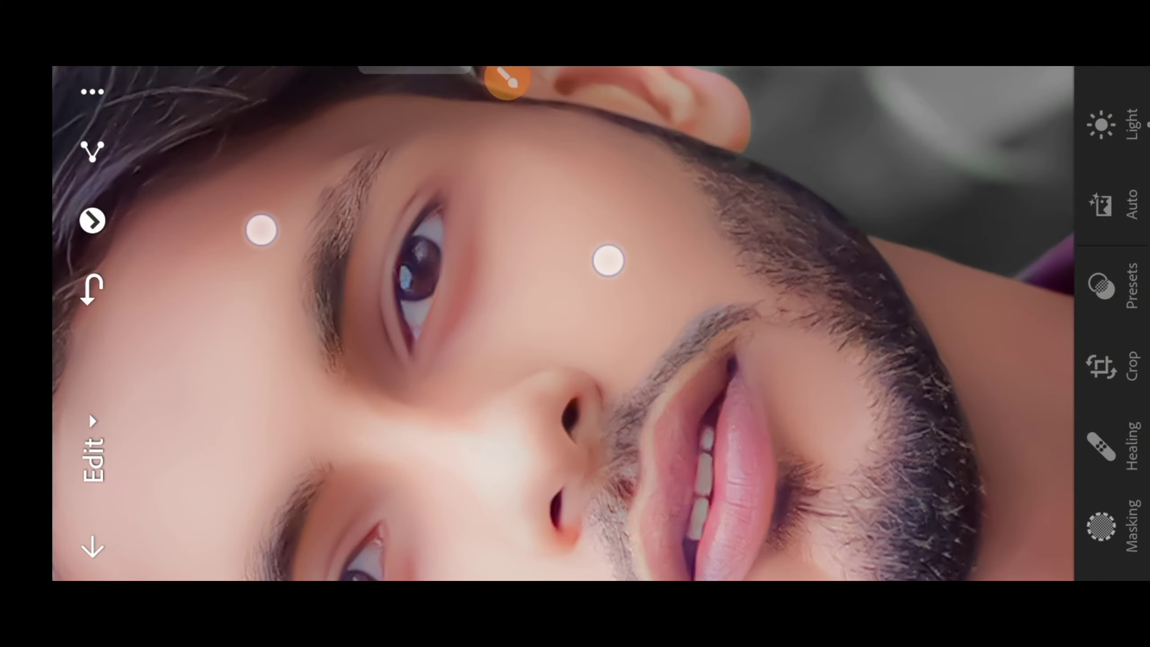
{"action": "scroll", "coordinate": [597, 266], "scroll_direction": "down", "scroll_amount": 3}
{"action": "scroll", "coordinate": [593, 257], "scroll_direction": "down", "scroll_amount": 5}
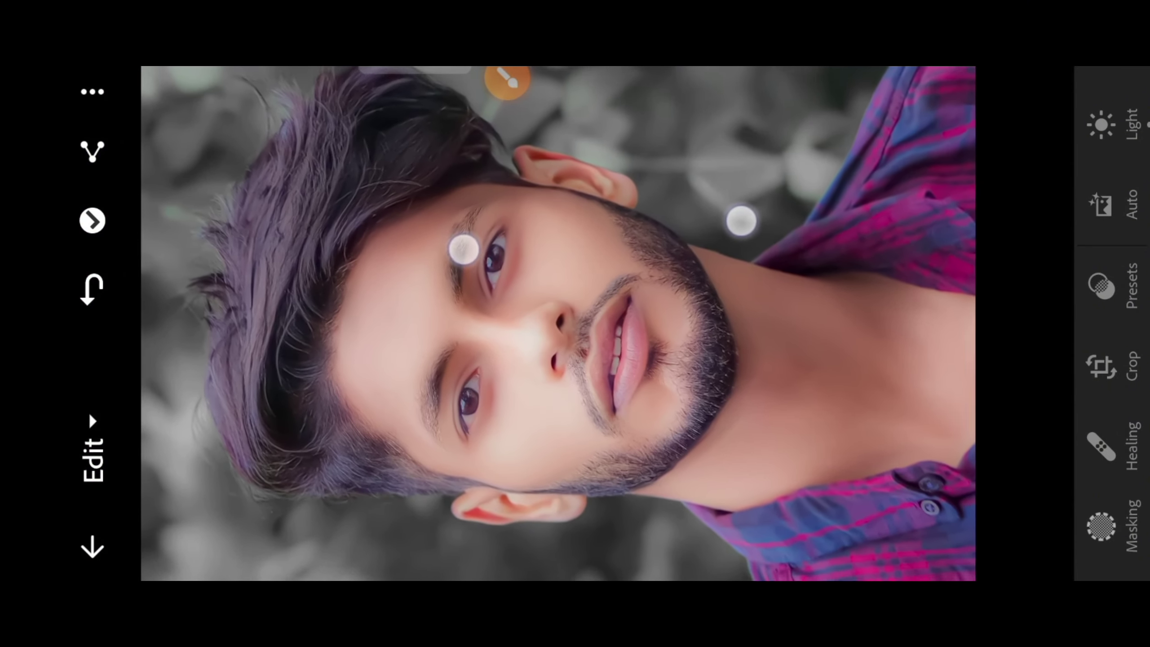
{"action": "scroll", "coordinate": [595, 241], "scroll_direction": "down", "scroll_amount": 1}
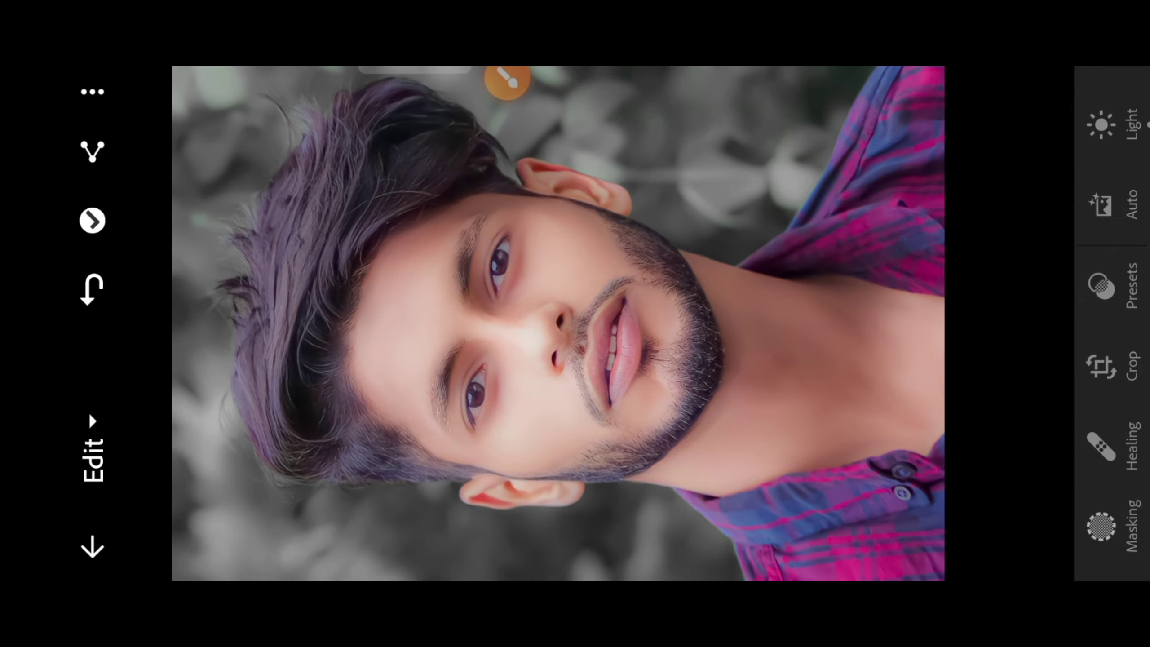
{"action": "left_click", "coordinate": [93, 151]}
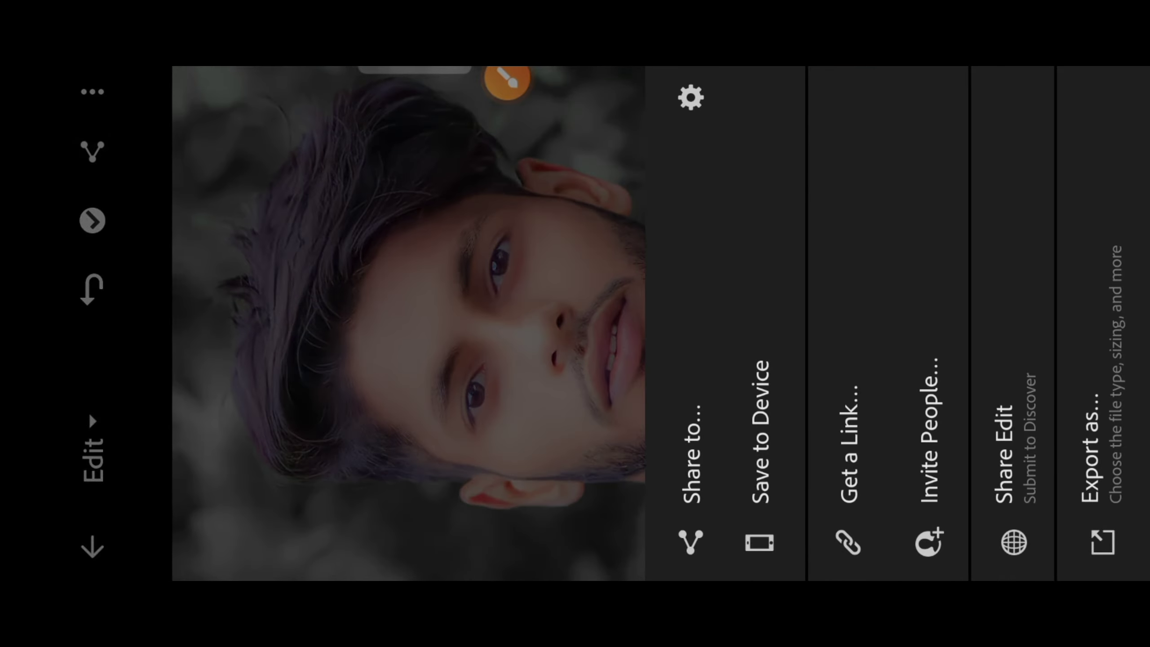
{"action": "left_click", "coordinate": [757, 270]}
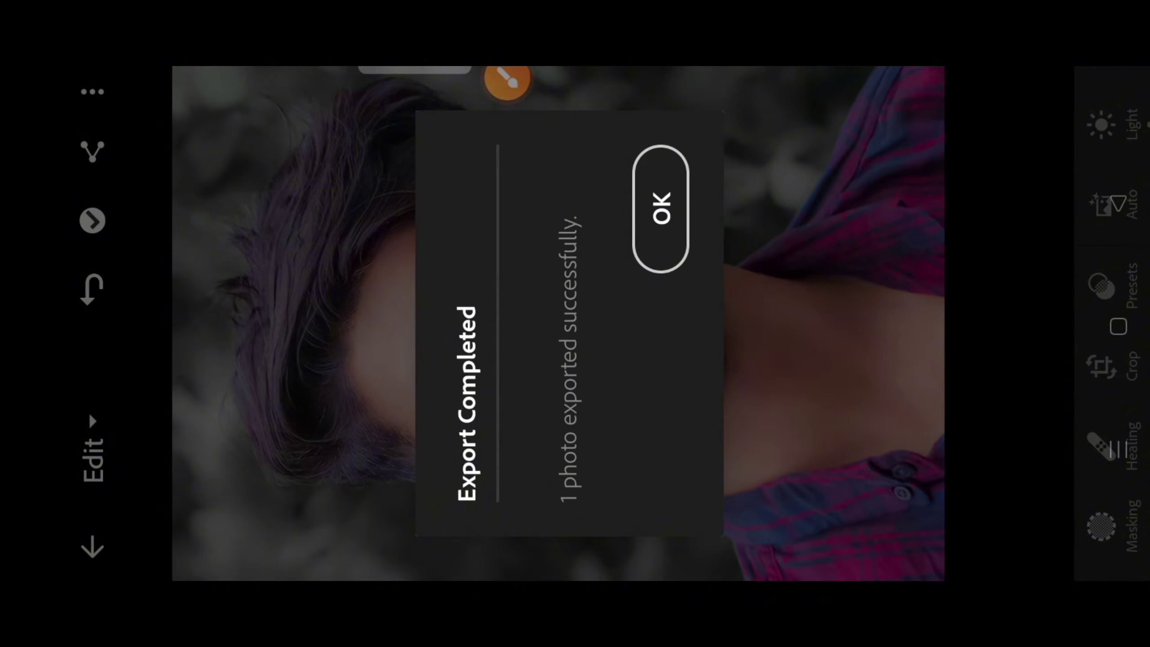
{"action": "left_click", "coordinate": [660, 208]}
{"action": "left_click", "coordinate": [1117, 326]}
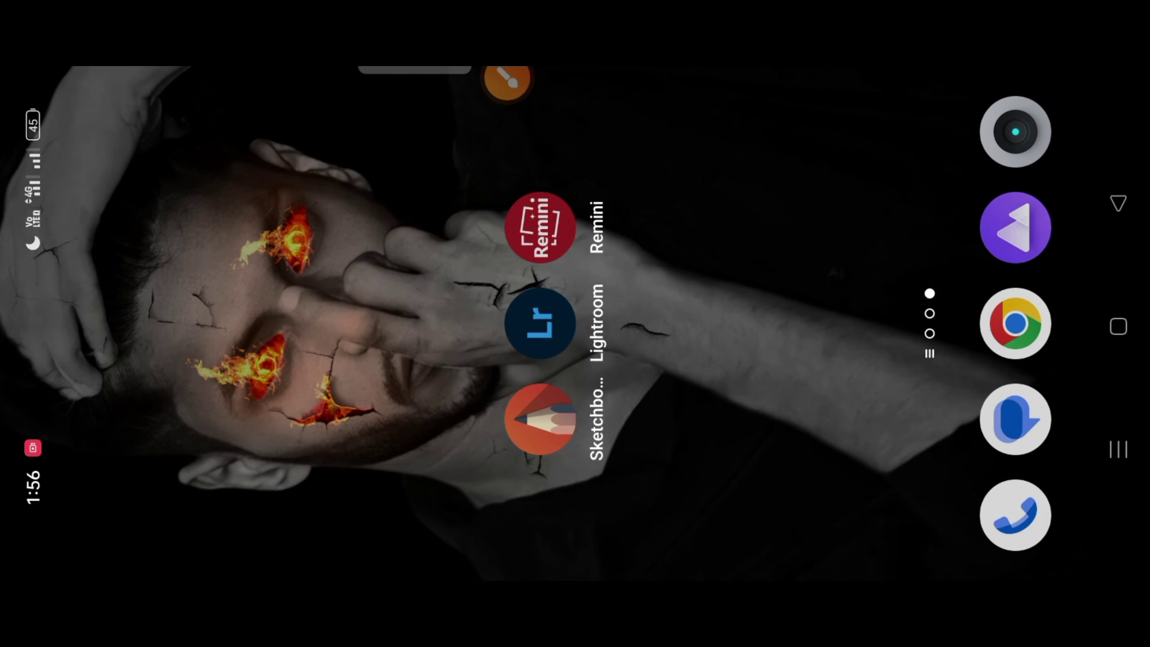
Step: Launch Remini, pick the grey-background portrait, and run Enhance – Watch an Ad
{"action": "left_click", "coordinate": [507, 79]}
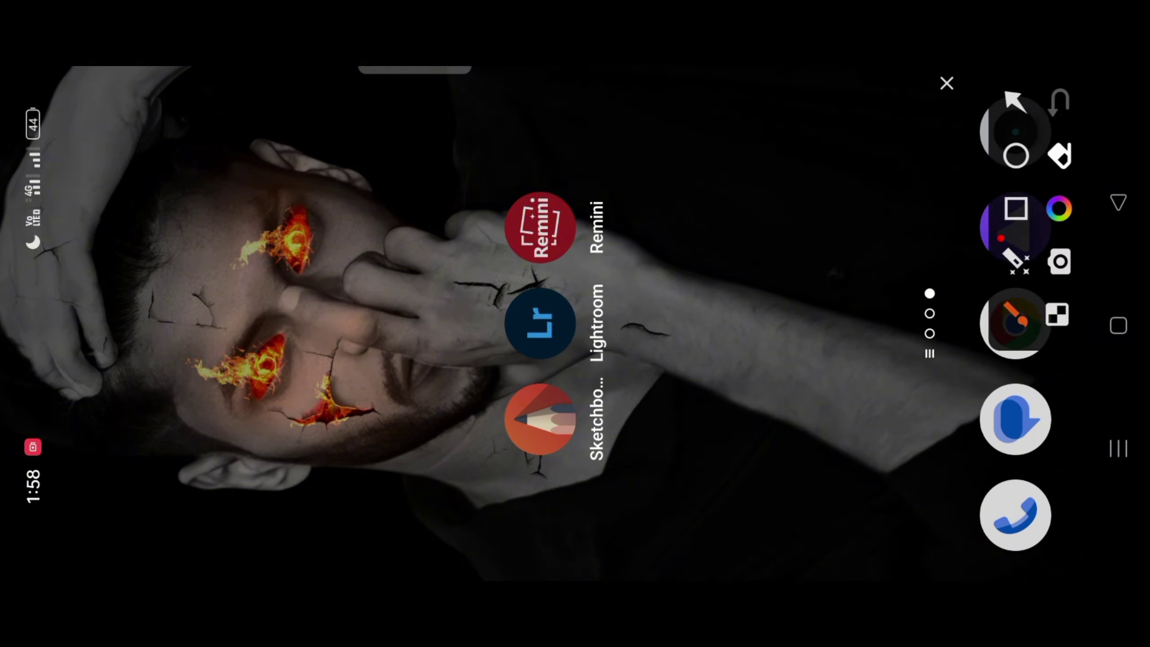
{"action": "left_click_drag", "start_coordinate": [539, 317], "coordinate": [588, 298]}
{"action": "left_click", "coordinate": [946, 83]}
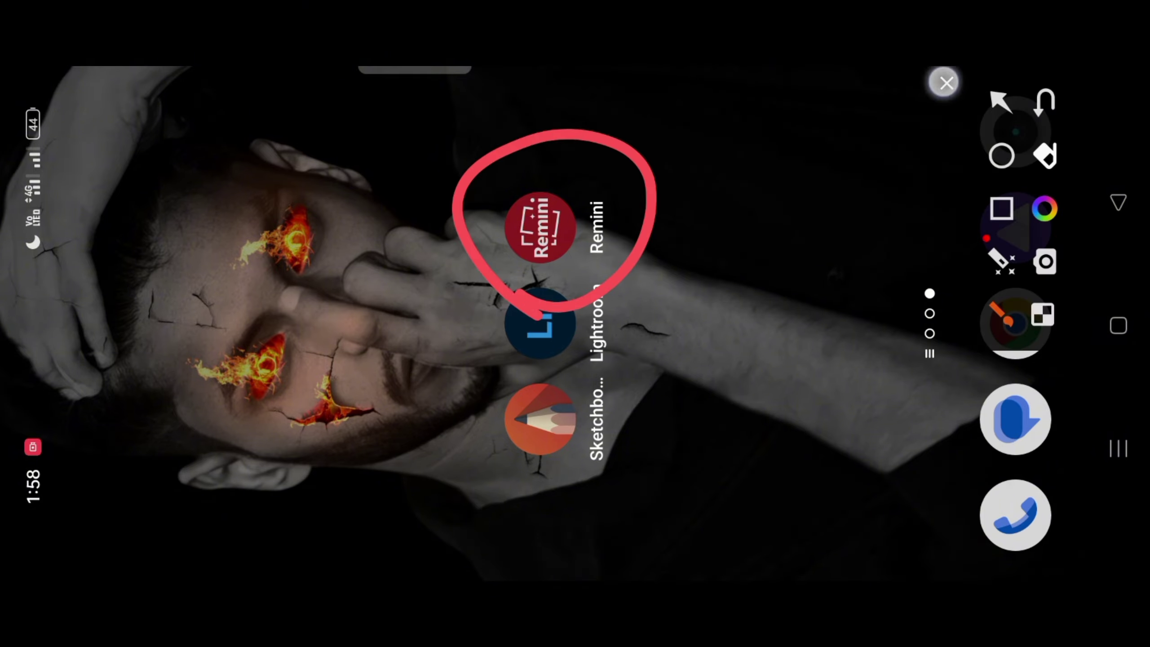
{"action": "left_click", "coordinate": [539, 226]}
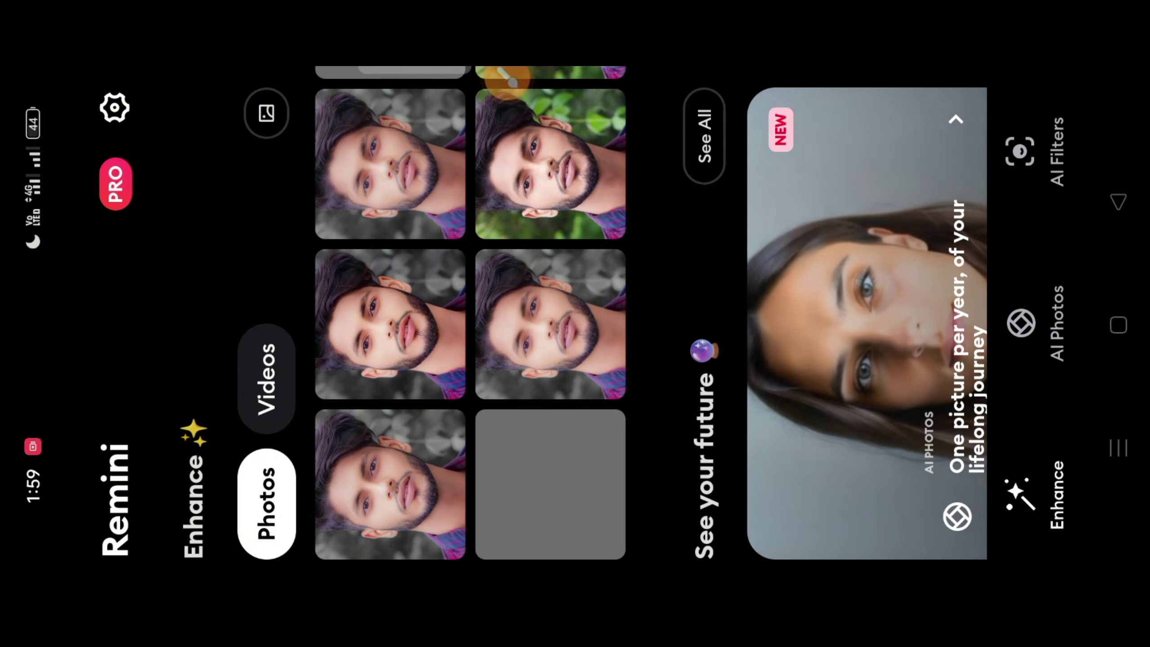
{"action": "left_click", "coordinate": [390, 483]}
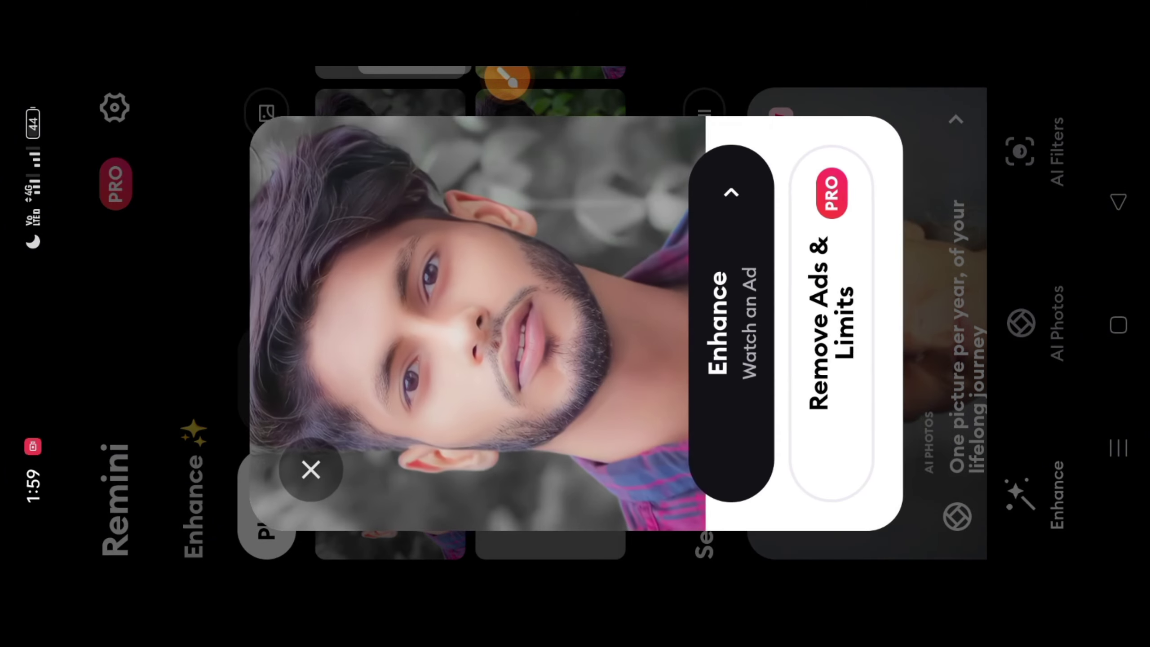
{"action": "left_click", "coordinate": [731, 322]}
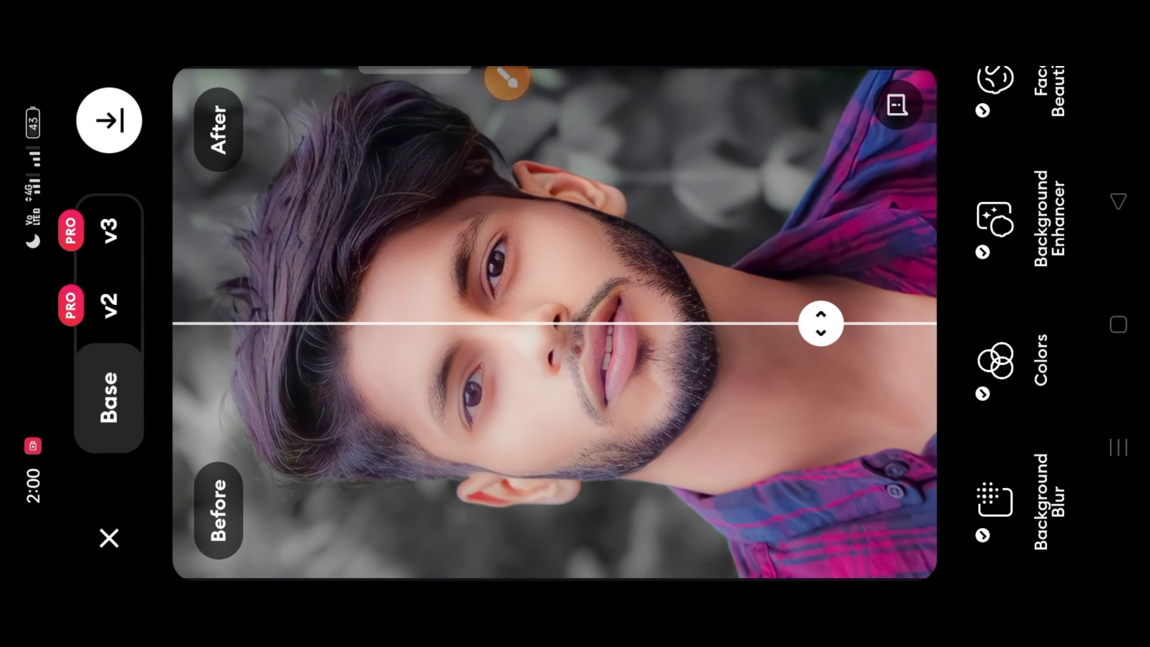
{"action": "mouse_move", "coordinate": [820, 323]}
{"action": "left_mouse_down"}
{"action": "mouse_move", "coordinate": [850, 561]}
{"action": "mouse_move", "coordinate": [855, 326]}
{"action": "left_mouse_up"}
{"action": "scroll", "coordinate": [529, 197], "scroll_direction": "up", "scroll_amount": 5}
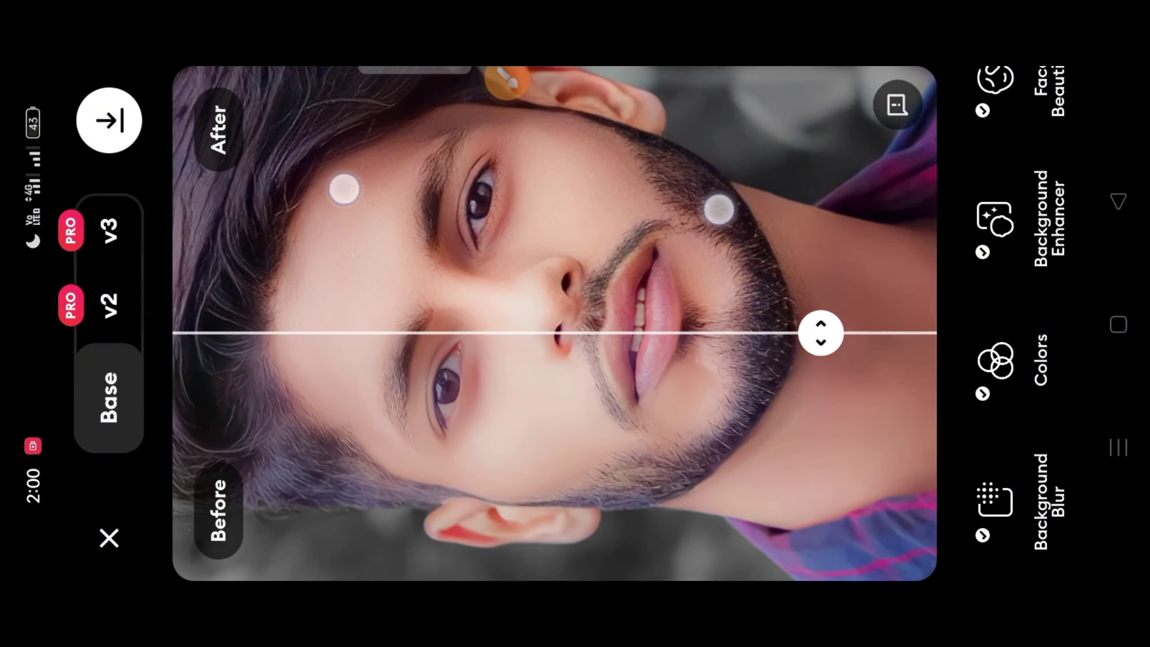
{"action": "scroll", "coordinate": [554, 323], "scroll_direction": "down", "scroll_amount": 3}
{"action": "mouse_move", "coordinate": [819, 332]}
{"action": "left_mouse_down"}
{"action": "mouse_move", "coordinate": [820, 75]}
{"action": "mouse_move", "coordinate": [820, 572]}
{"action": "left_mouse_up"}
{"action": "scroll", "coordinate": [575, 247], "scroll_direction": "down", "scroll_amount": 3}
{"action": "scroll", "coordinate": [575, 247], "scroll_direction": "down", "scroll_amount": 3}
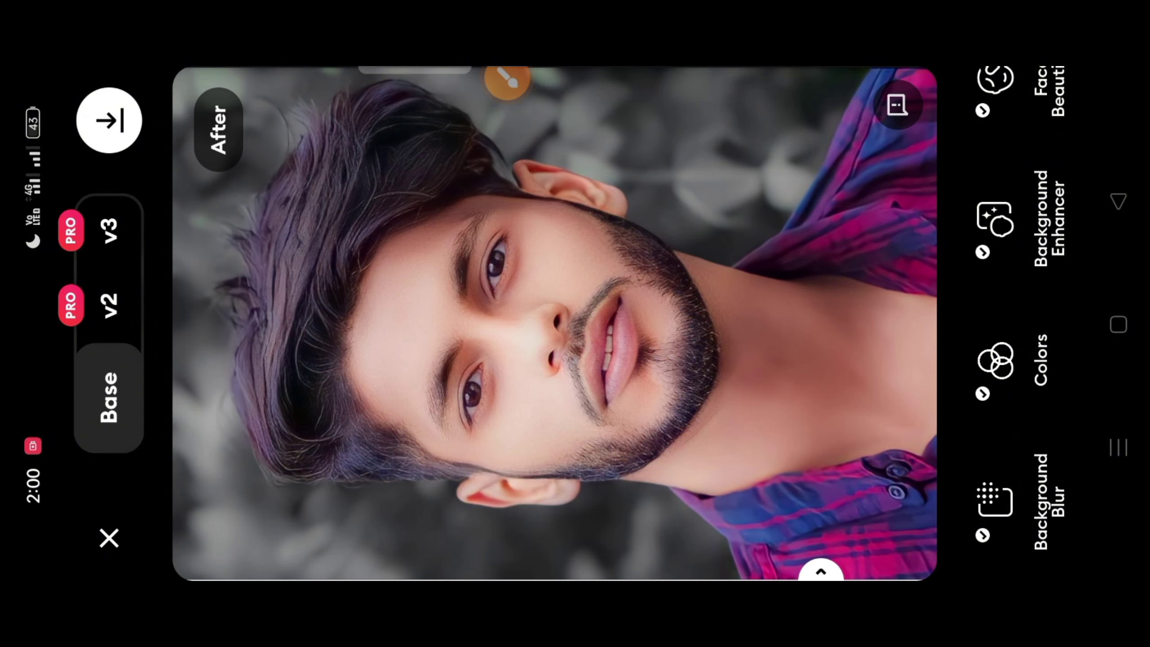
Step: Save the enhanced portrait to the gallery with Save – Watch an Ad
{"action": "left_click", "coordinate": [507, 81]}
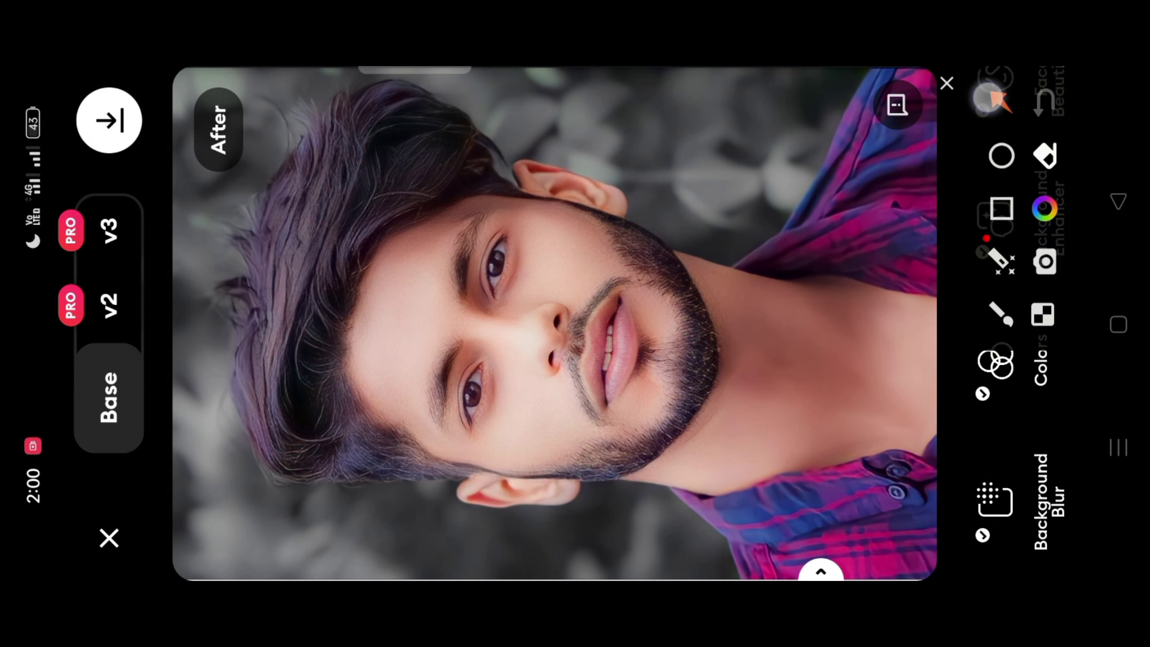
{"action": "left_click_drag", "start_coordinate": [340, 238], "coordinate": [135, 141]}
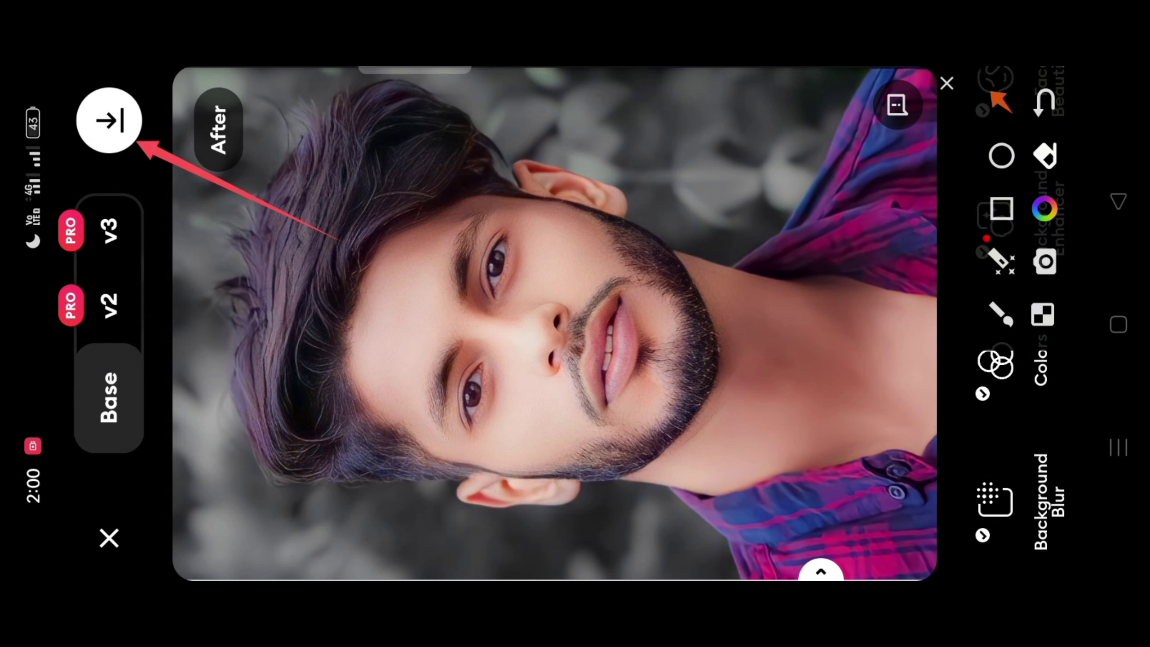
{"action": "left_click", "coordinate": [945, 83]}
{"action": "left_click", "coordinate": [109, 109]}
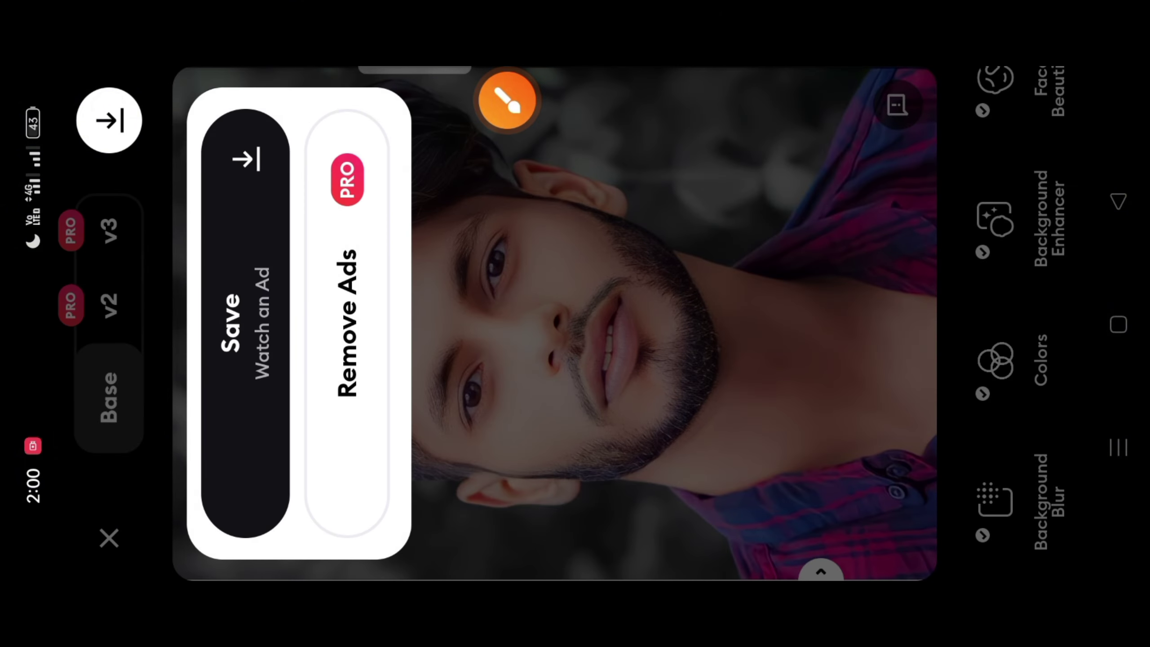
{"action": "left_click", "coordinate": [506, 100]}
{"action": "left_click", "coordinate": [1000, 101]}
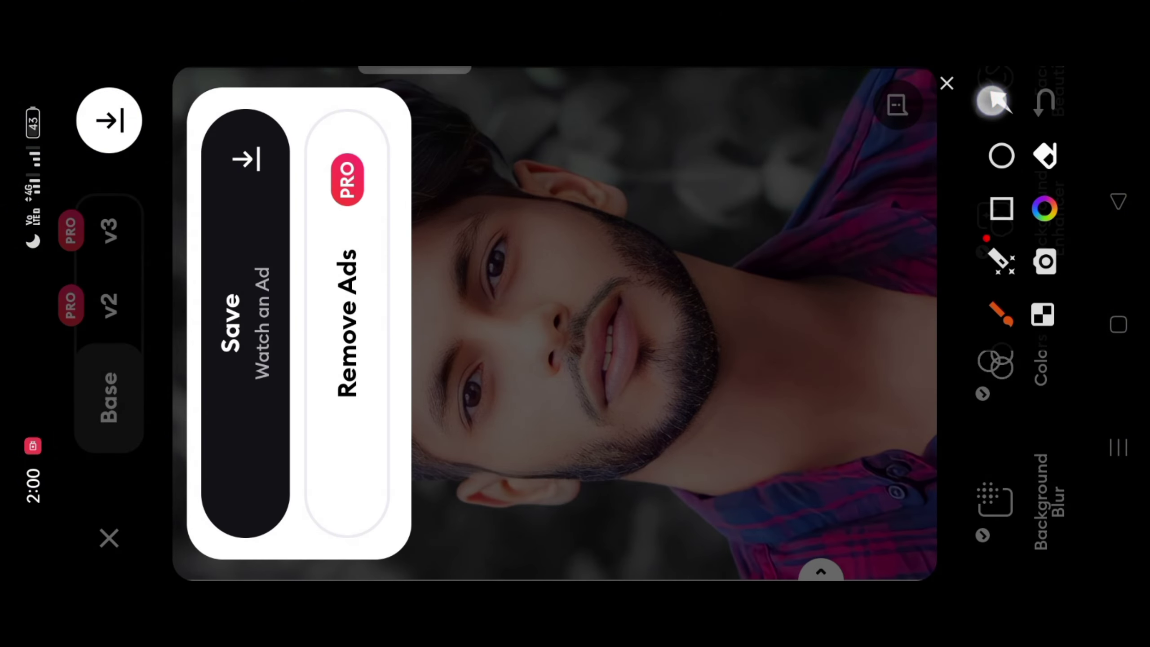
{"action": "left_click_drag", "start_coordinate": [506, 420], "coordinate": [279, 312]}
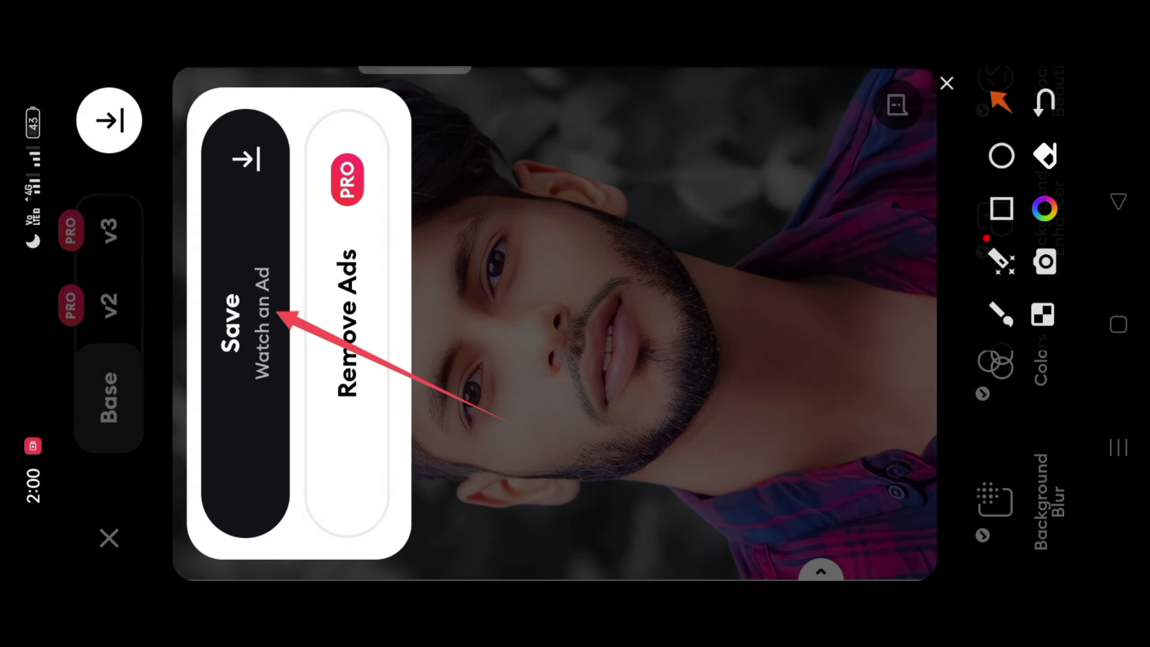
{"action": "left_click", "coordinate": [946, 83]}
{"action": "left_click", "coordinate": [249, 289]}
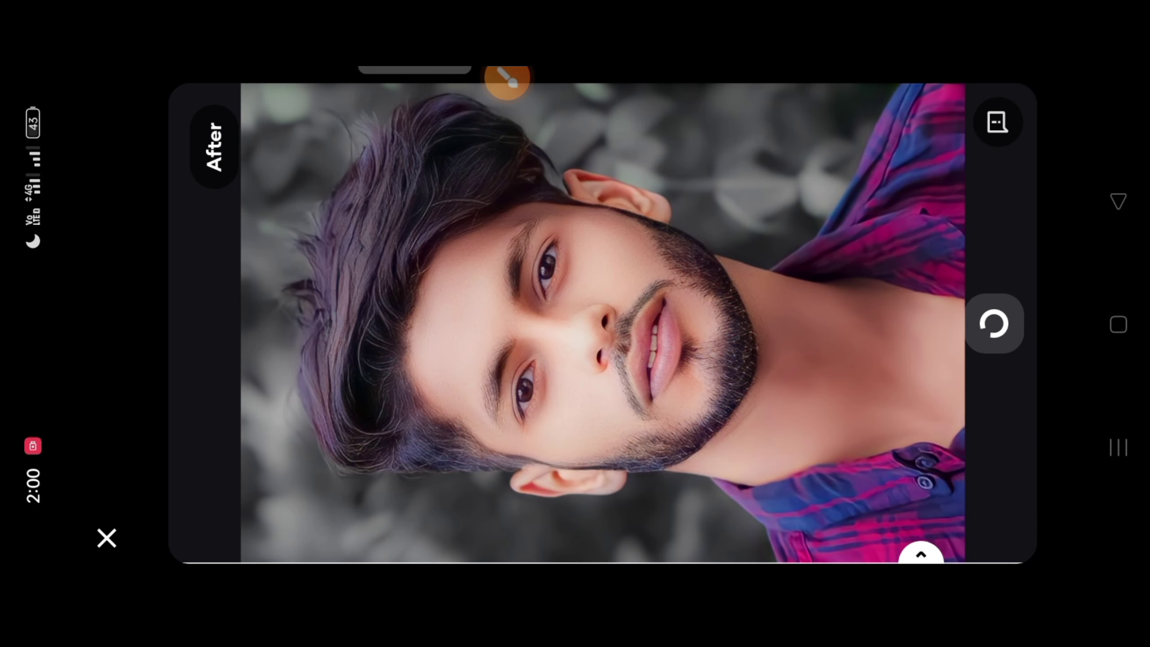
{"action": "left_click", "coordinate": [993, 317]}
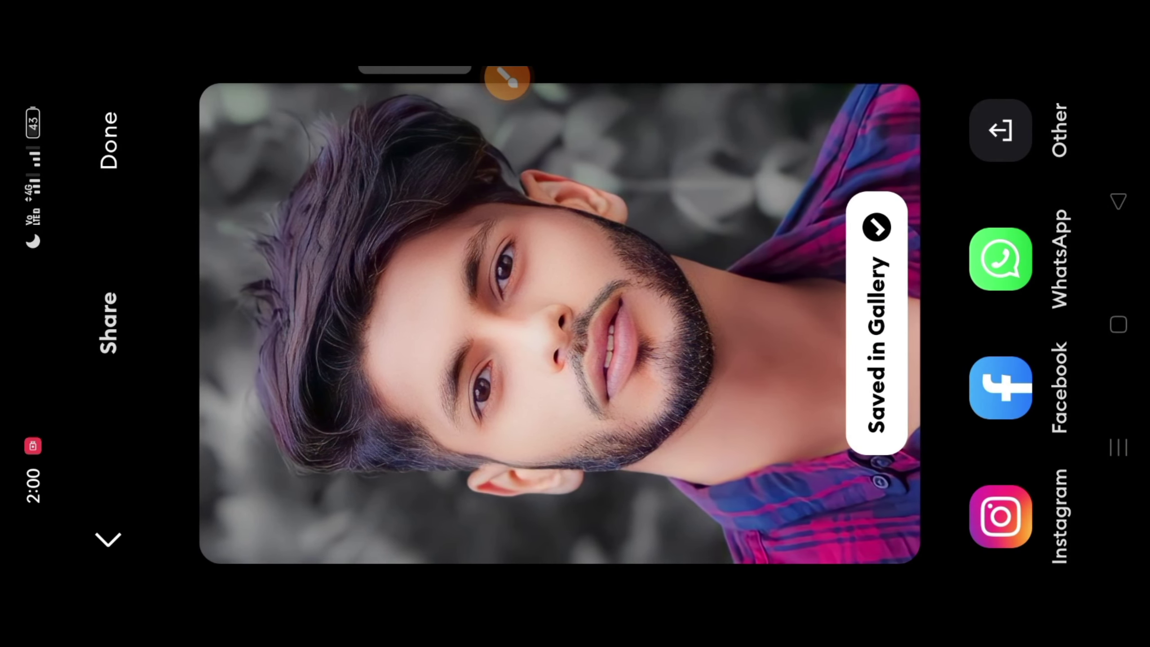